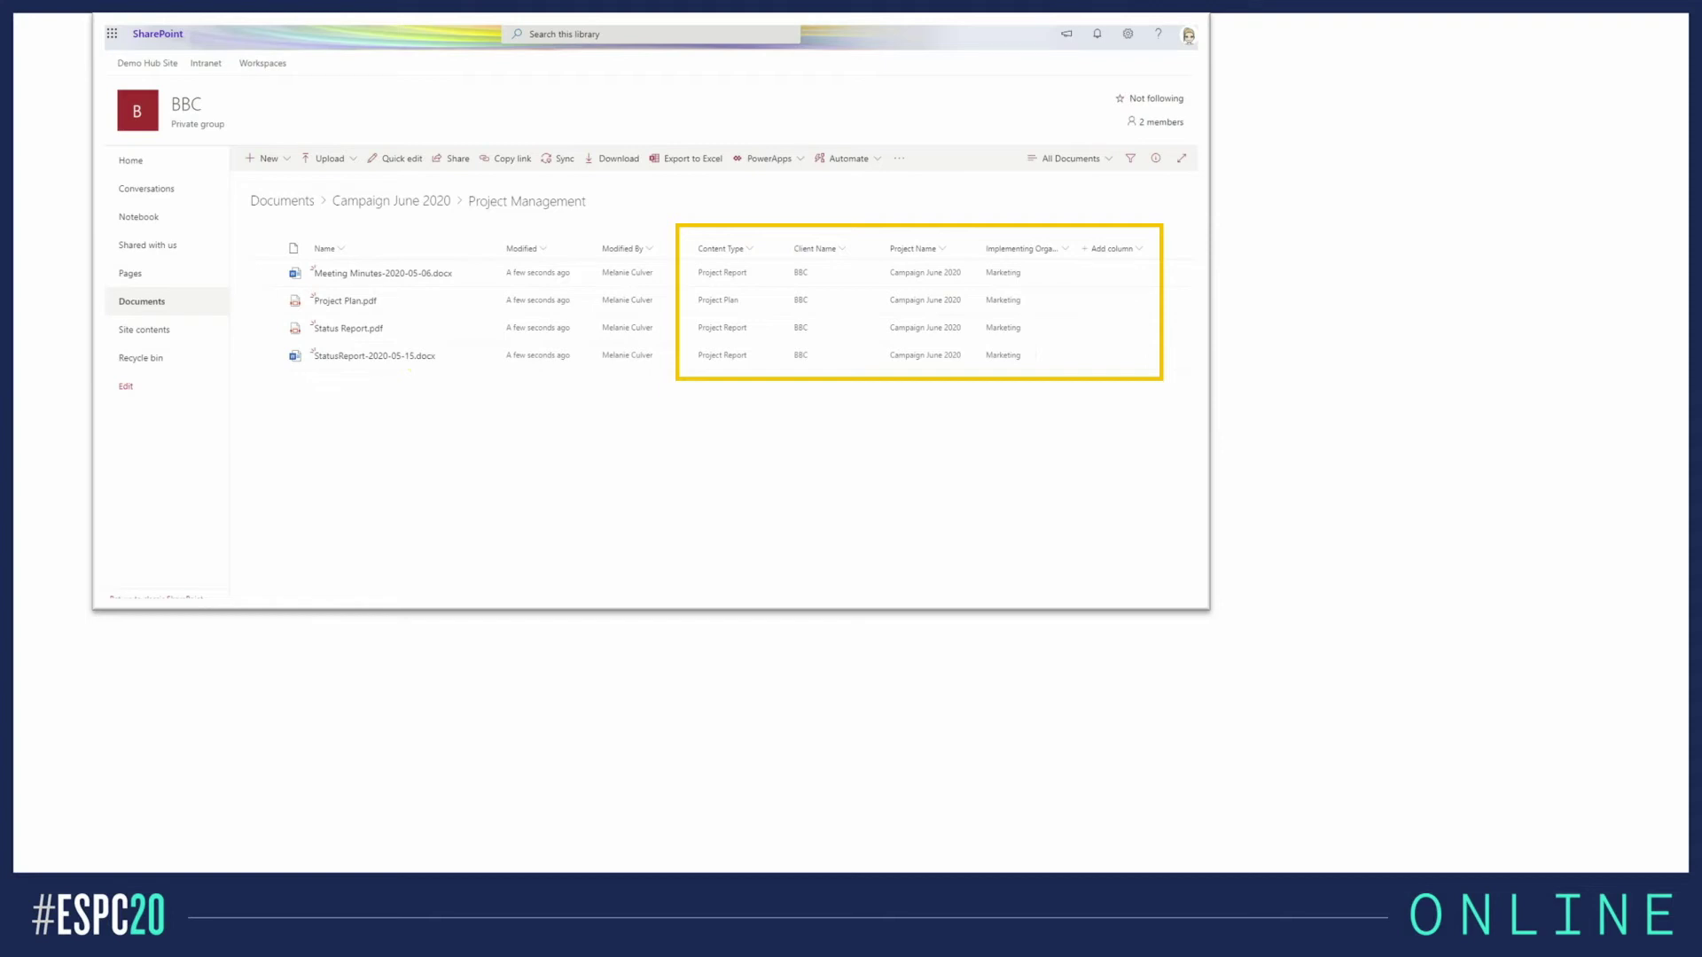
pyautogui.press('Right')
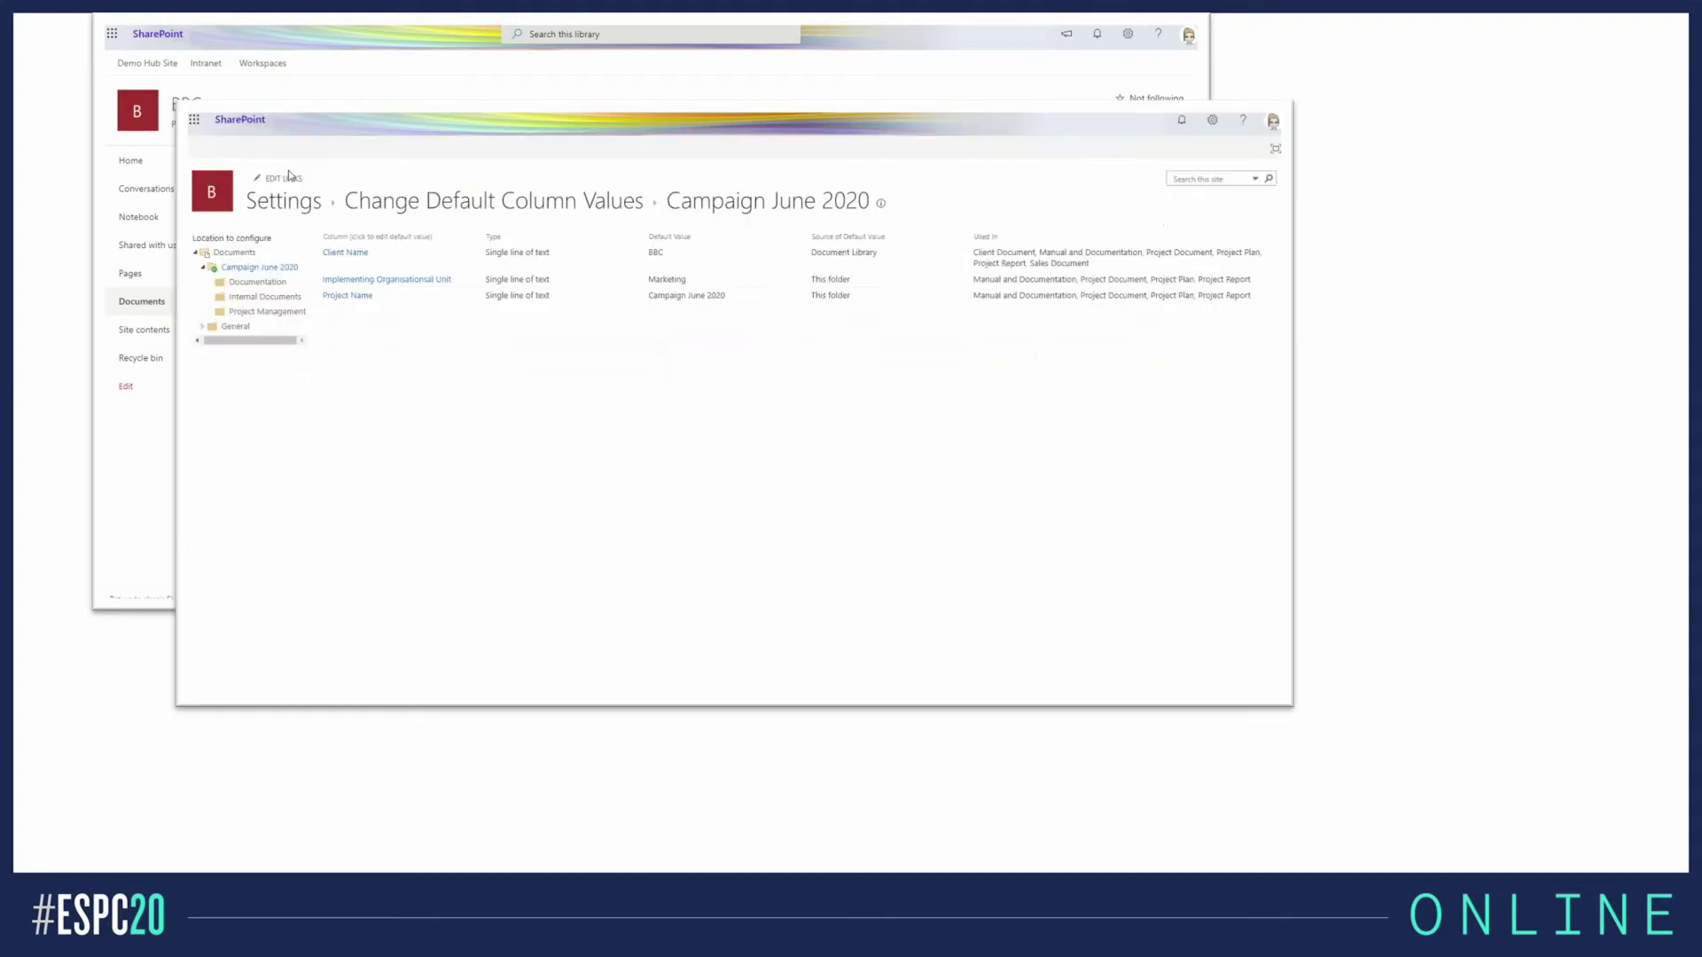
pyautogui.click(492, 292)
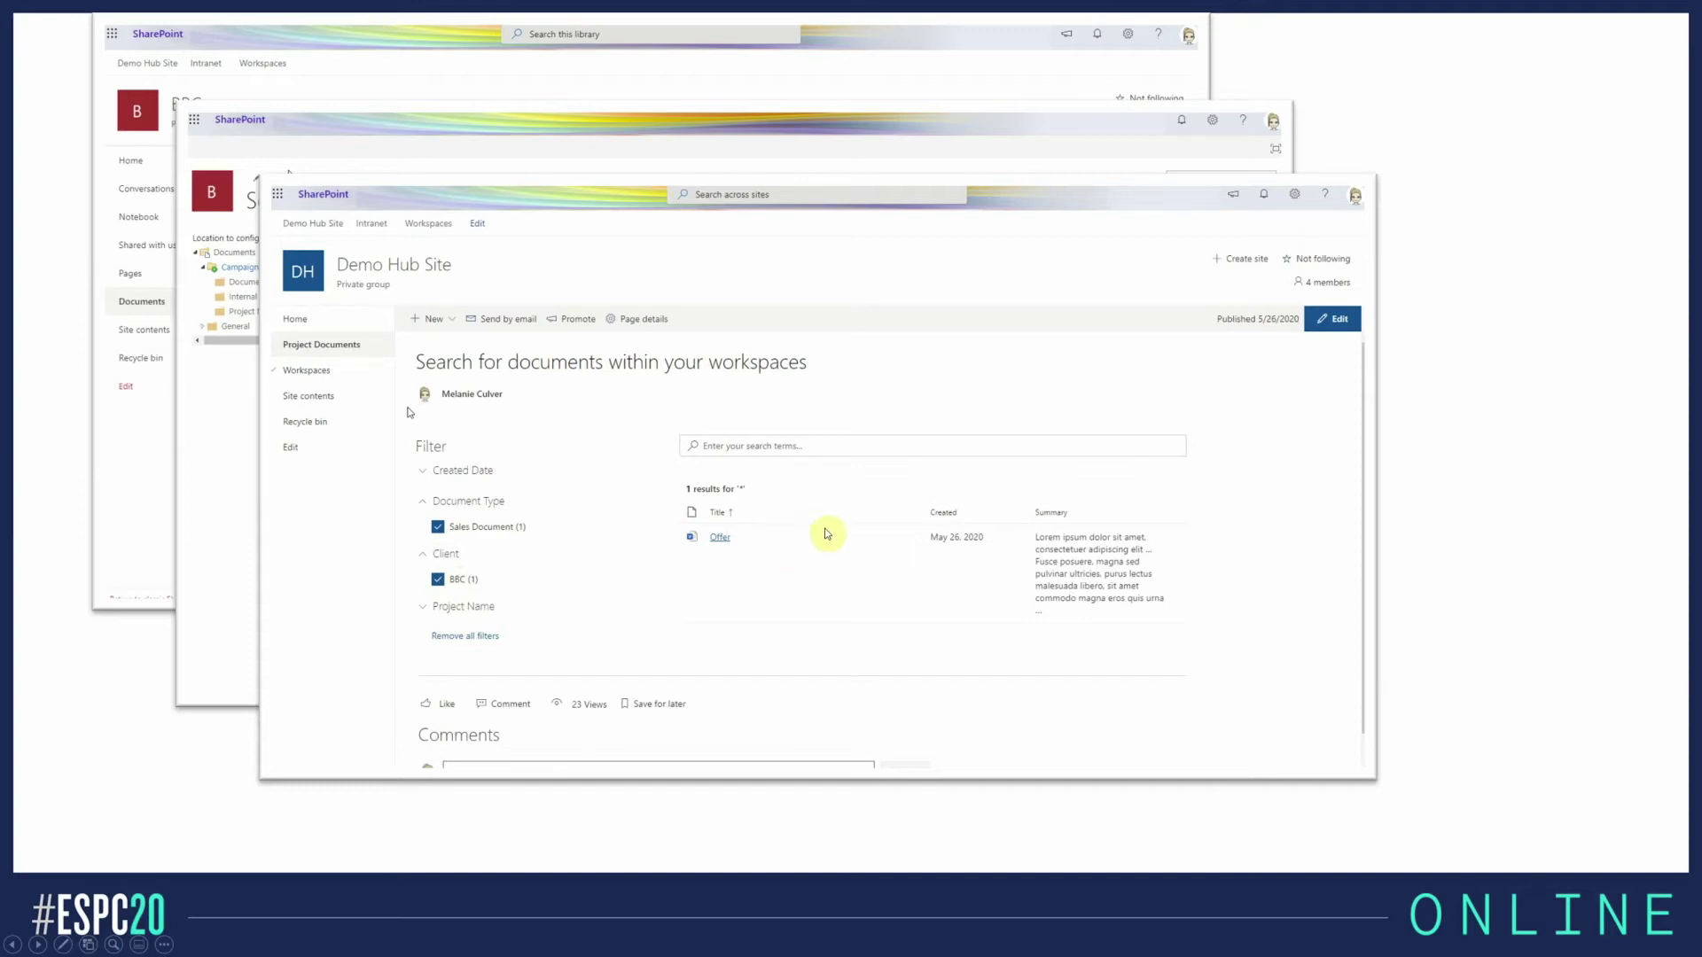
pyautogui.press('Right')
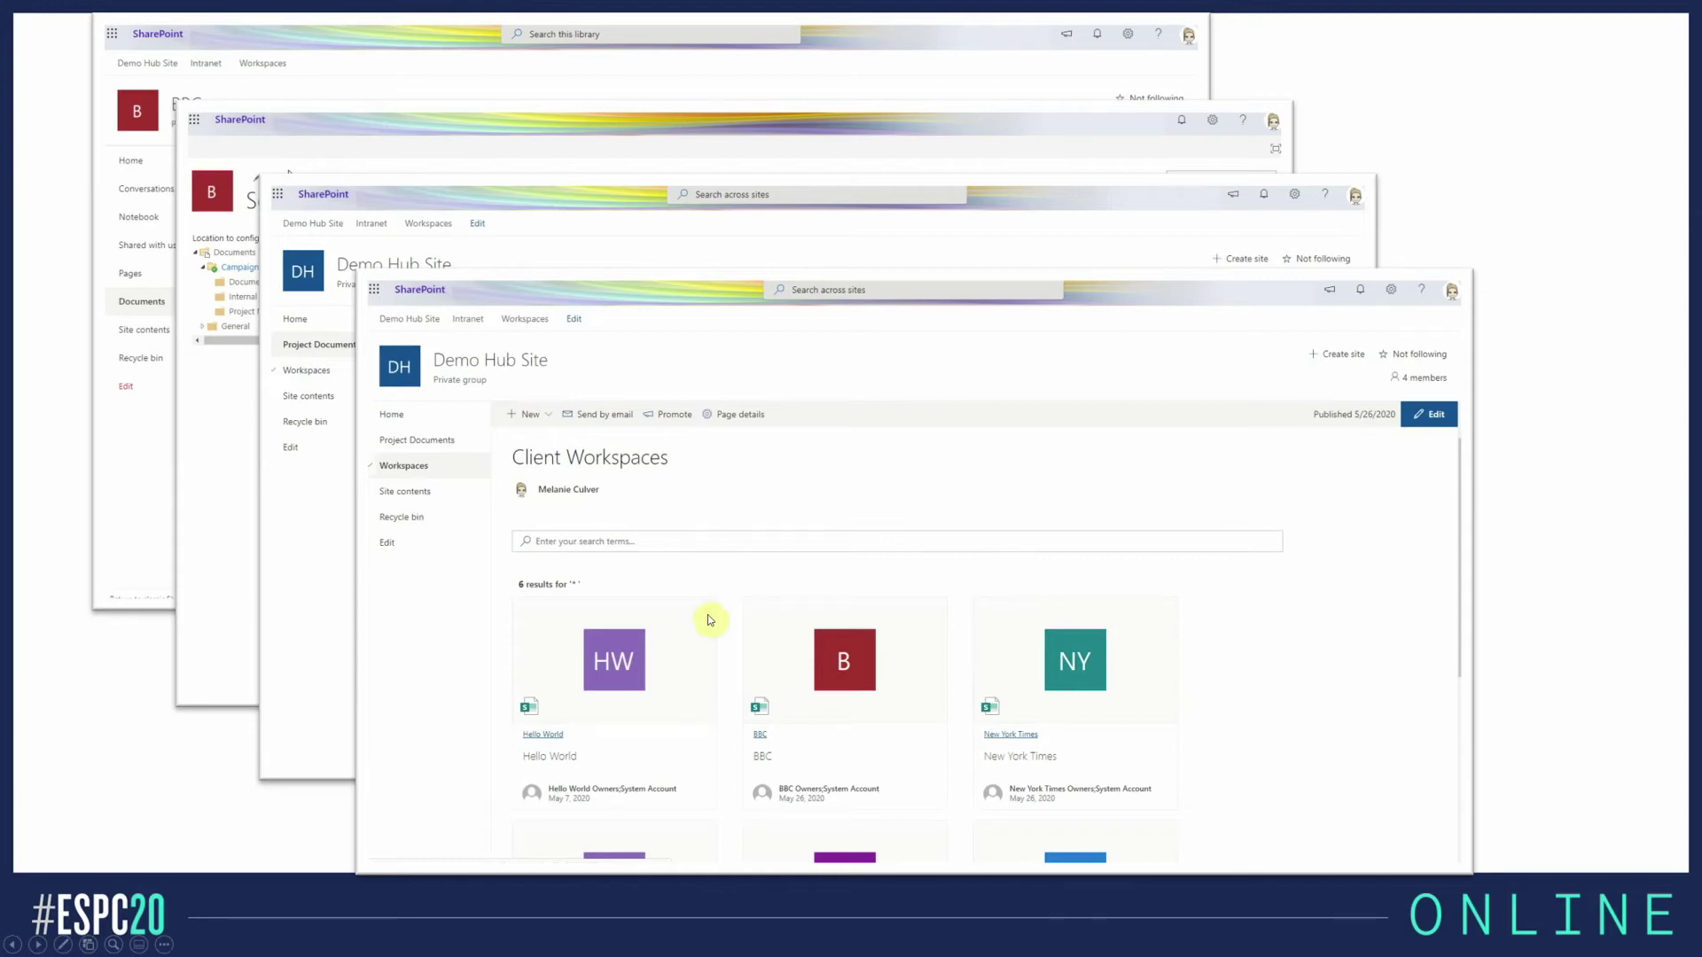
pyautogui.click(446, 330)
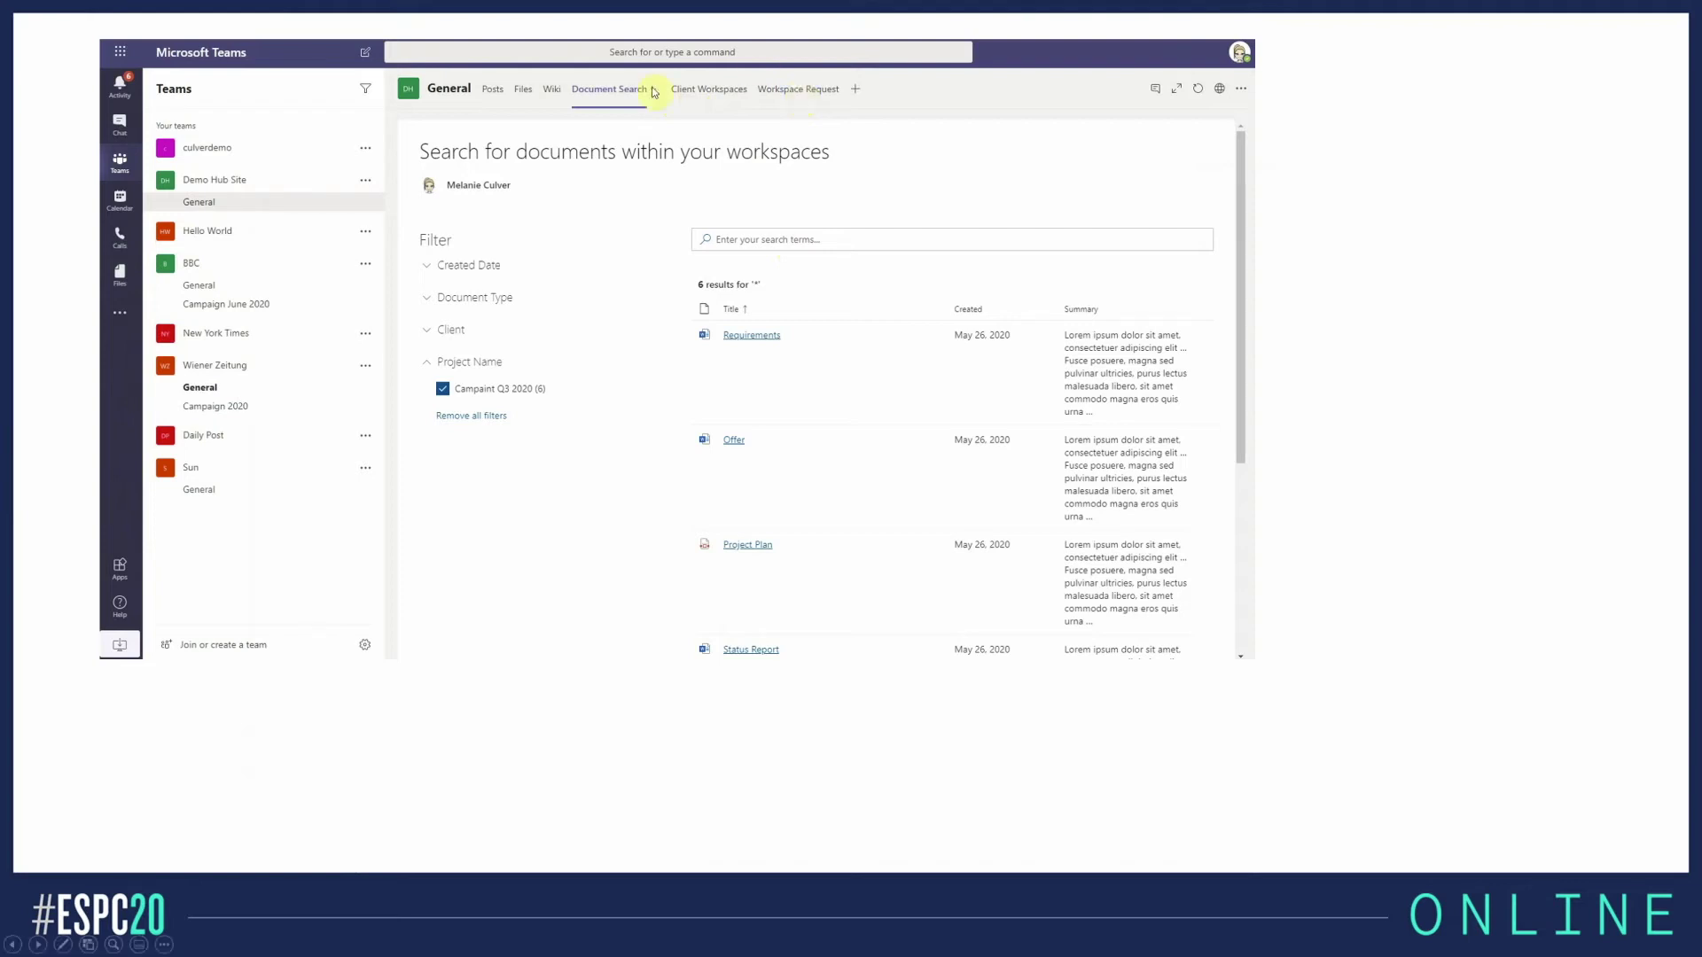
pyautogui.click(511, 349)
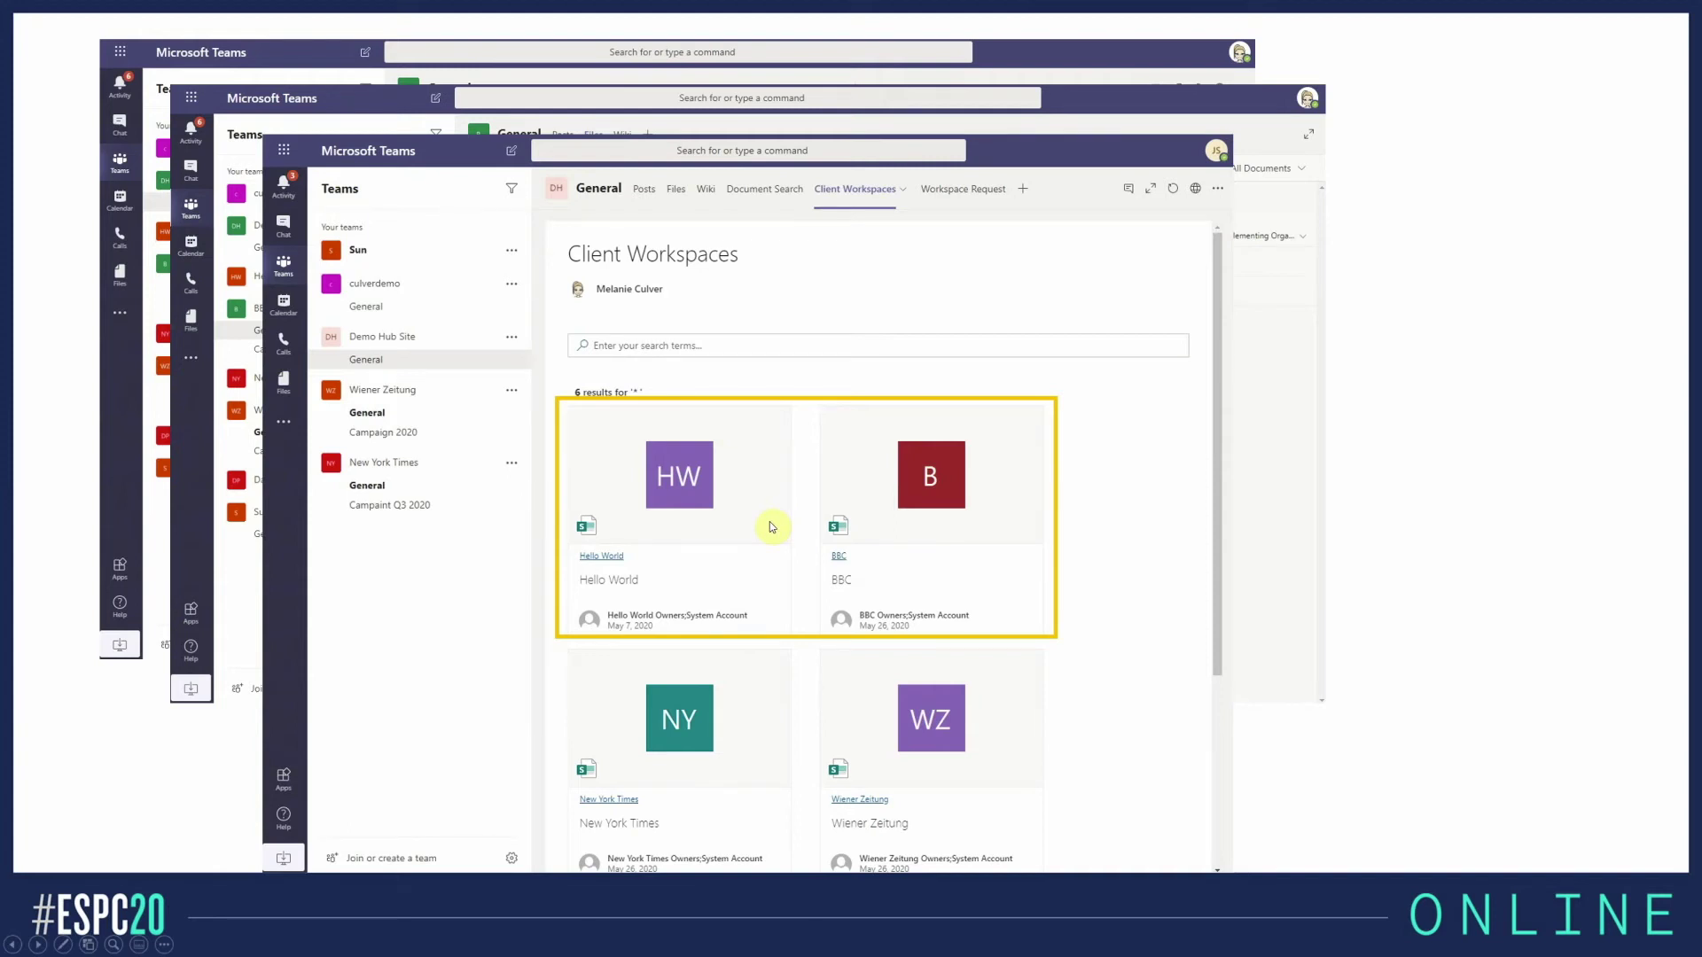
pyautogui.press('Right')
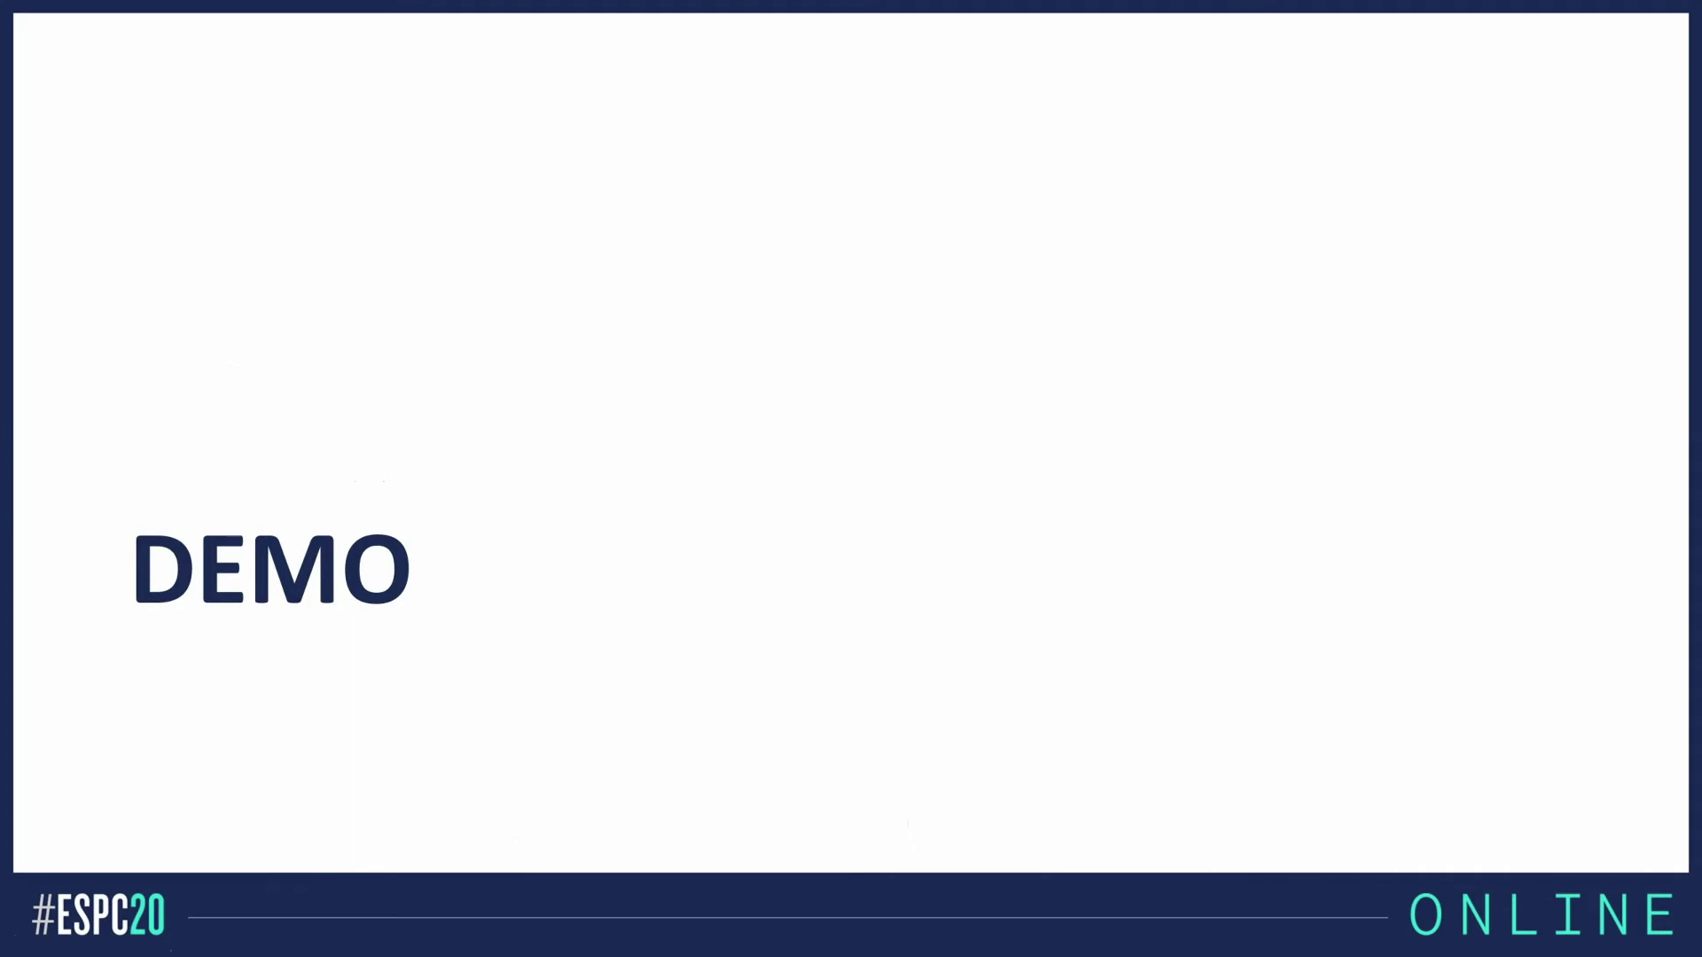
# End the slide show, switch to Microsoft Teams and open the General channel's Workspace Request list in SharePoint
pyautogui.press('Escape')
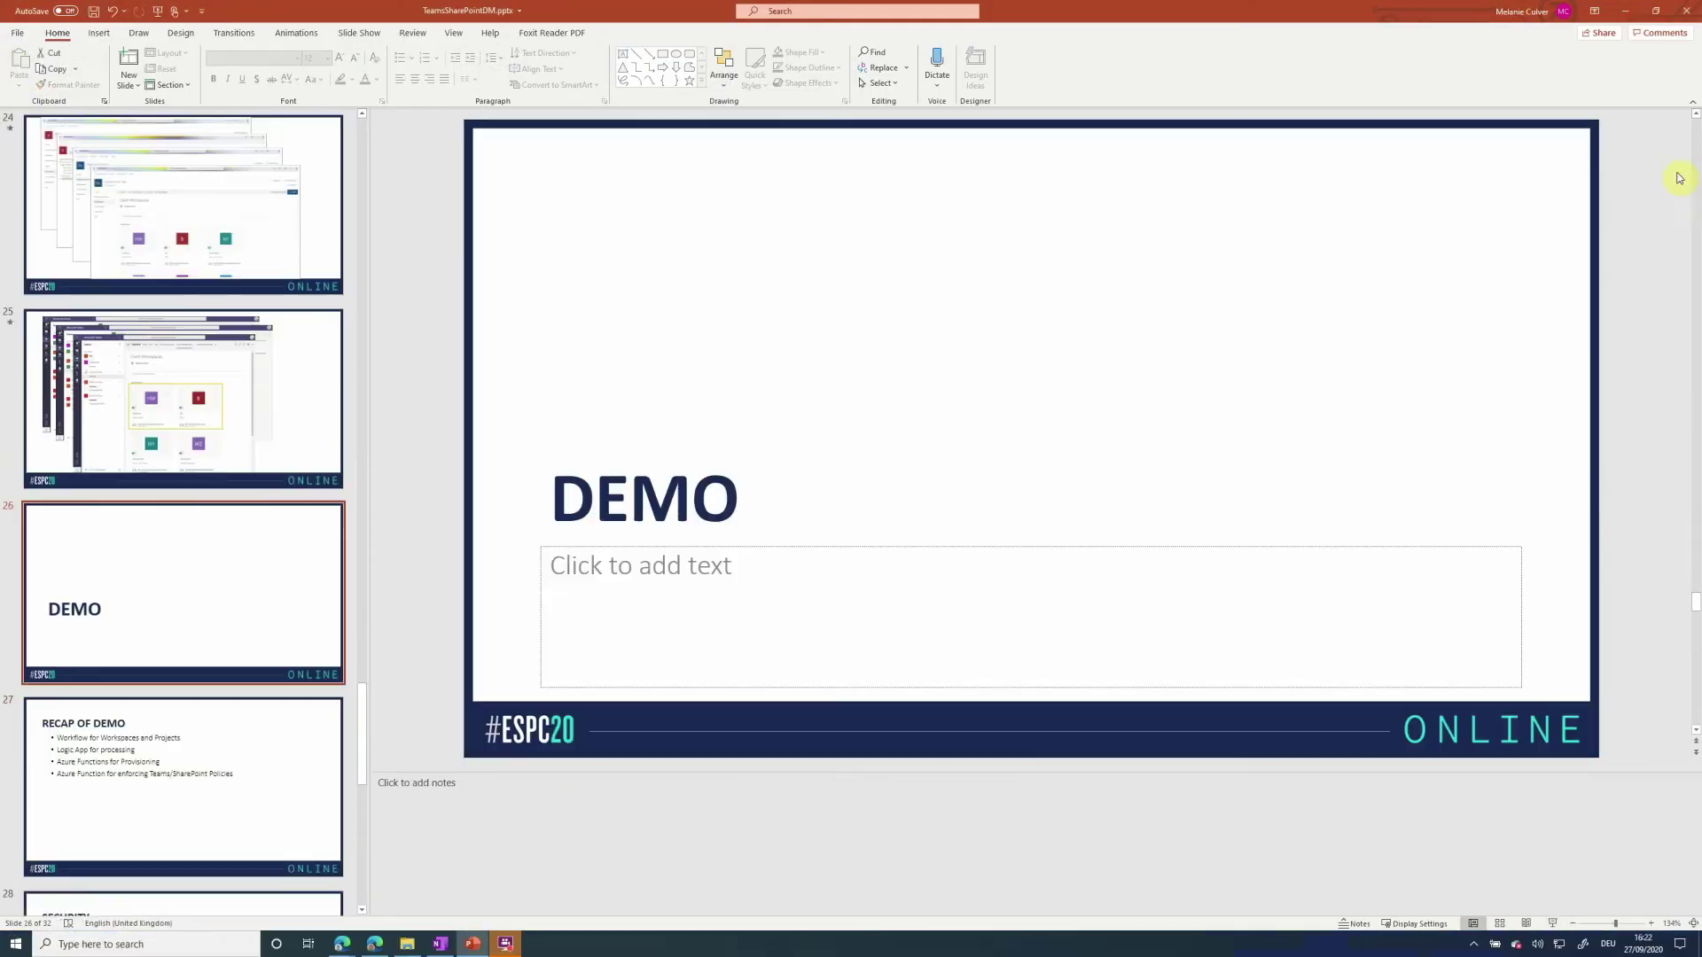
pyautogui.click(1626, 10)
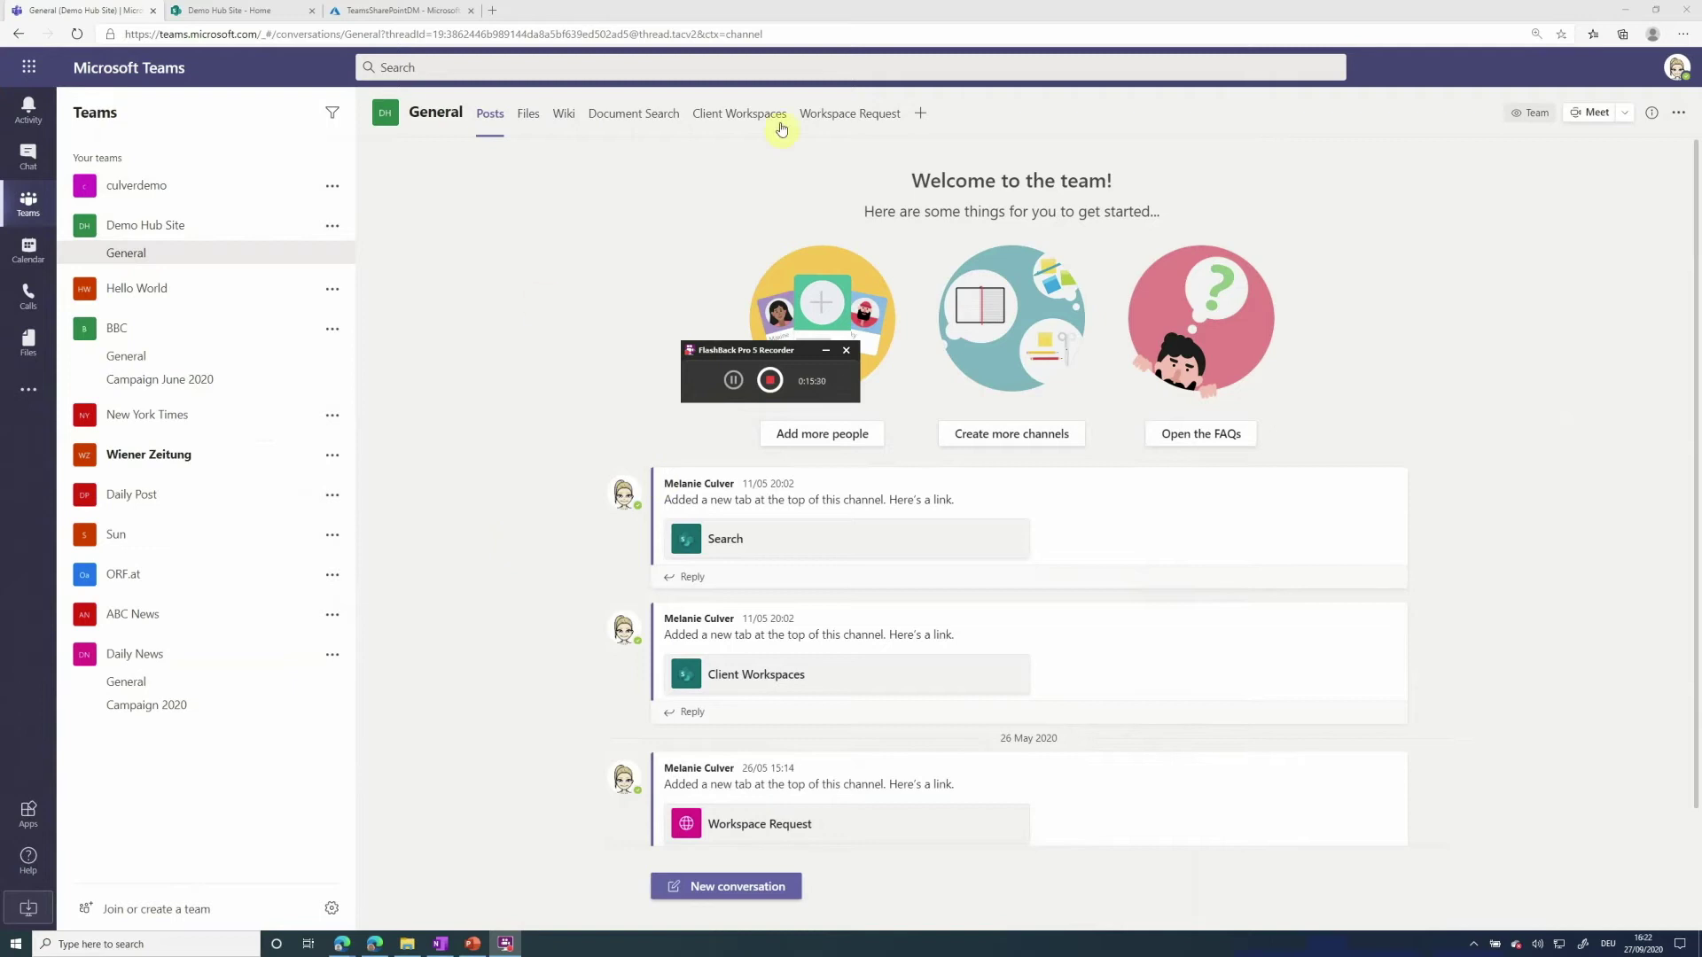
pyautogui.click(867, 113)
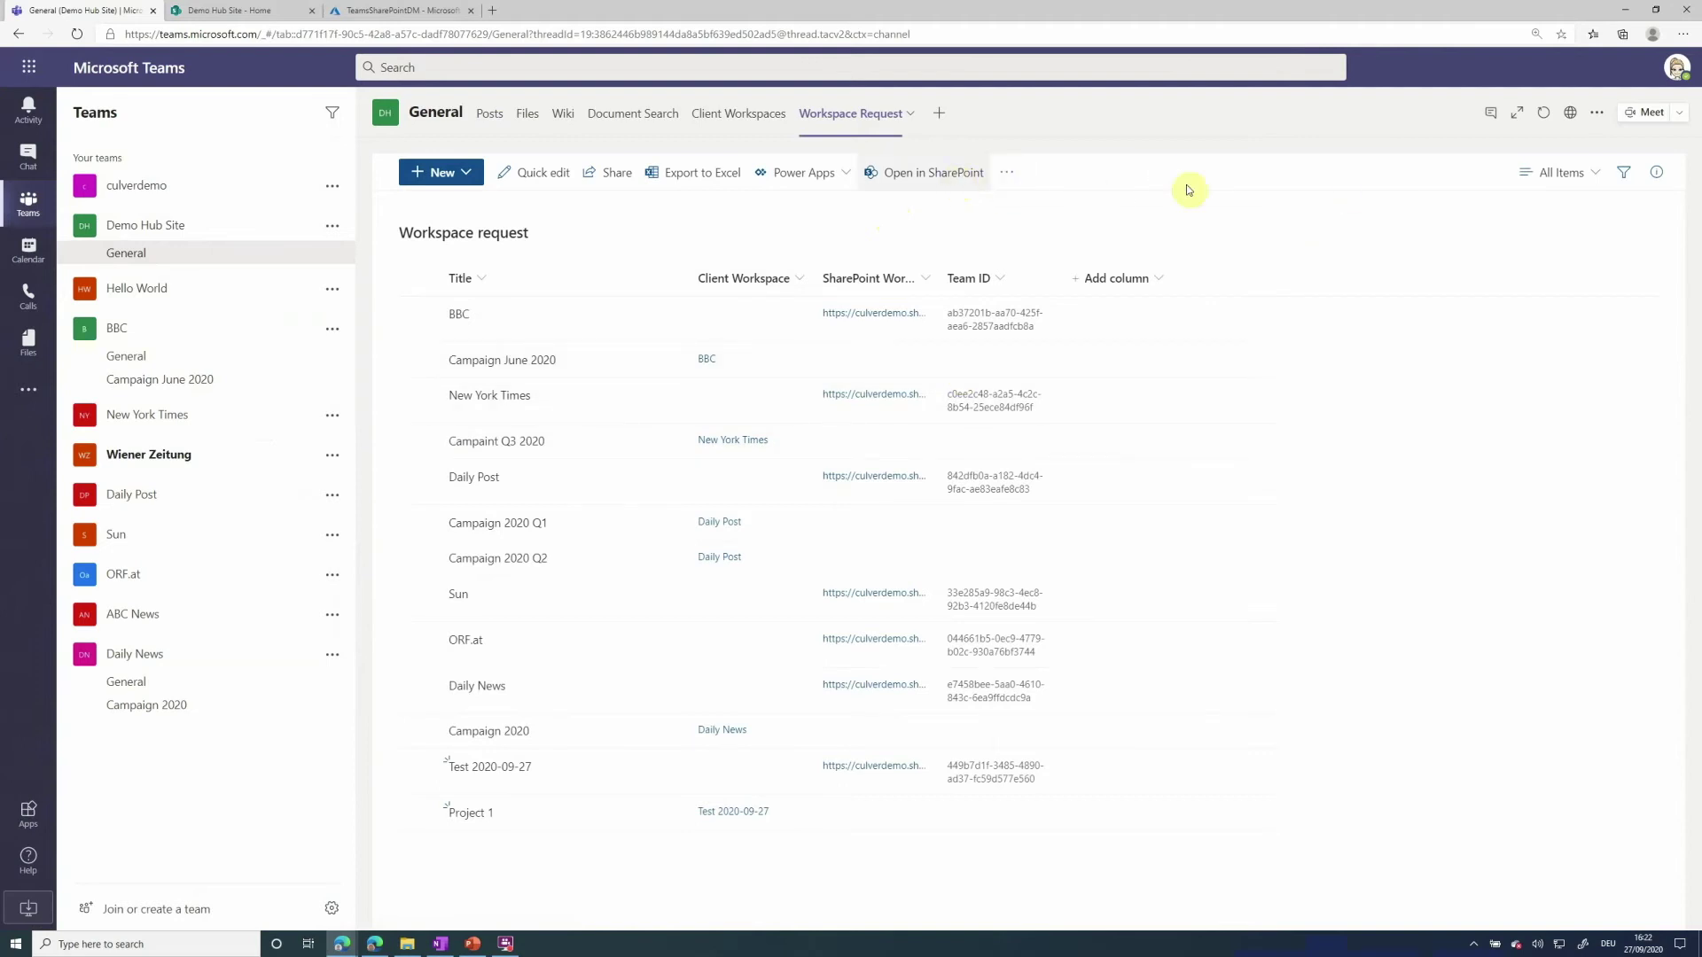
pyautogui.click(943, 177)
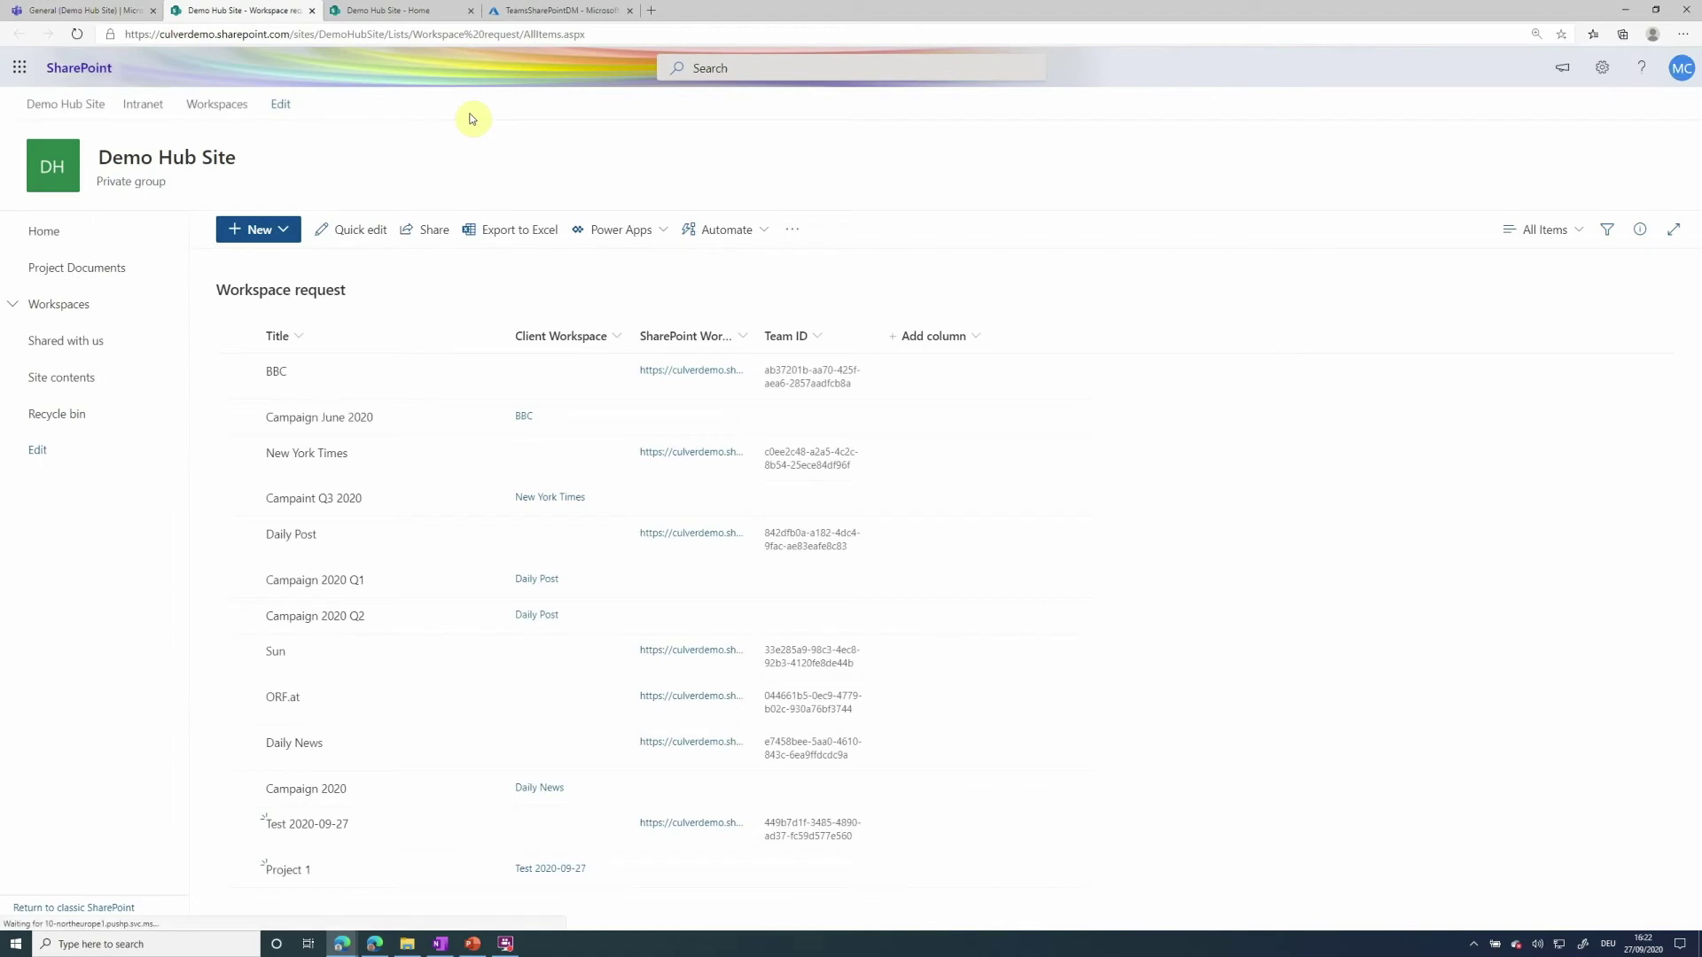
# Start a new Client Workspace item in the Workspace request list and title it World News
pyautogui.click(289, 238)
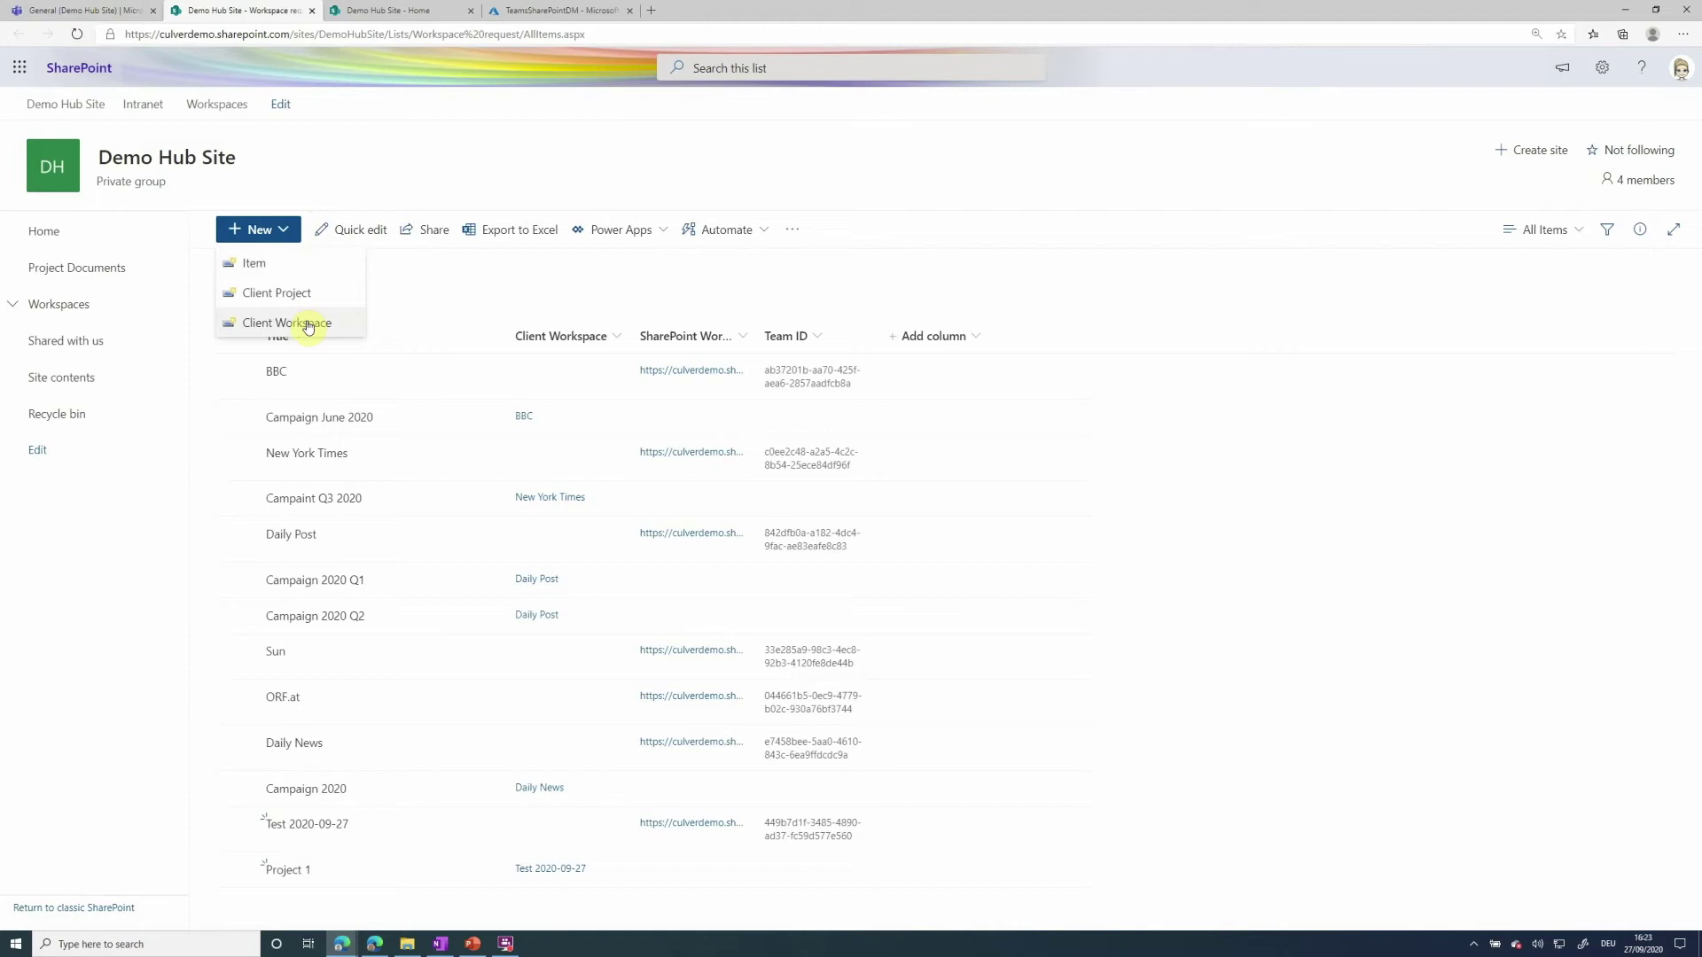
pyautogui.click(307, 325)
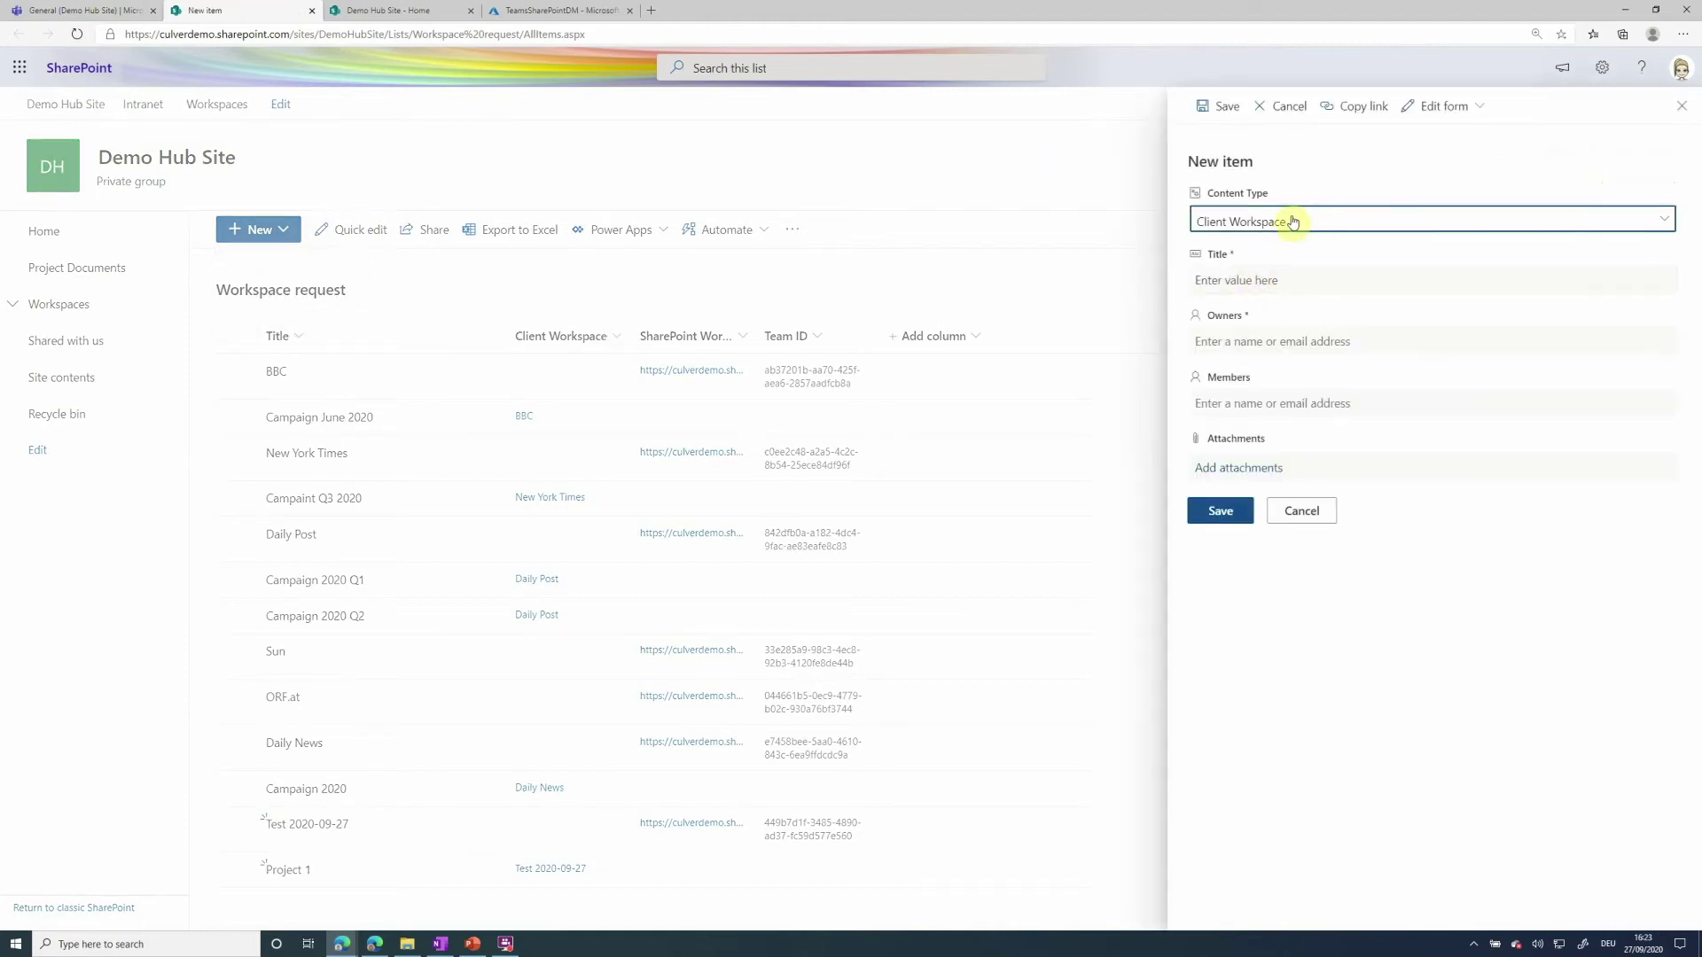
pyautogui.click(1238, 289)
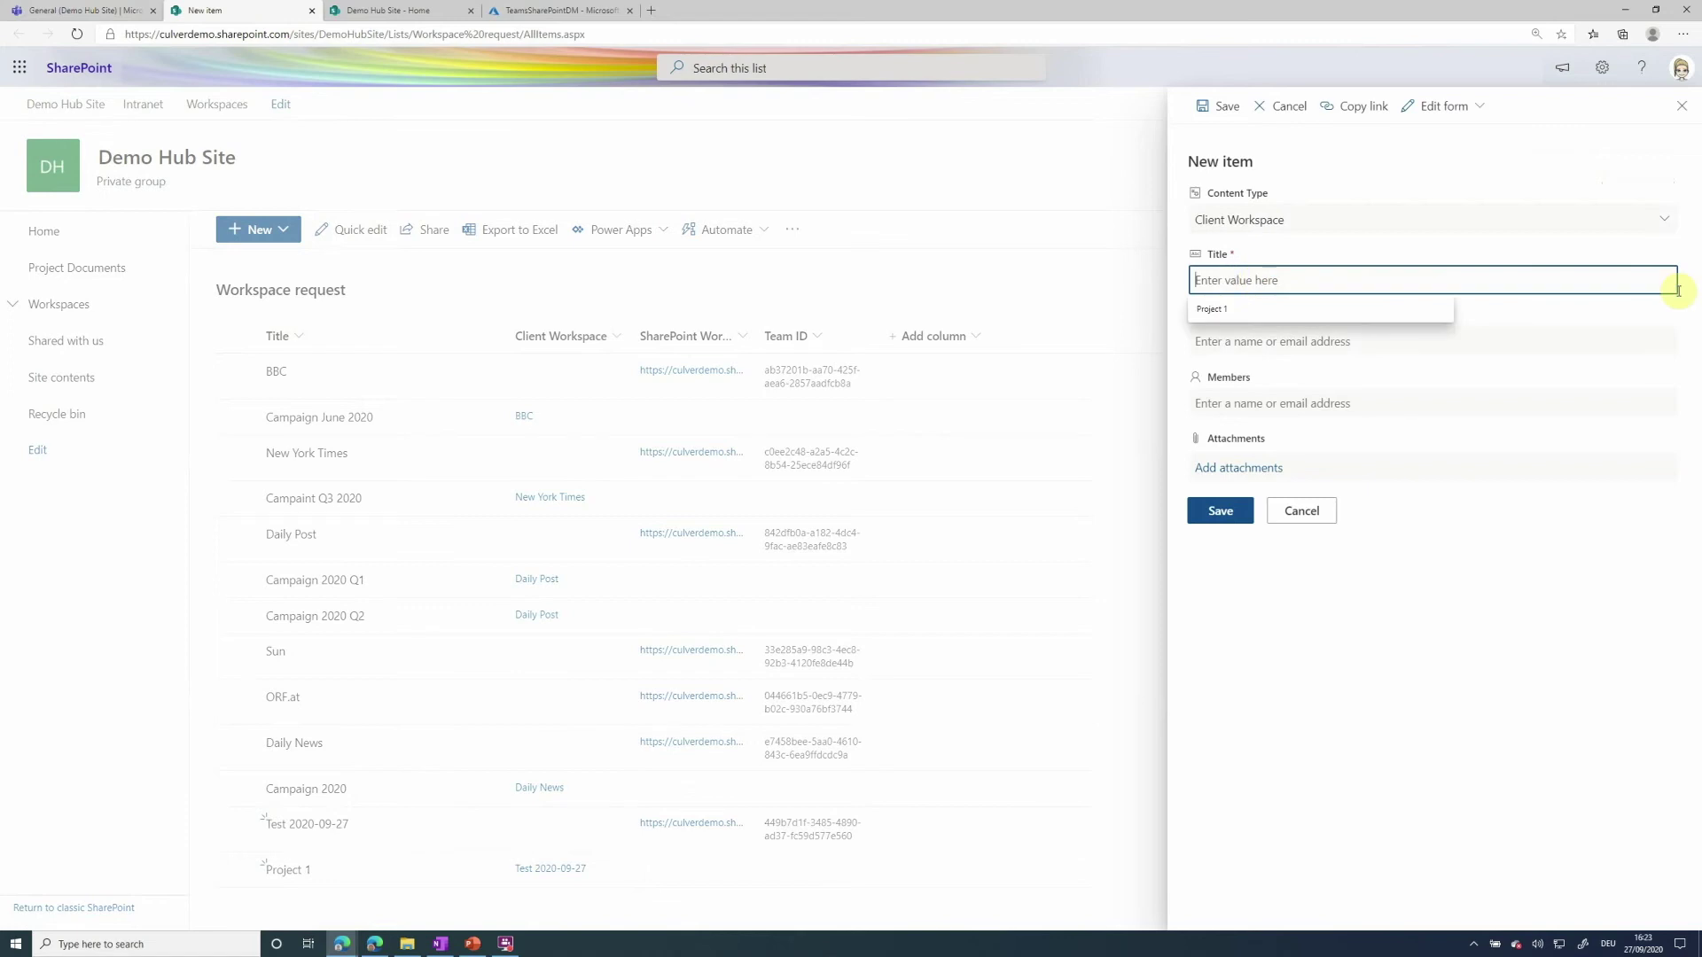
pyautogui.write('World News')
# Fill in the owner's and the member's names for the World News workspace request and save it
pyautogui.click(1441, 343)
pyautogui.write('melanie')
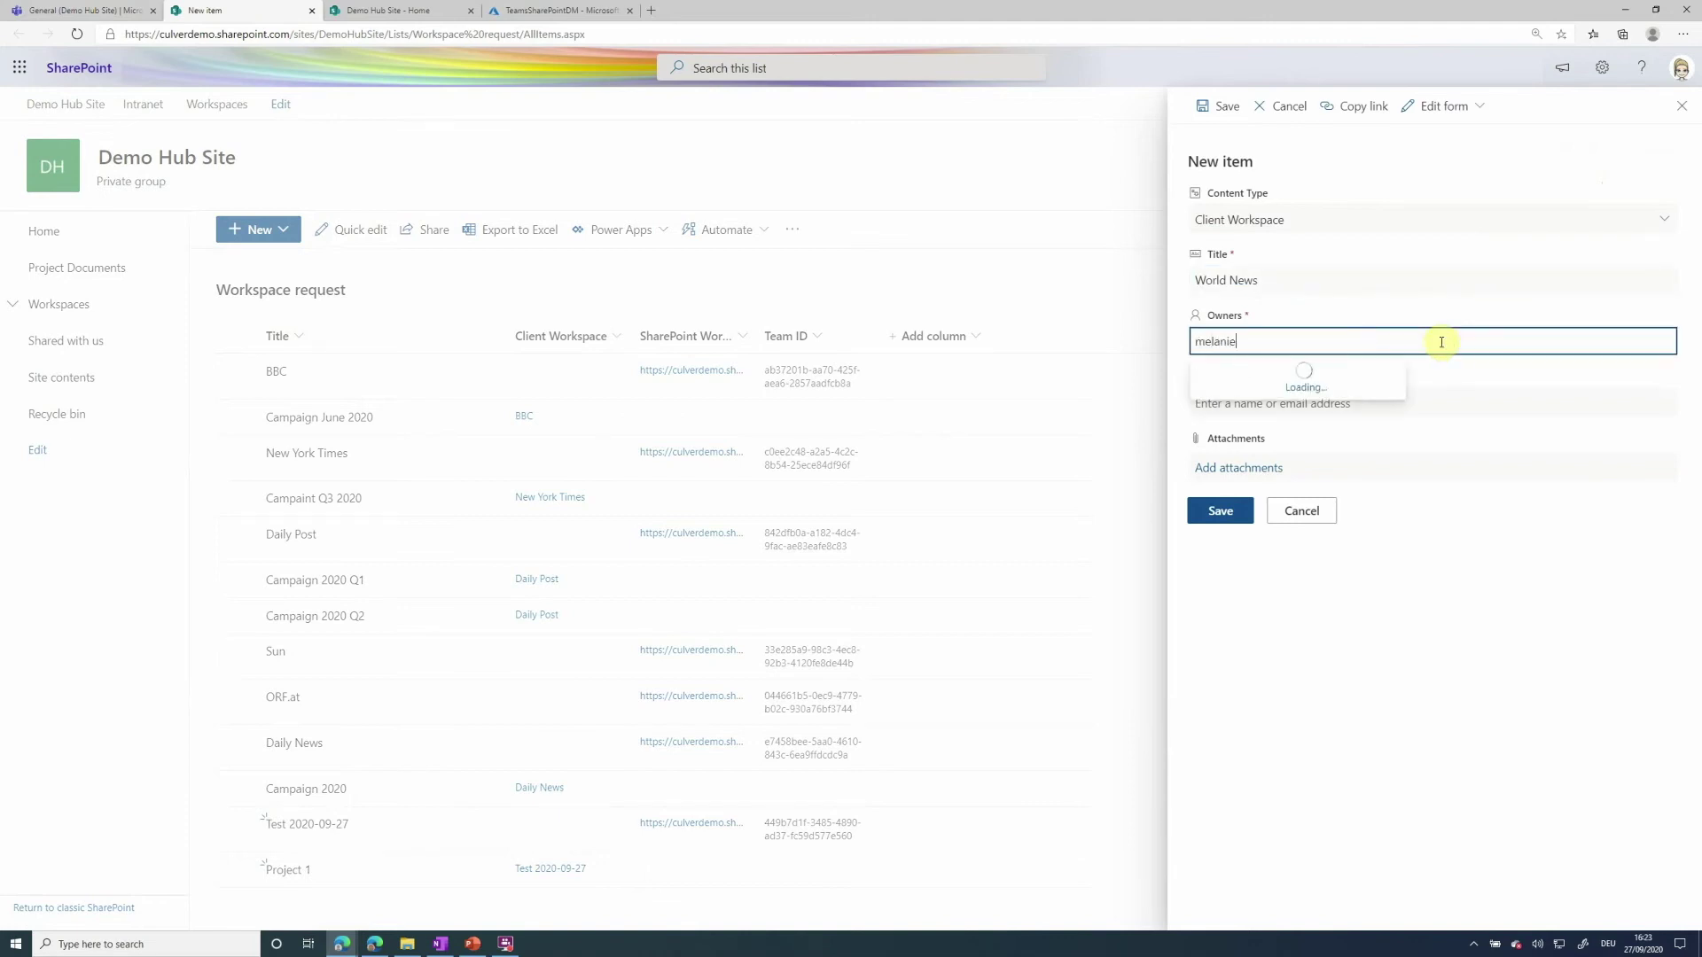
pyautogui.click(1348, 381)
pyautogui.click(1281, 403)
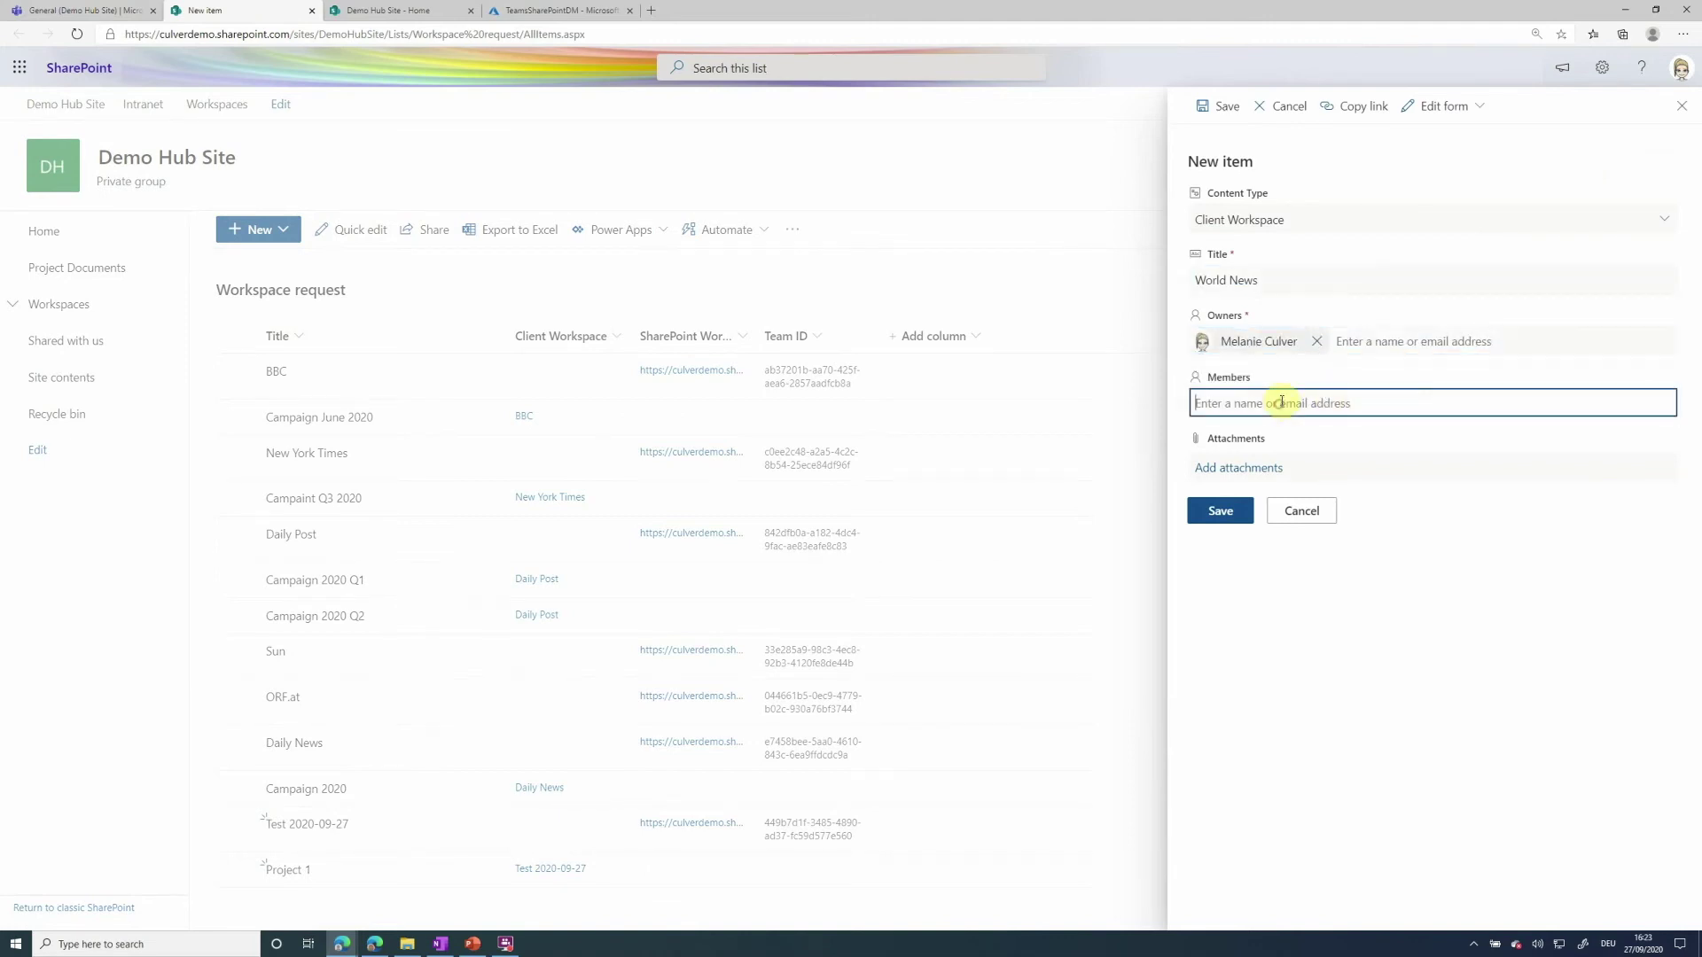
pyautogui.write('alex')
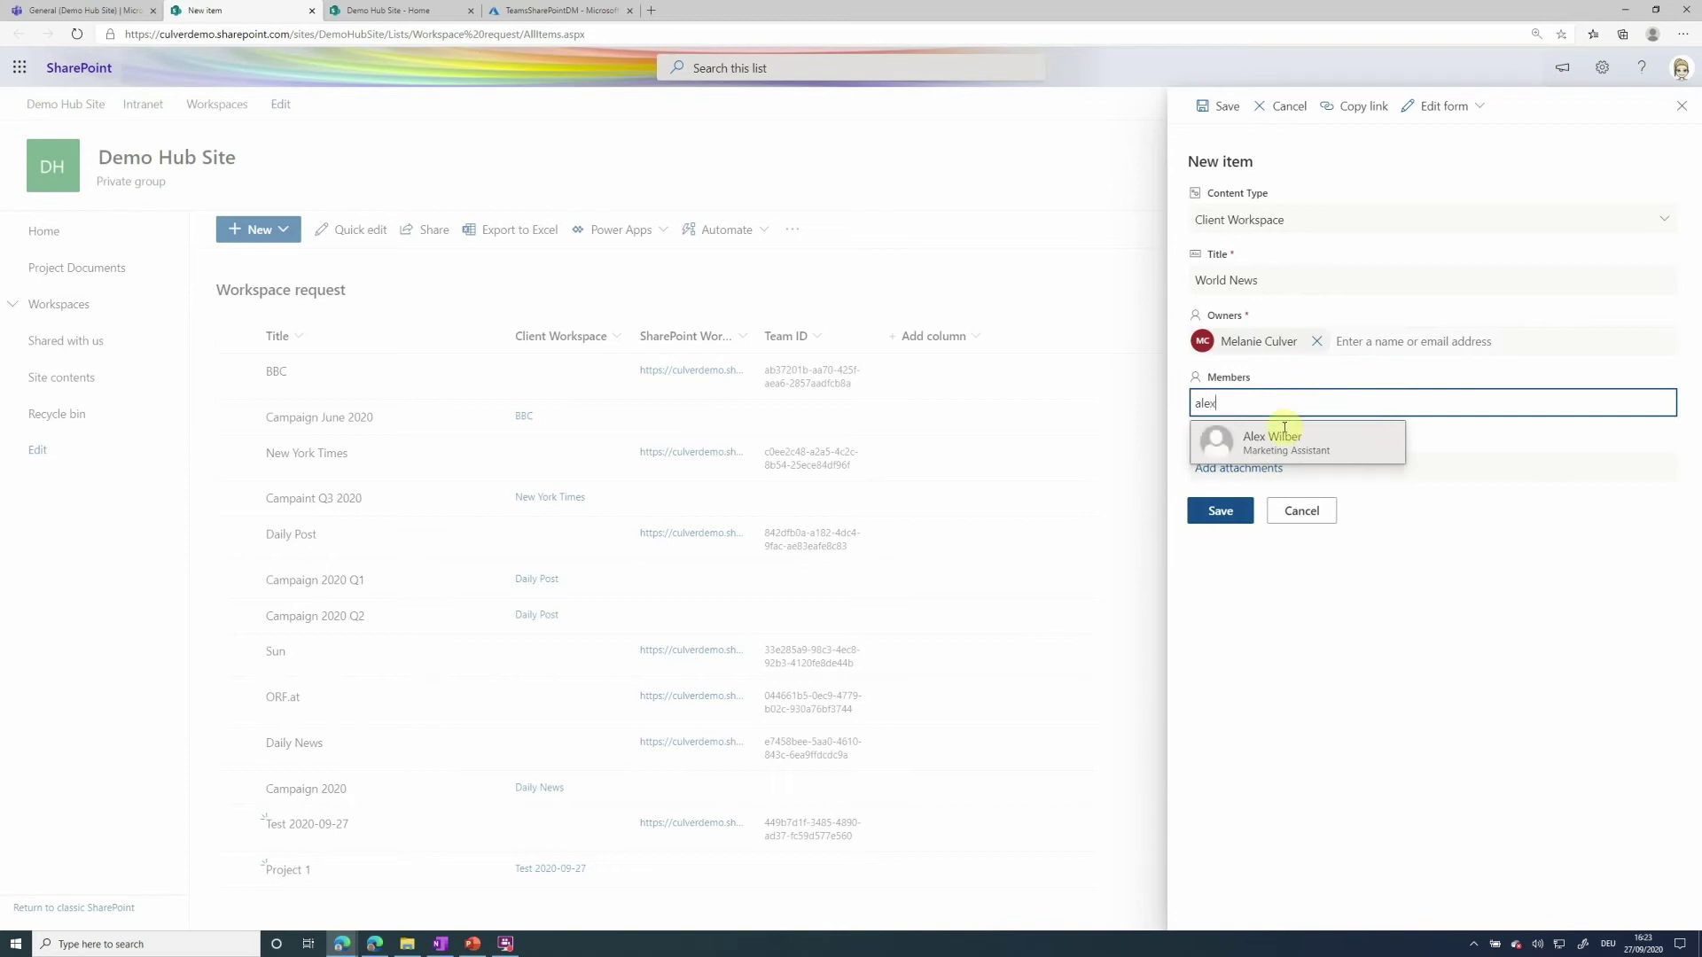
pyautogui.click(1285, 433)
pyautogui.click(1237, 510)
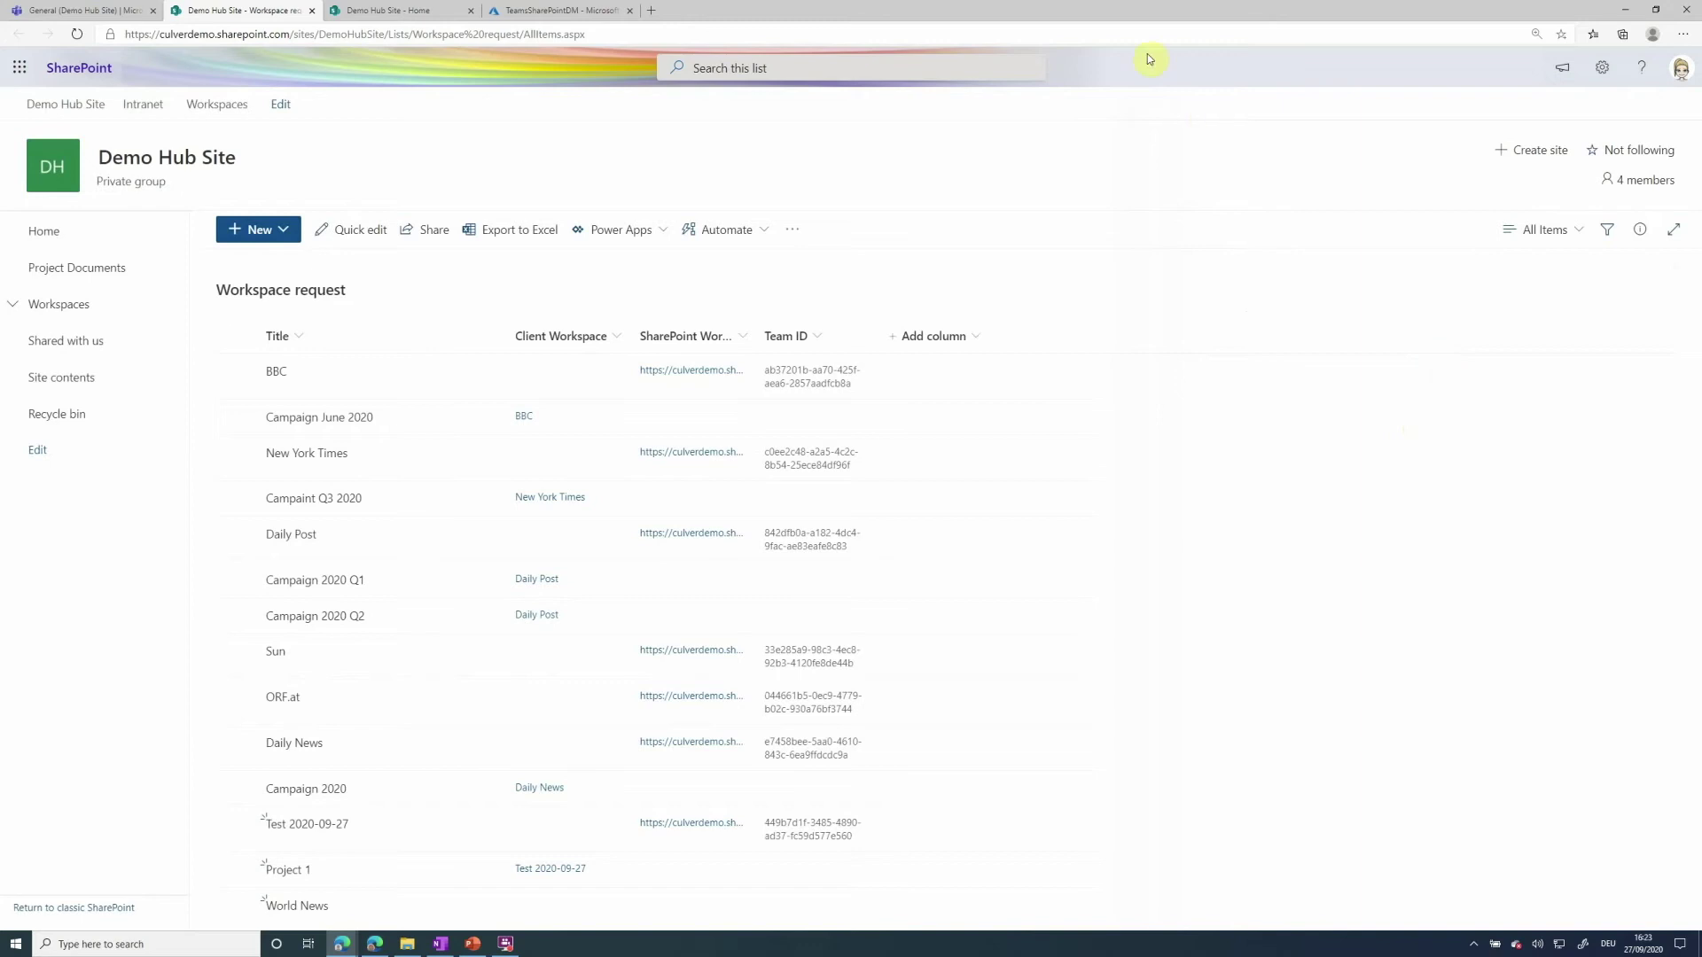
# Return to Teams and look through the client workspaces listed in the Demo Hub Site's General channel
pyautogui.click(91, 13)
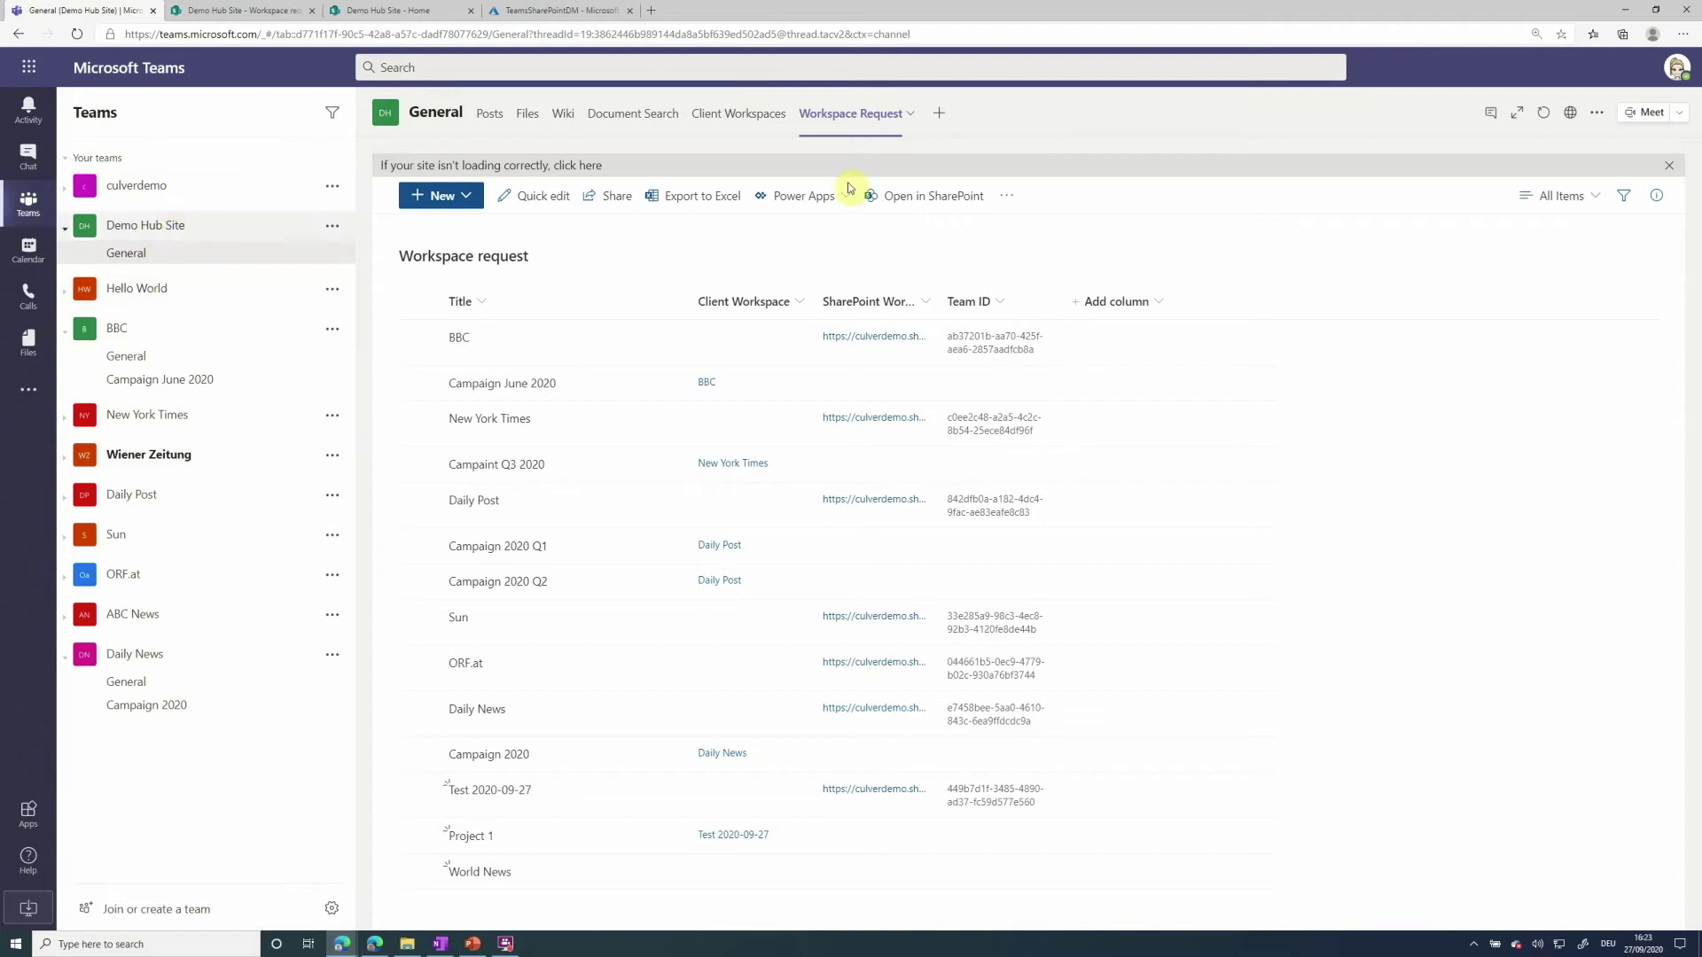
pyautogui.click(752, 124)
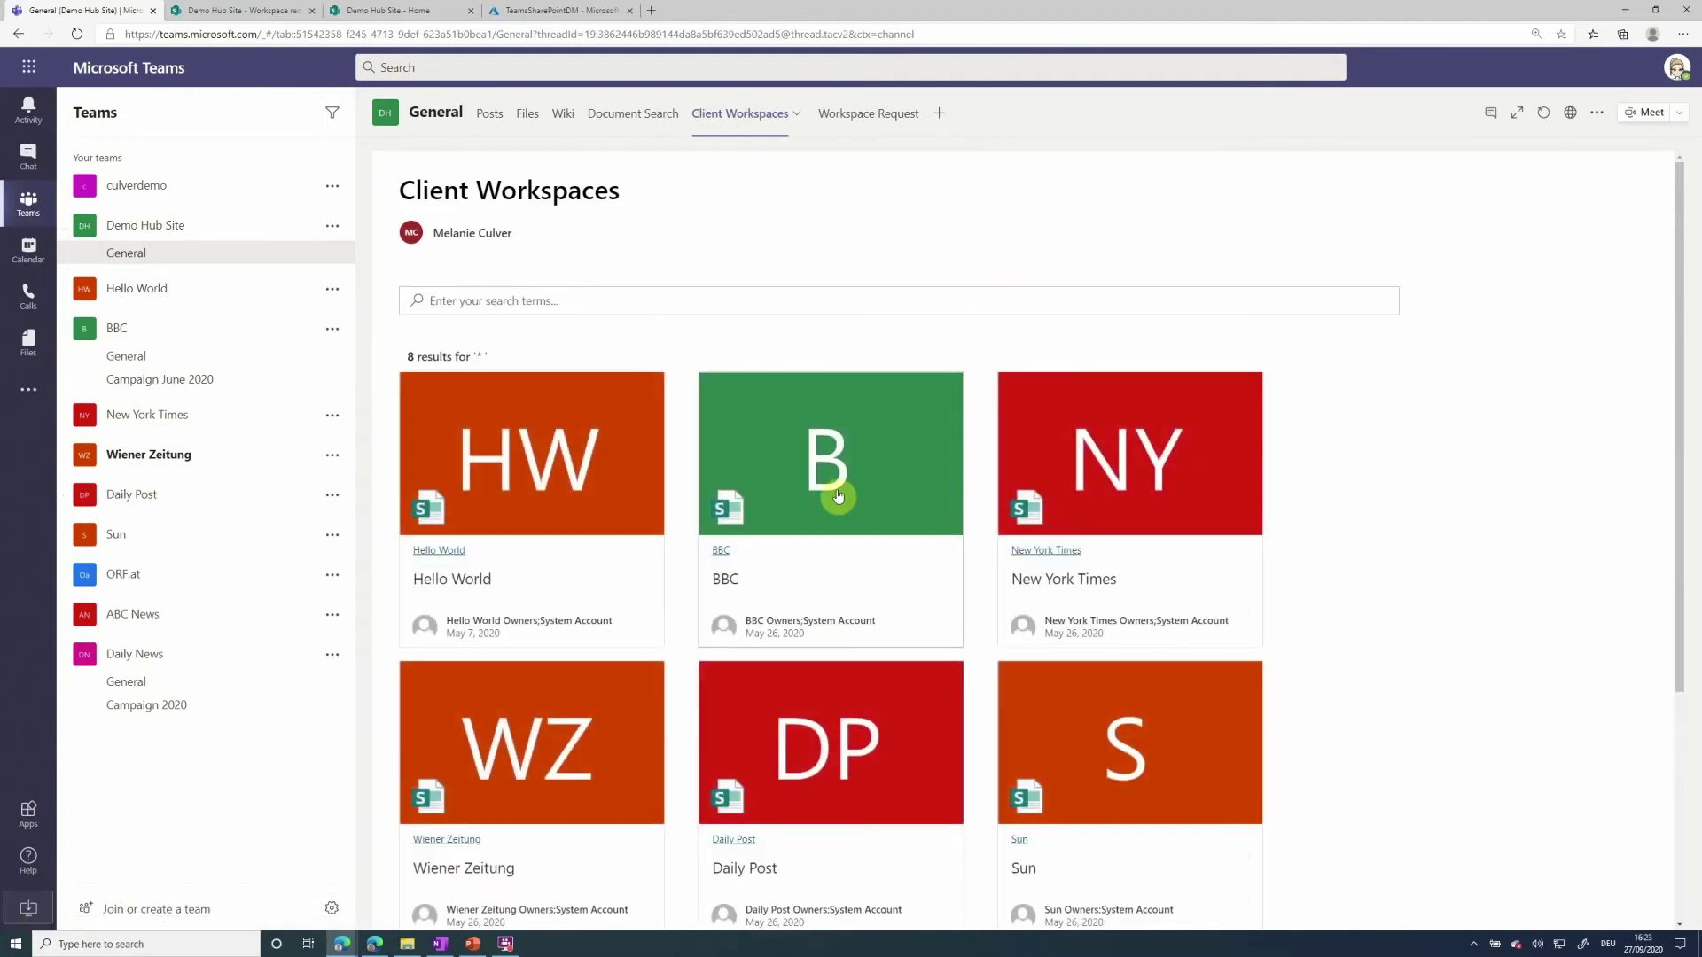
pyautogui.scroll(-4, 692, 527)
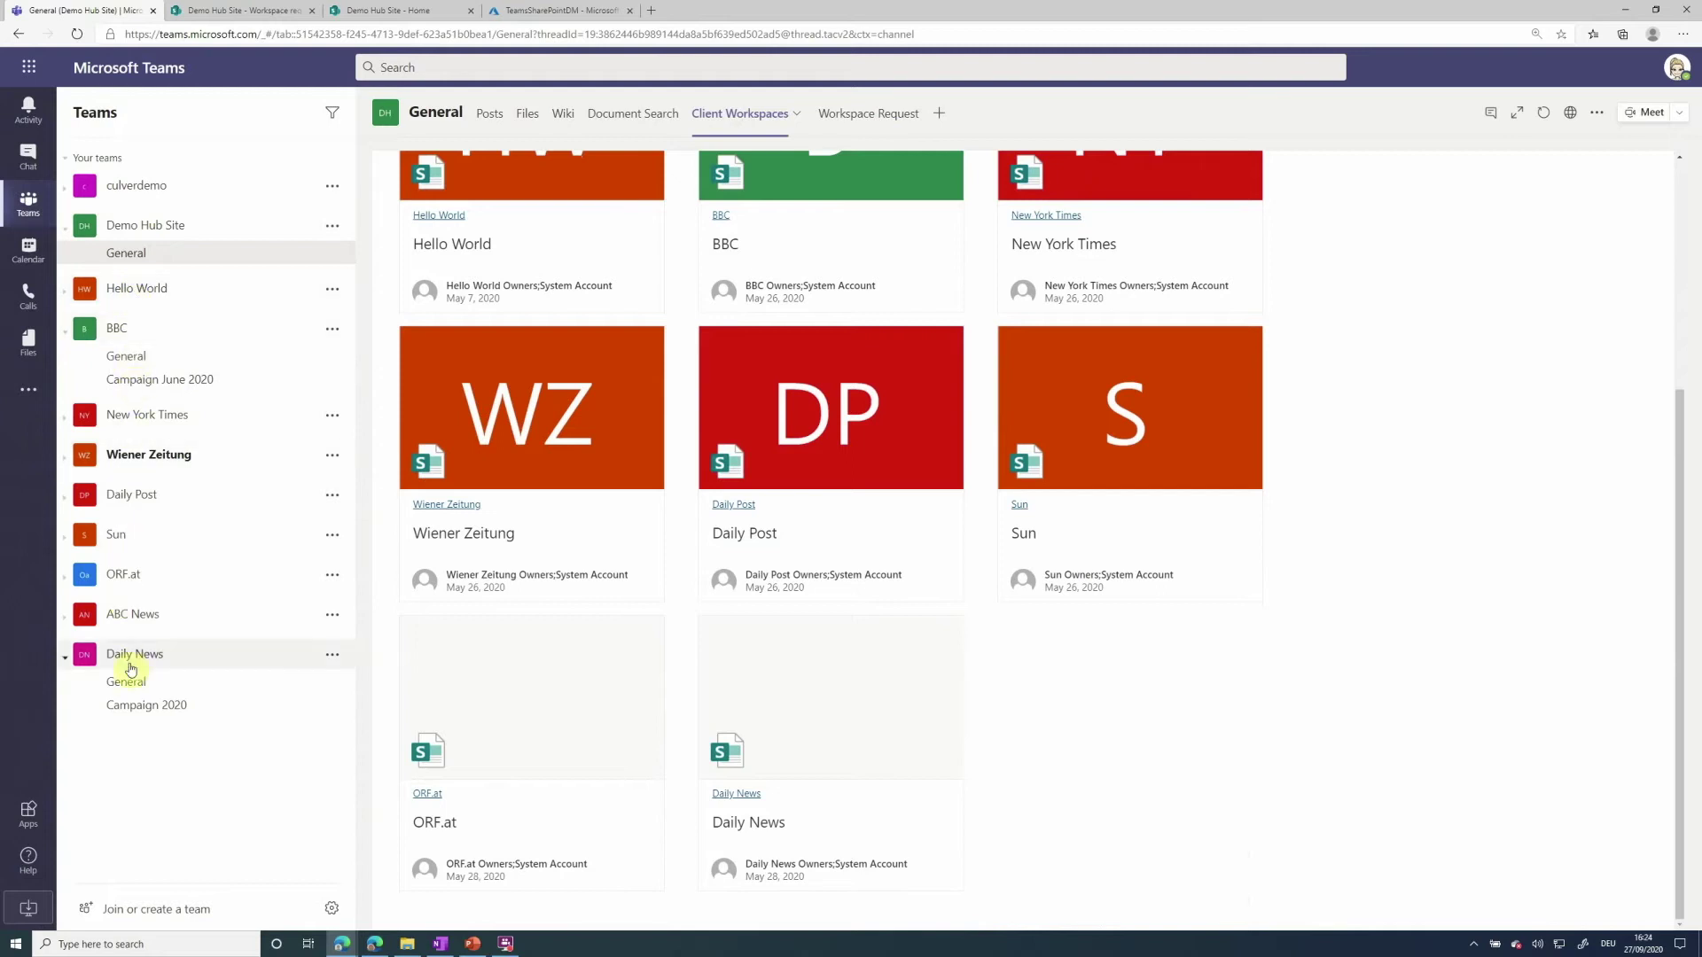
pyautogui.scroll(4, 577, 368)
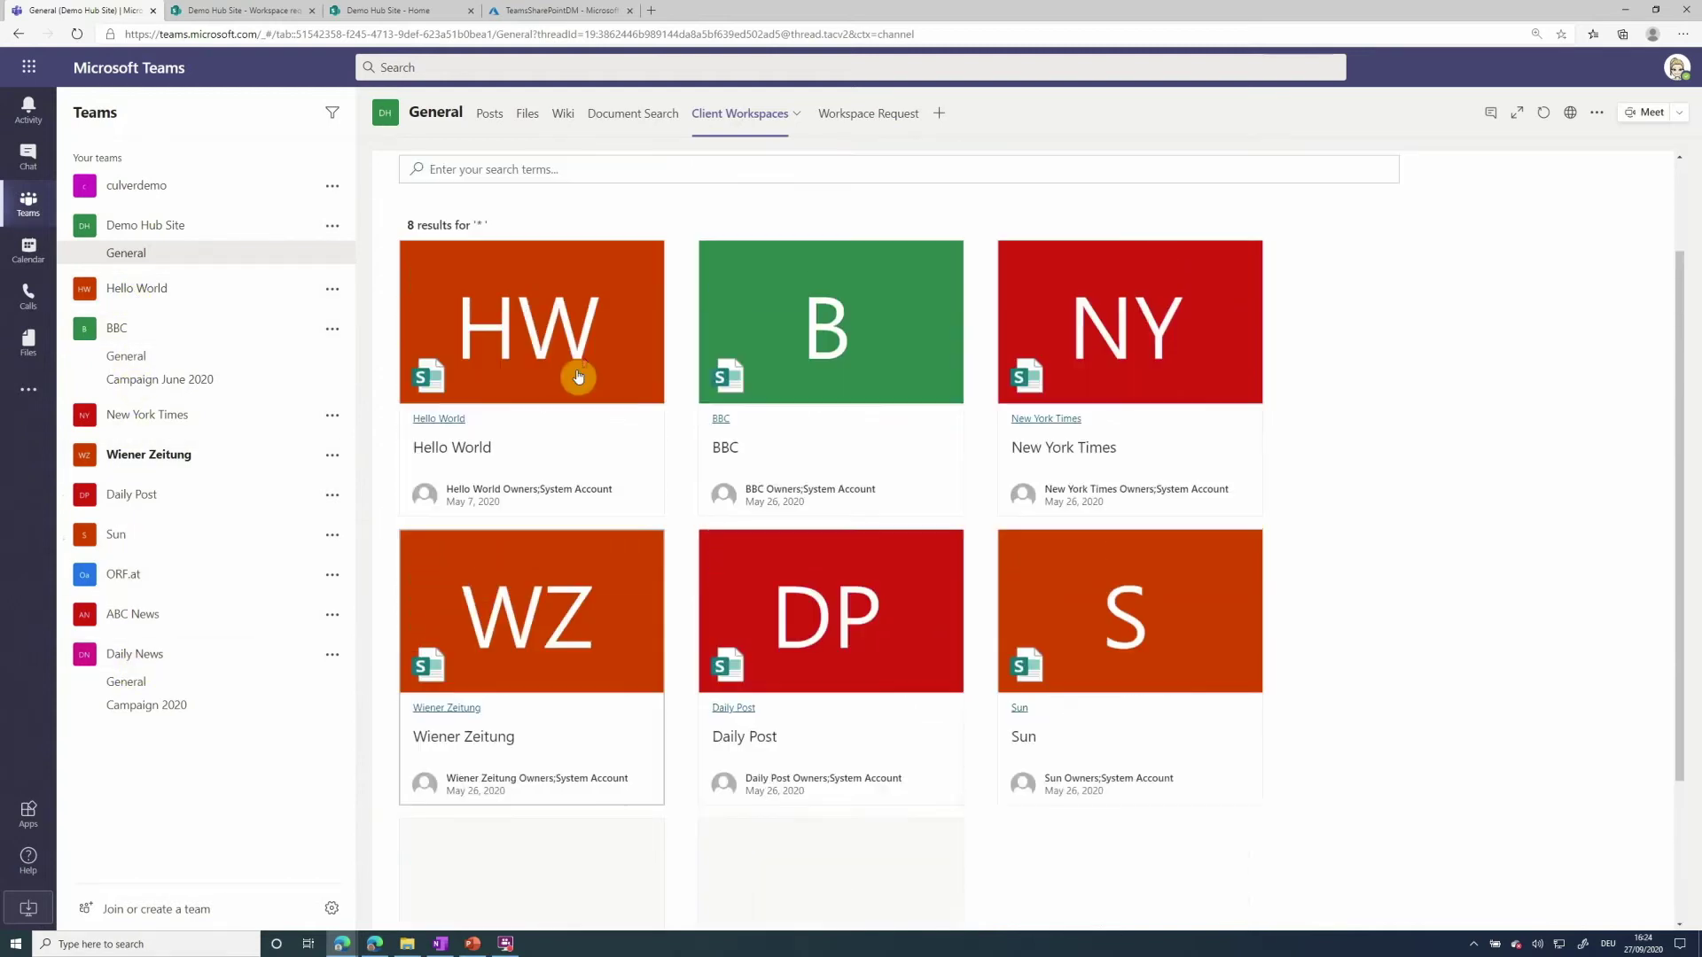
# Filter the General channel's document search by client Daily News and document type Client Document
pyautogui.click(635, 115)
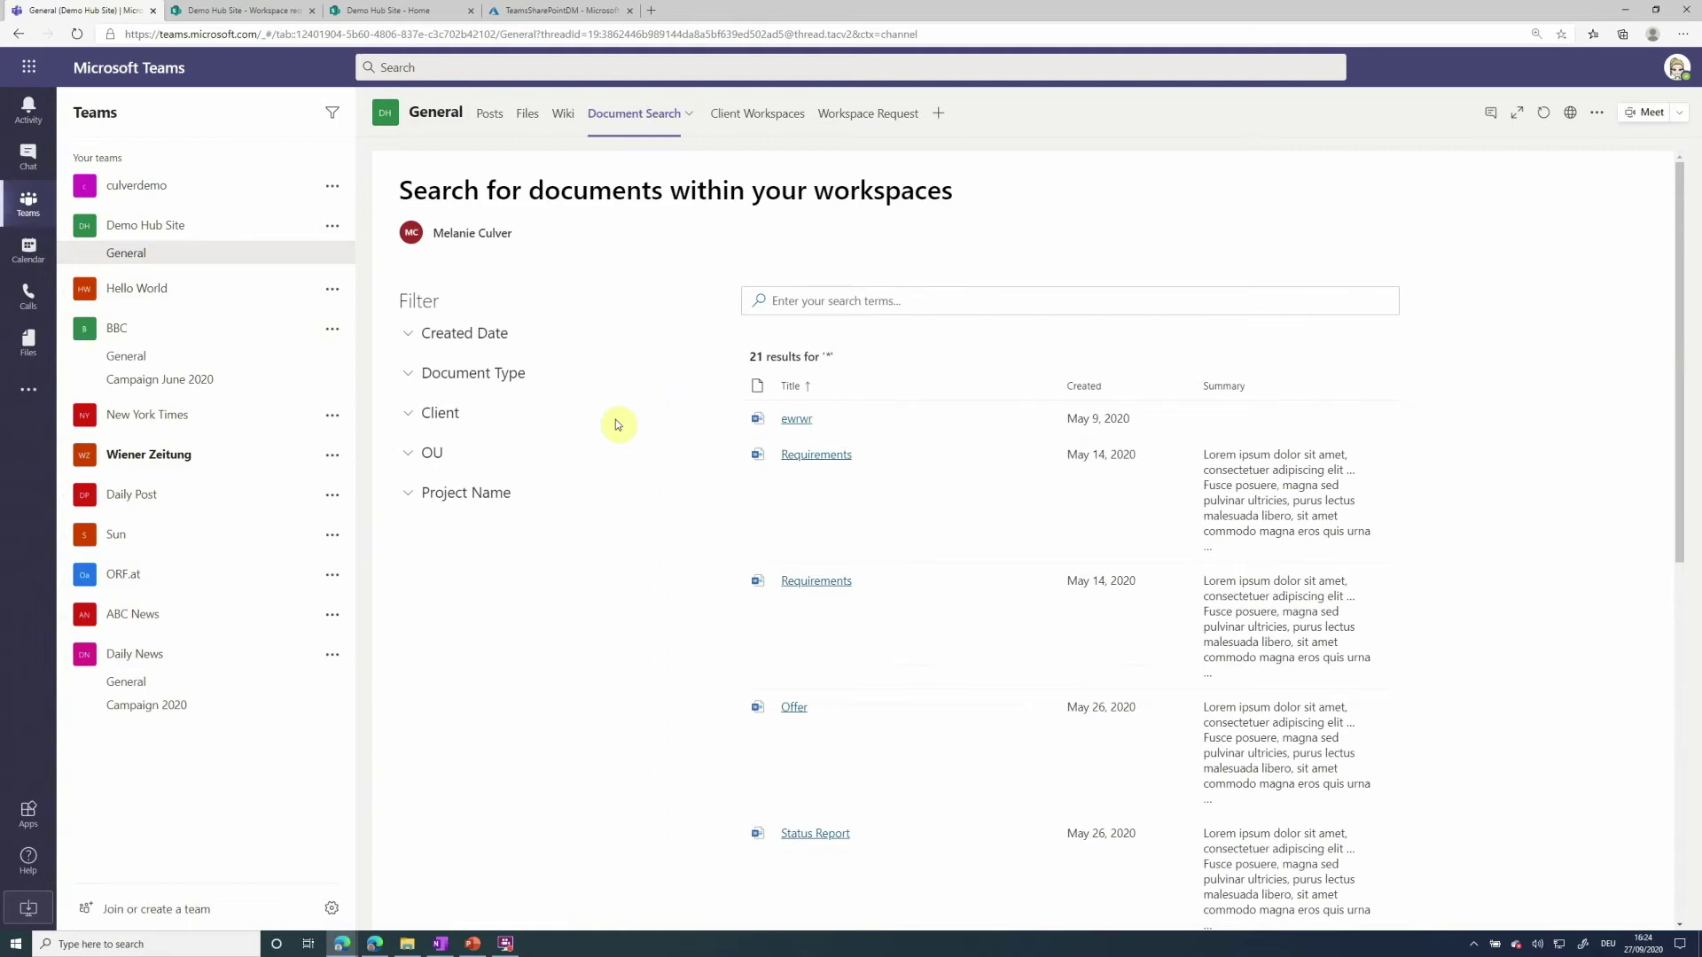
pyautogui.click(412, 417)
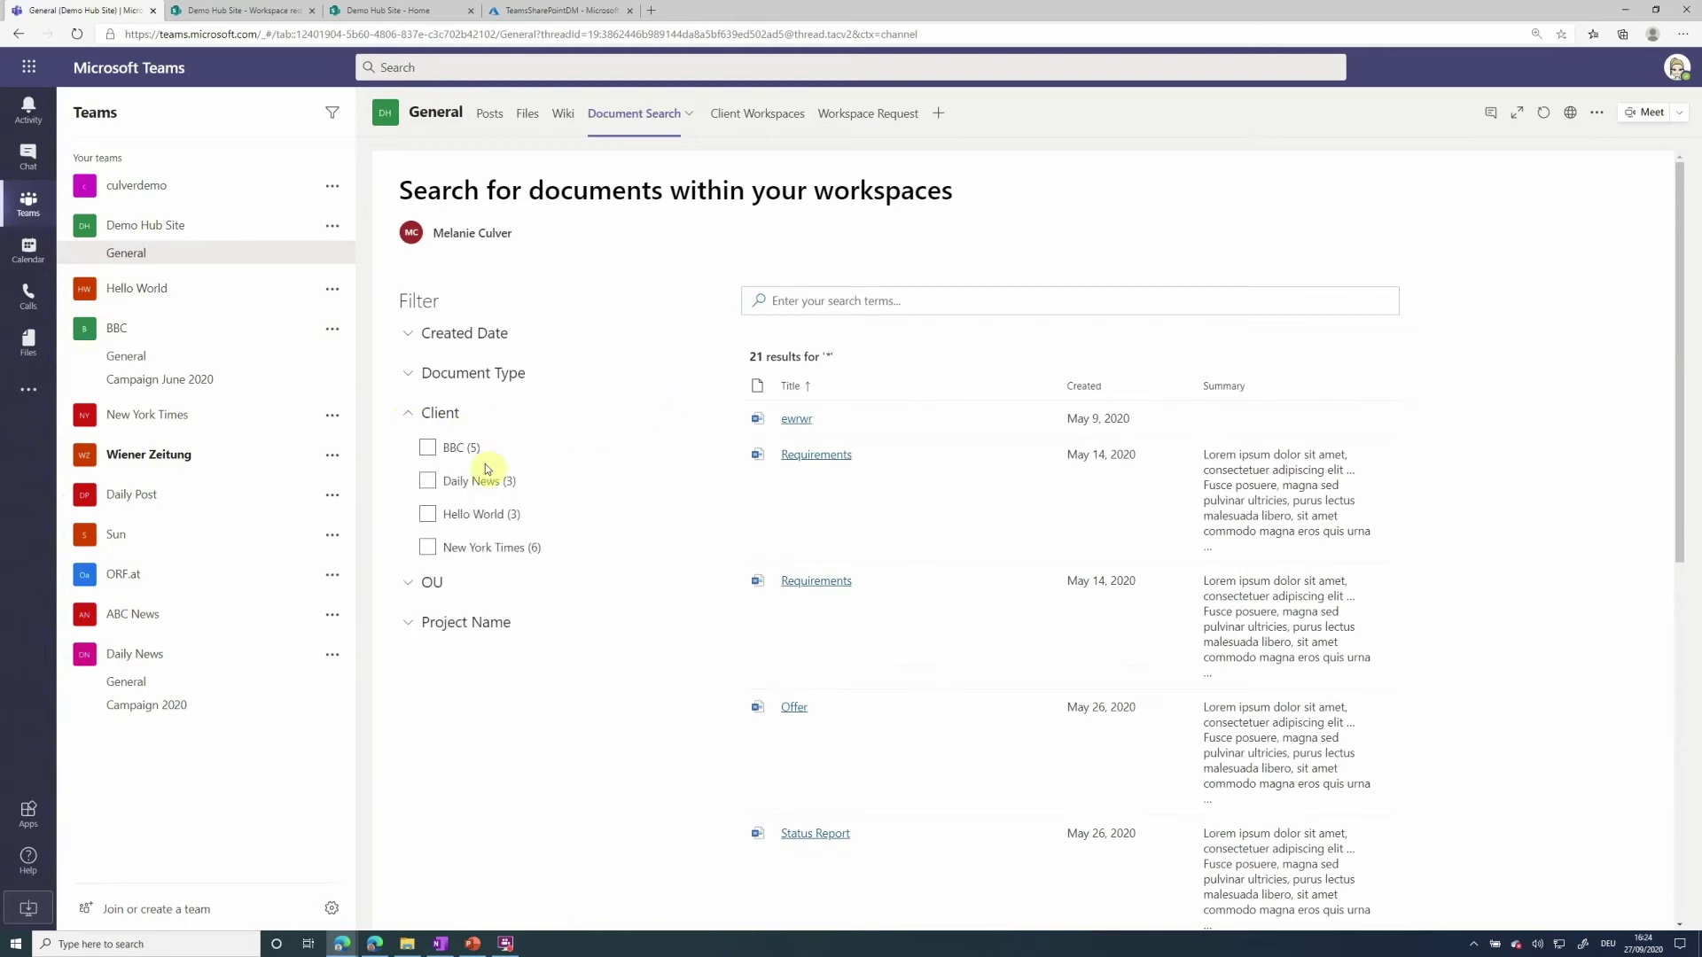
pyautogui.click(459, 484)
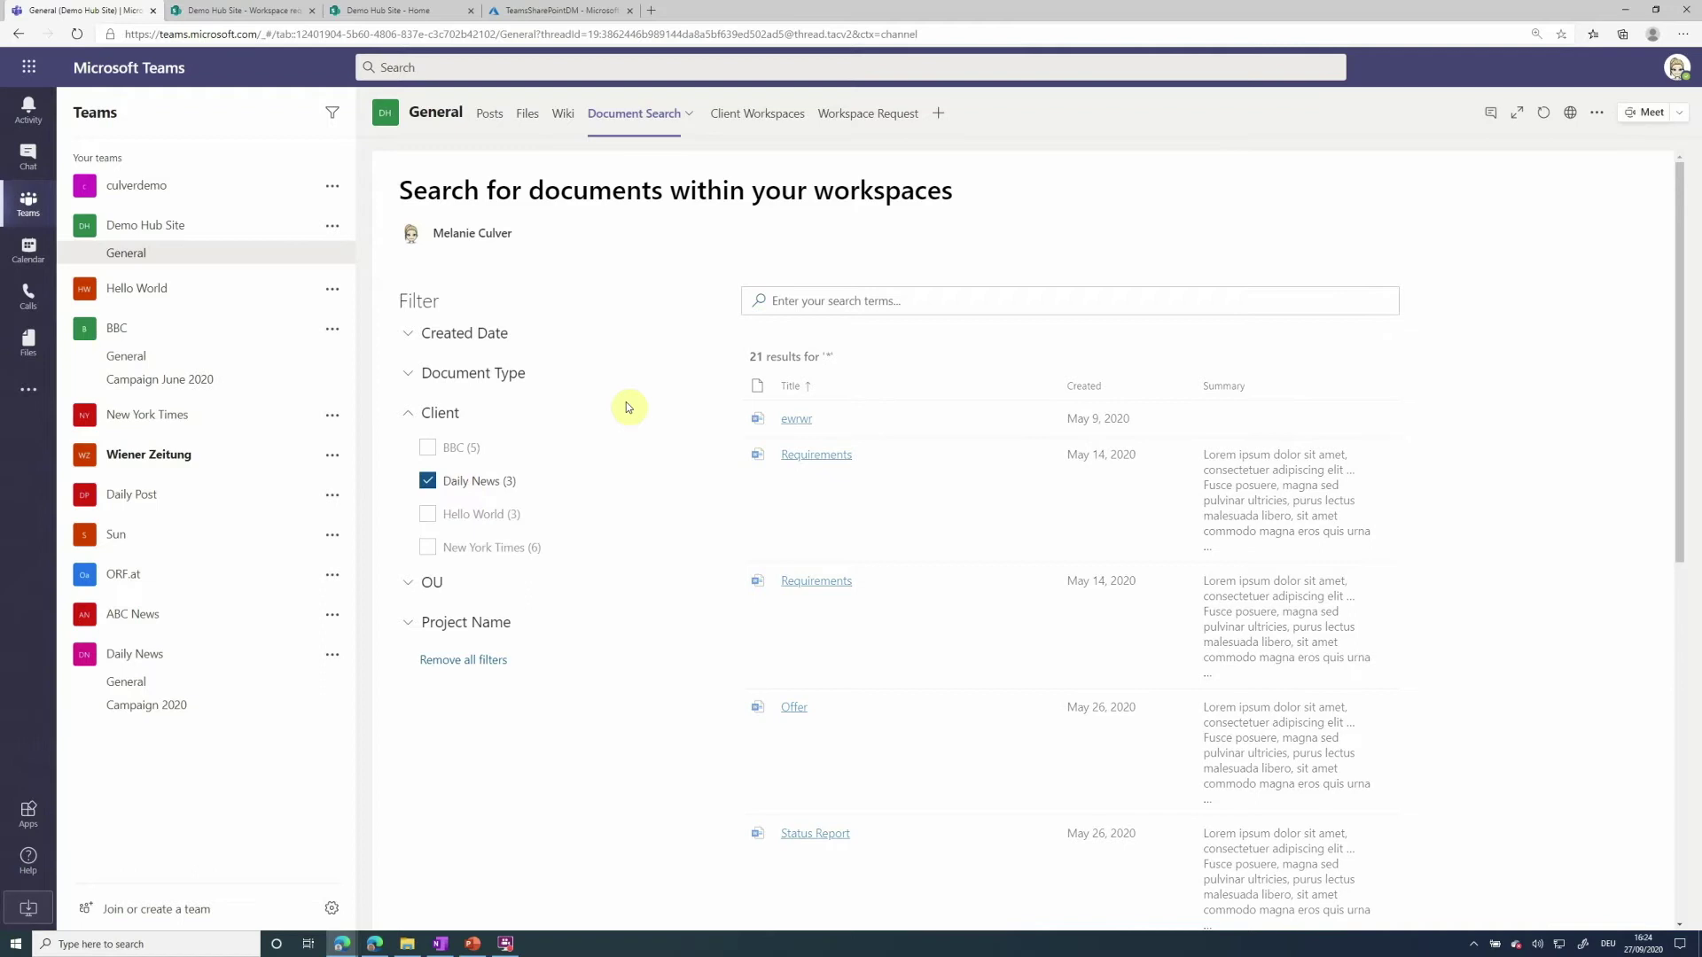
pyautogui.click(423, 379)
pyautogui.click(493, 410)
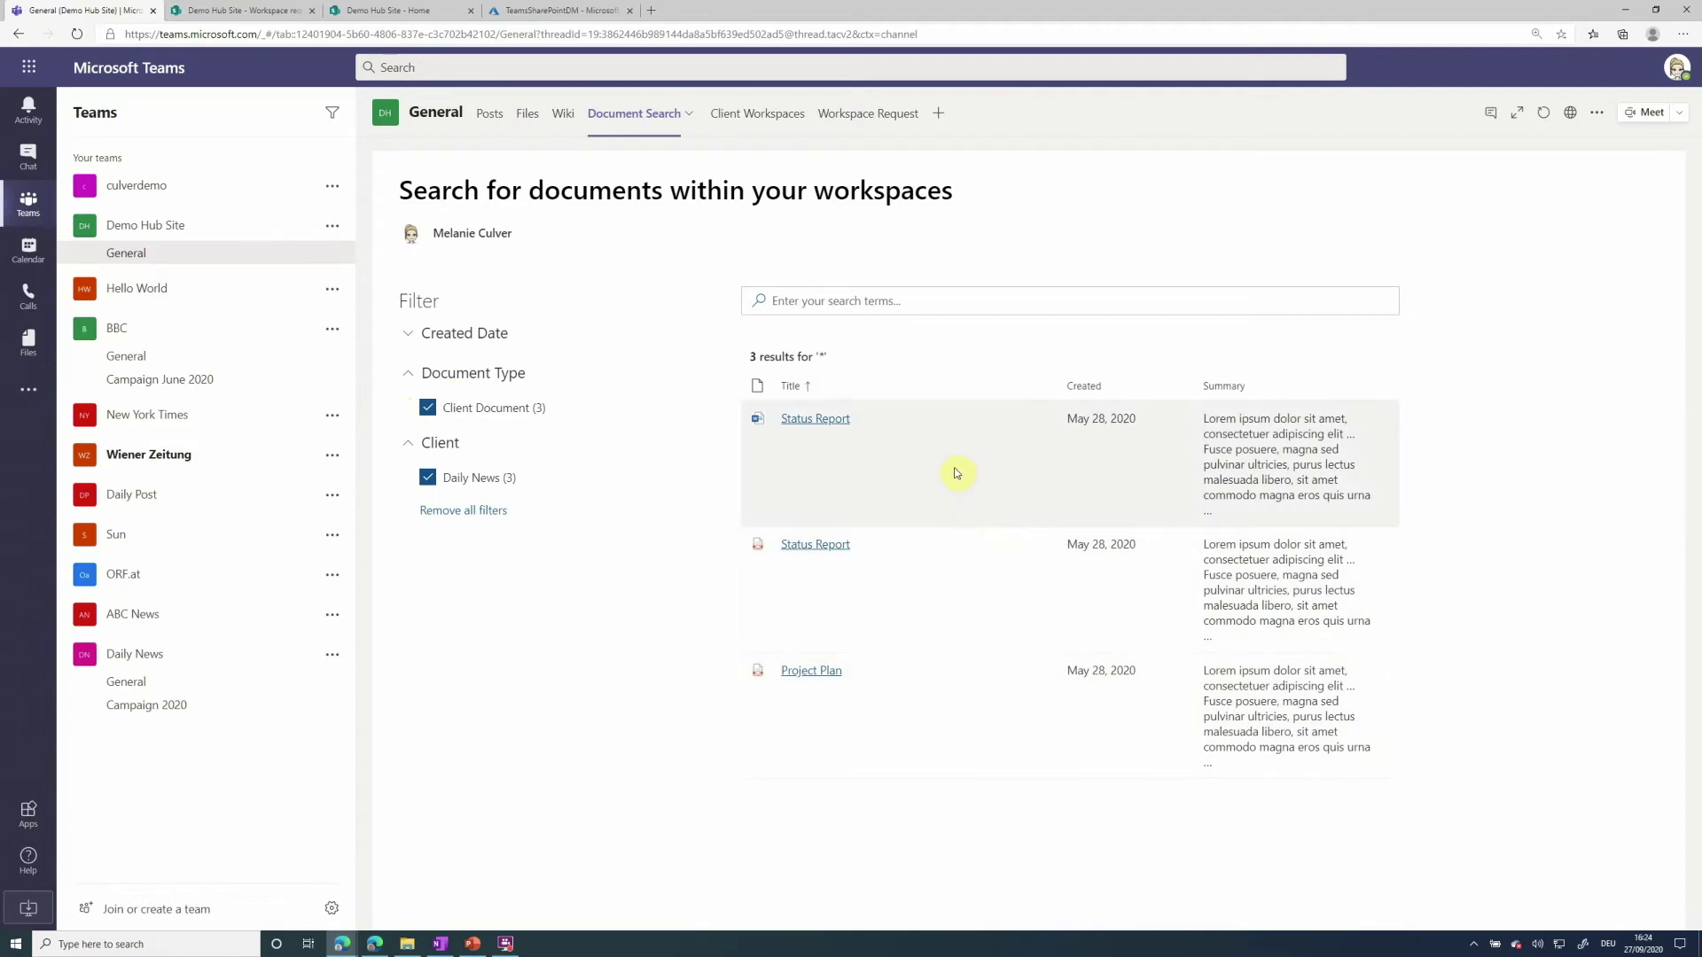
# Search the workspace documents for "plan" and filter by client BBC and document type Project Plan
pyautogui.click(866, 303)
pyautogui.write('plan')
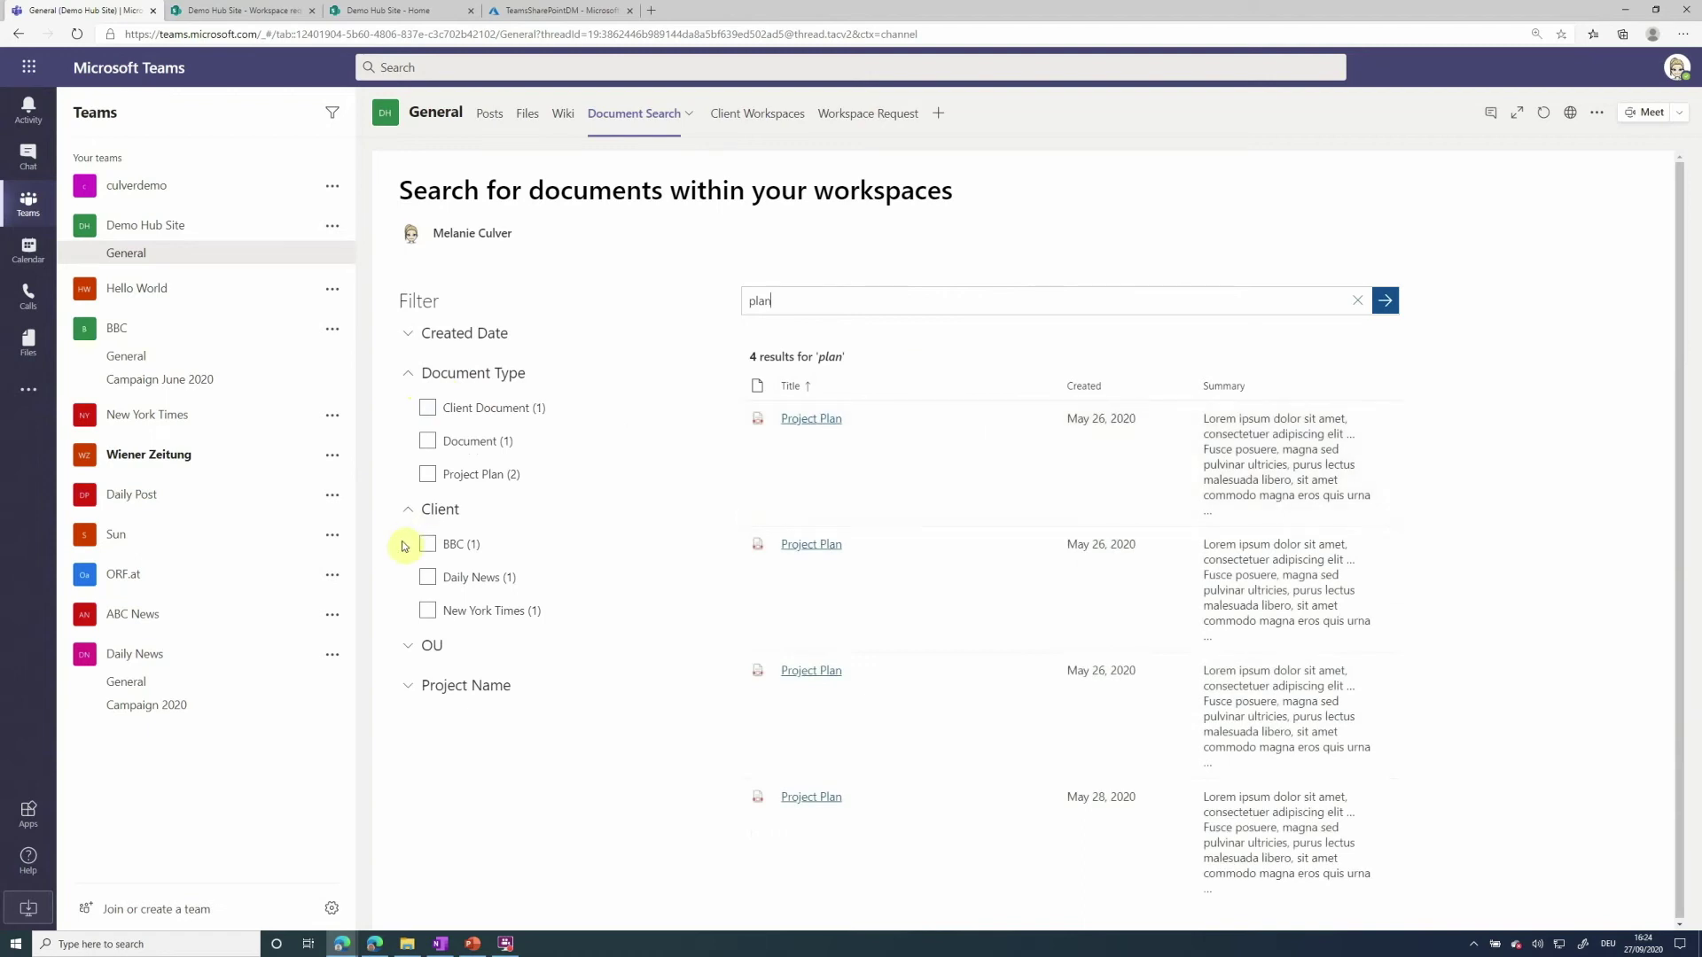
pyautogui.click(429, 544)
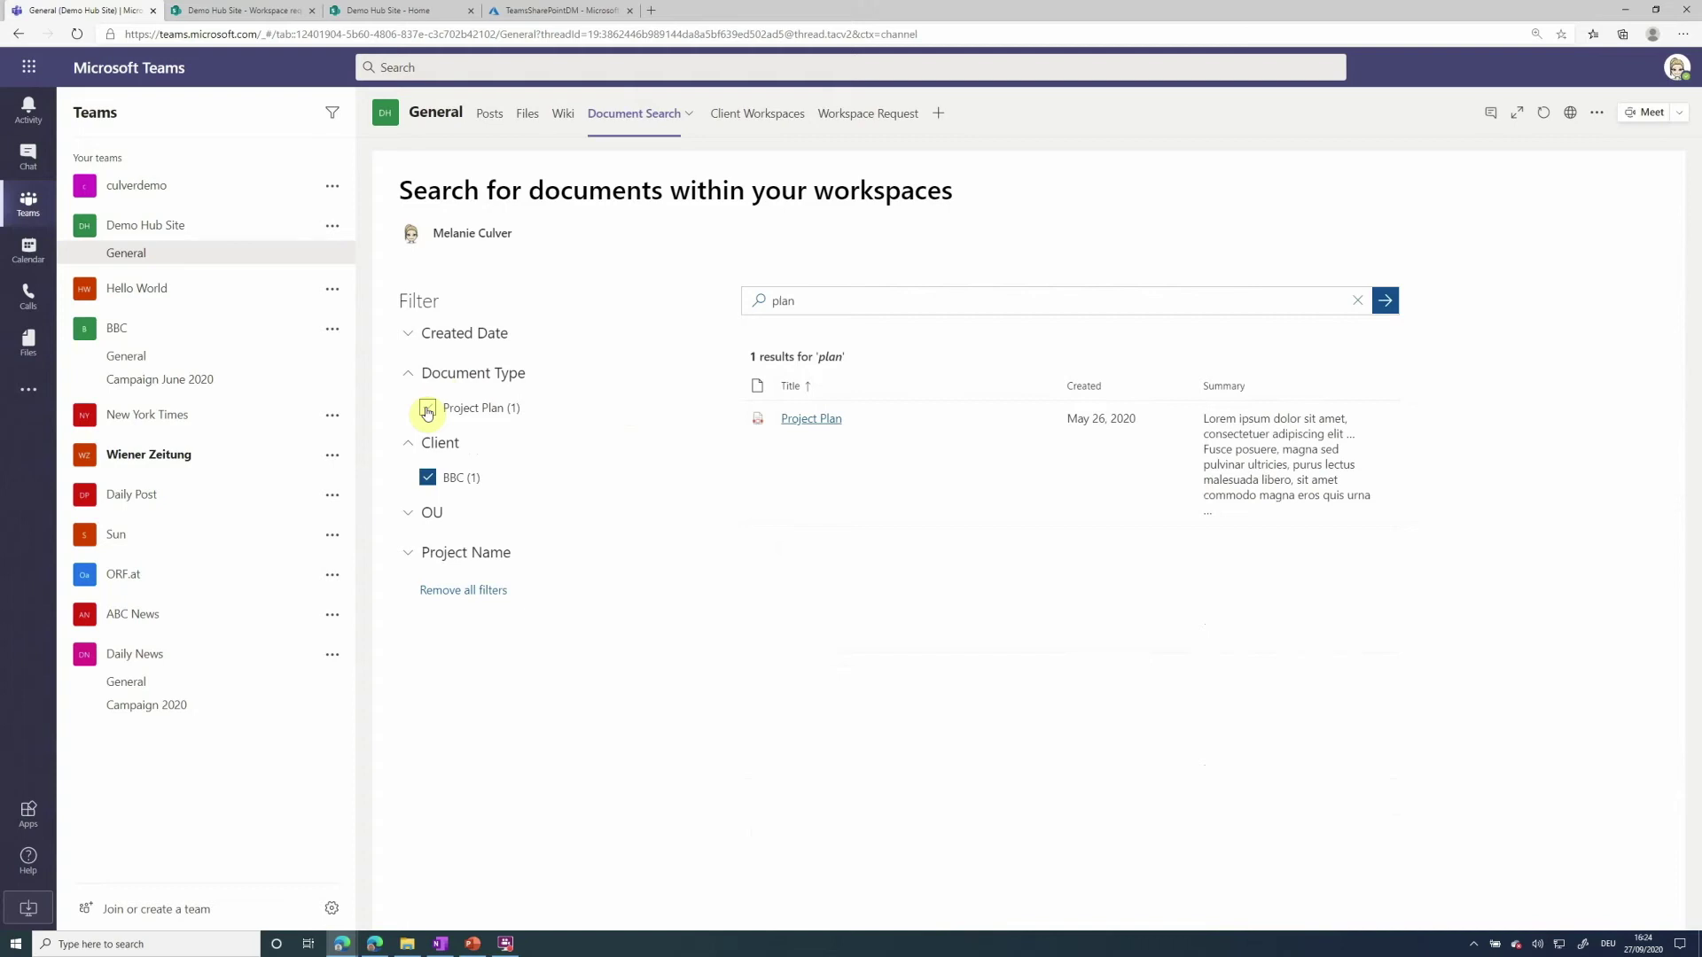
pyautogui.click(427, 410)
# Upload SampleDocument.docx to the Project Management folder in the files of Daily News's Campaign 2020 channel
pyautogui.click(164, 707)
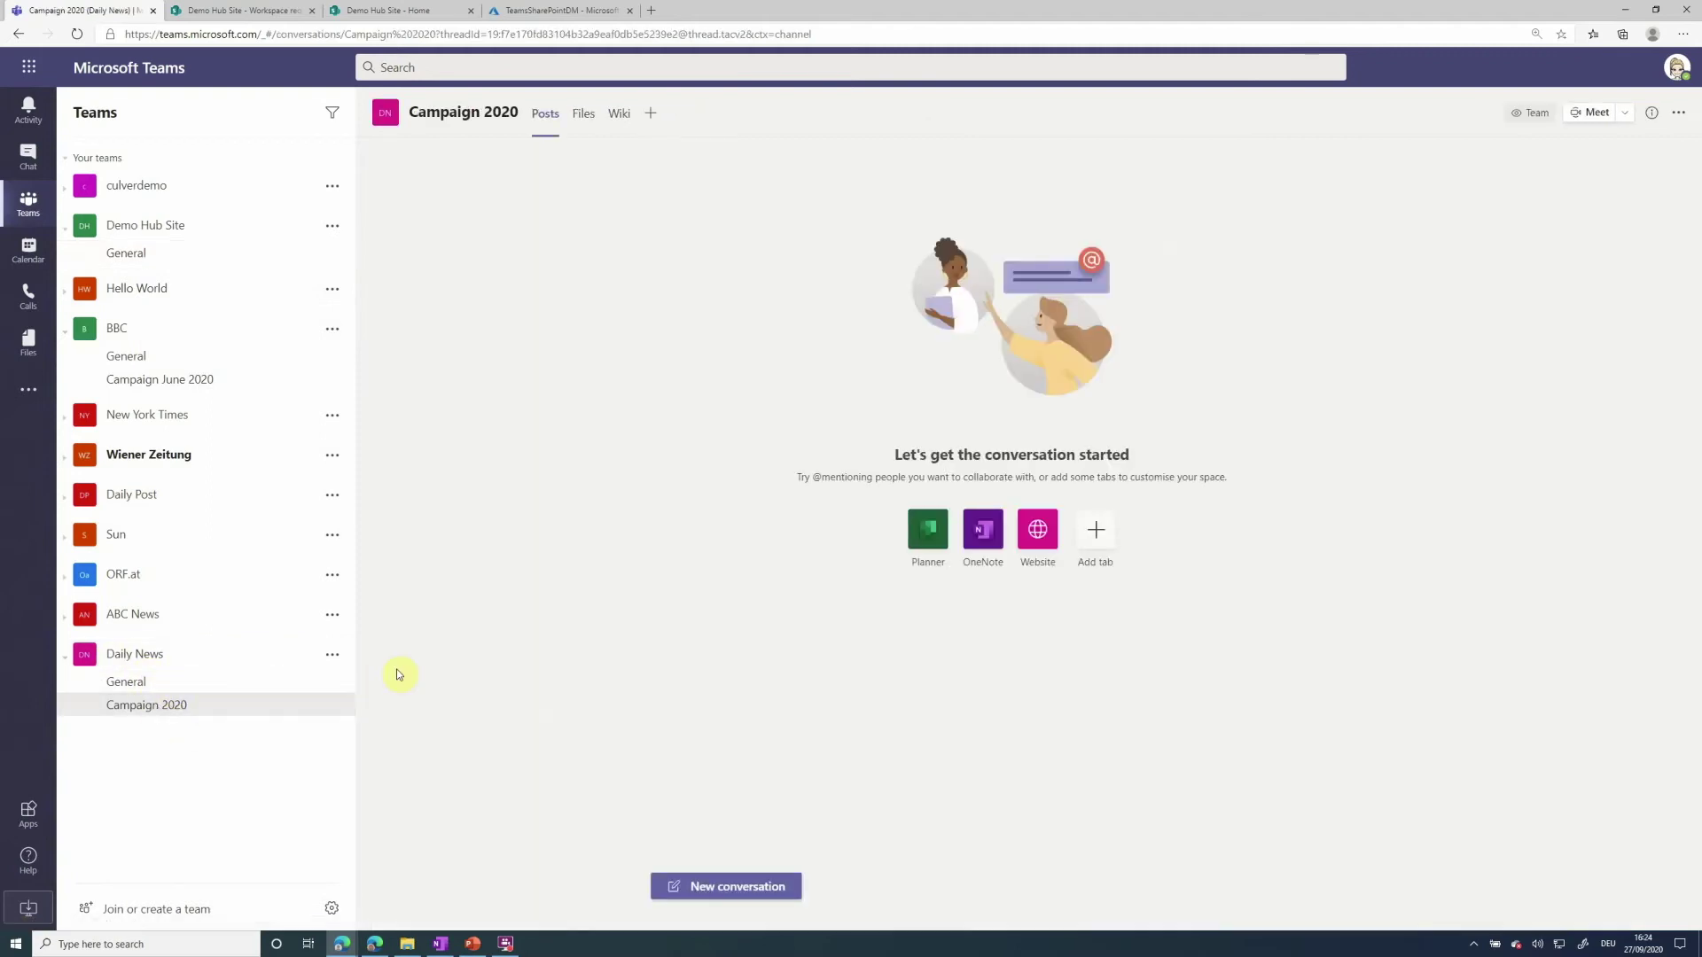
pyautogui.click(592, 125)
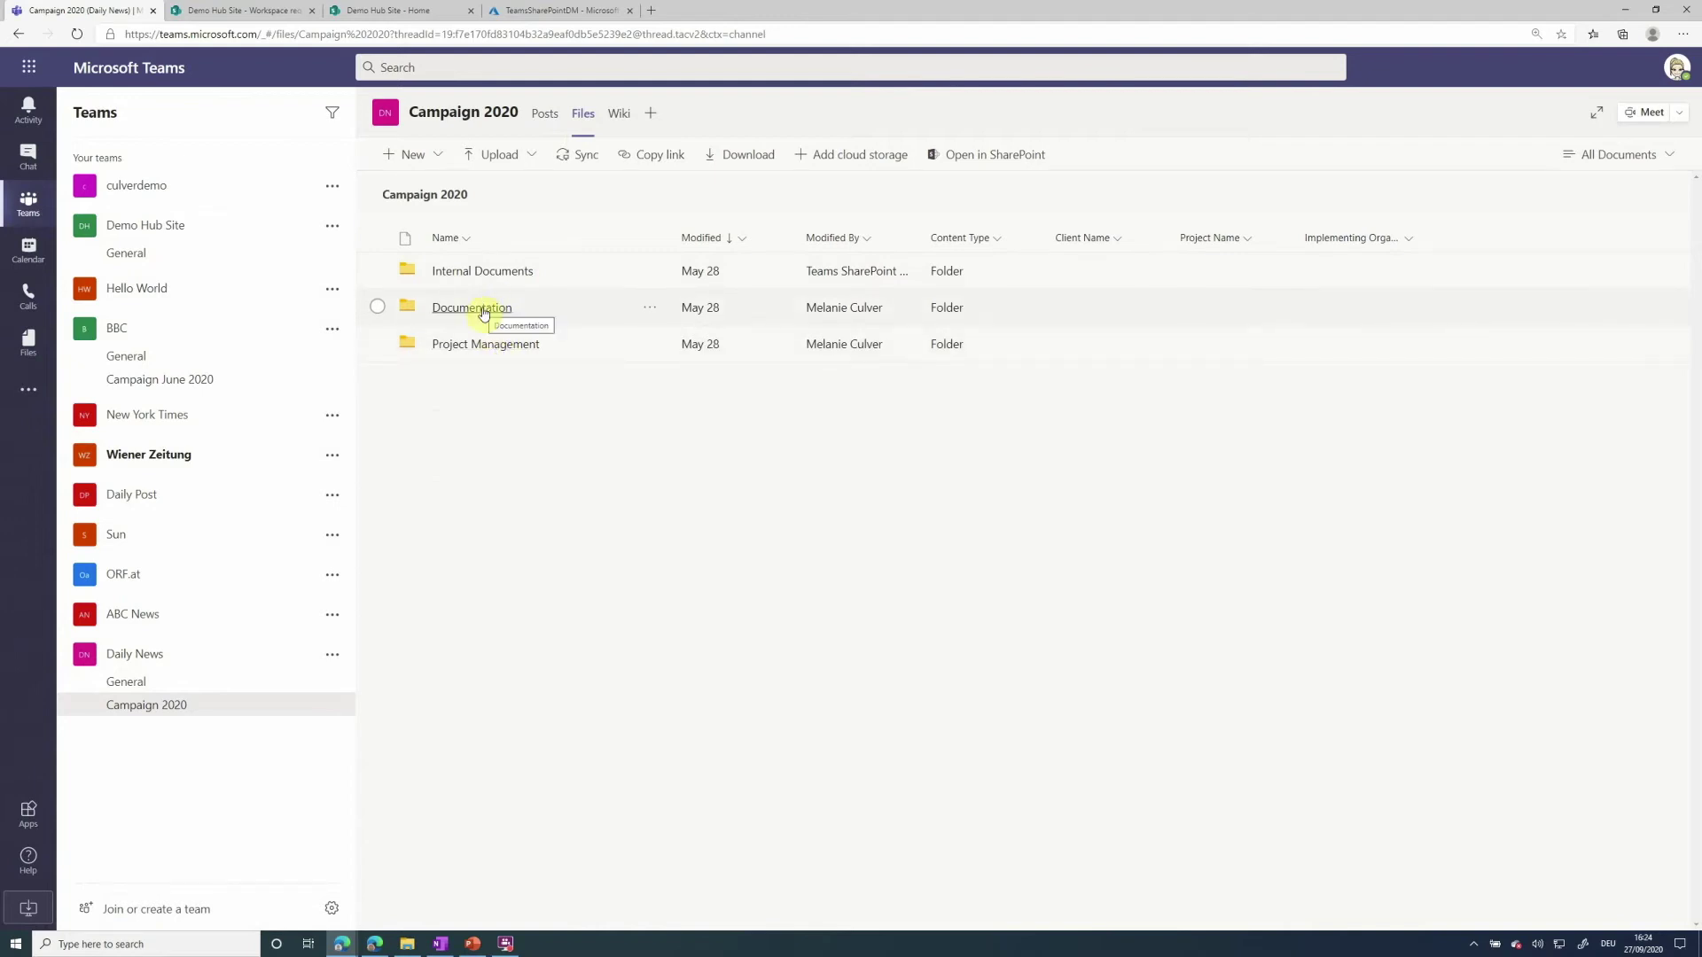
pyautogui.click(478, 345)
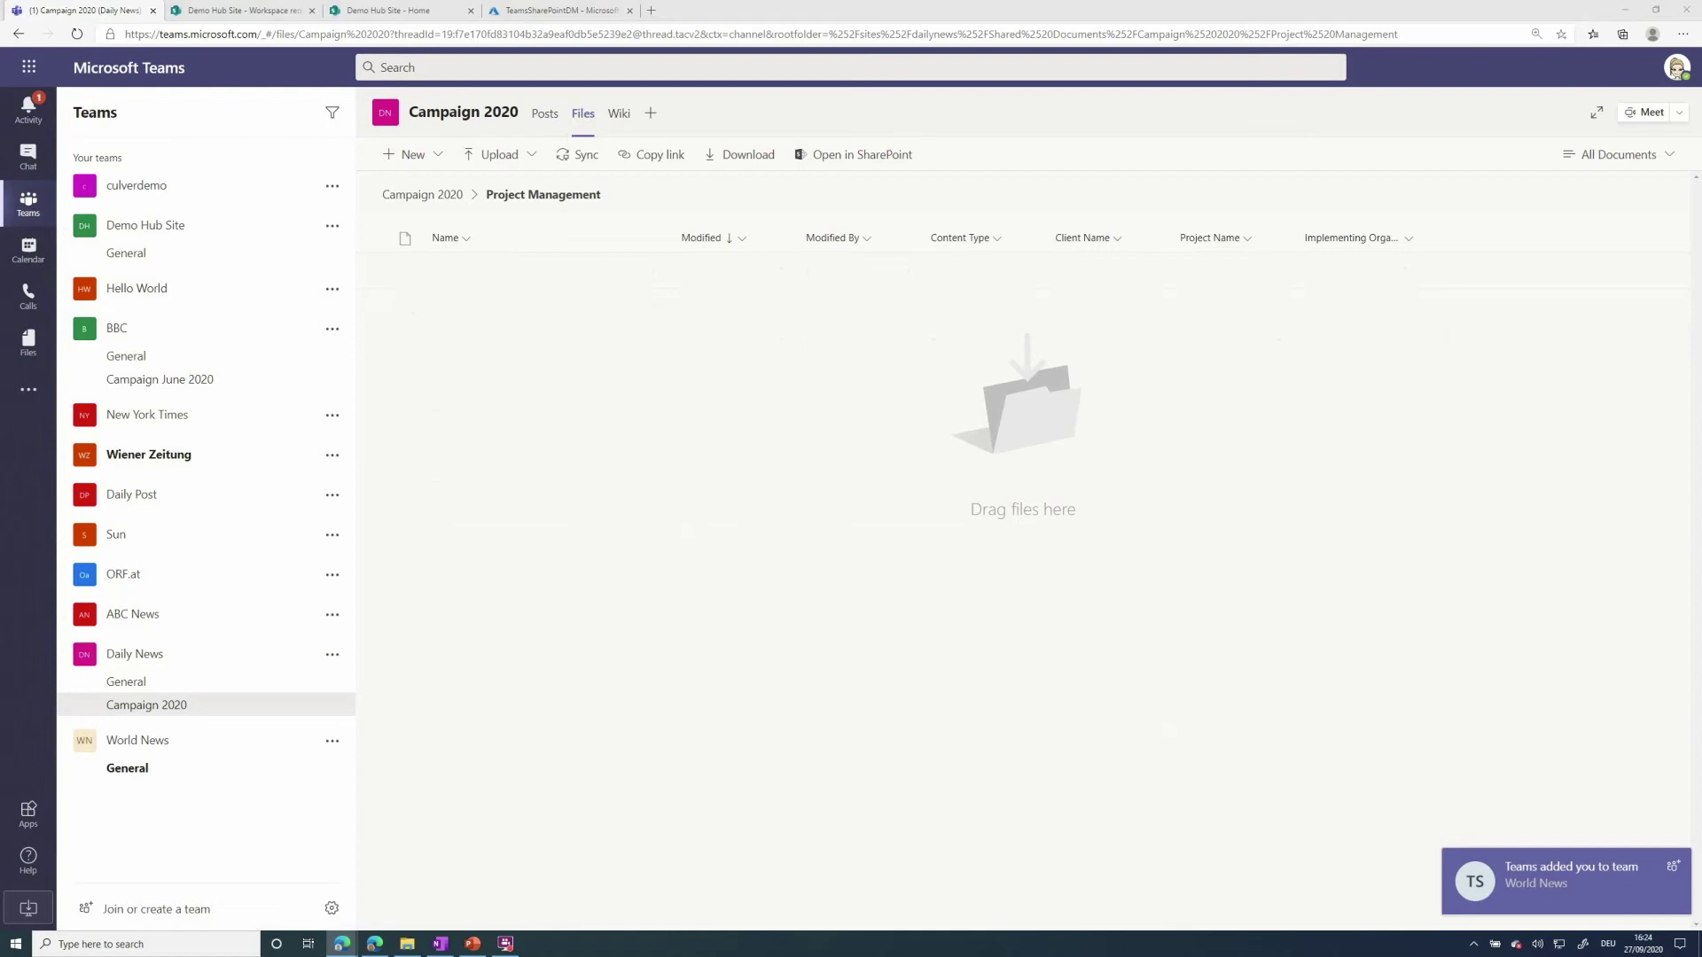
pyautogui.moveTo(802, 424); pyautogui.dragTo(998, 465)
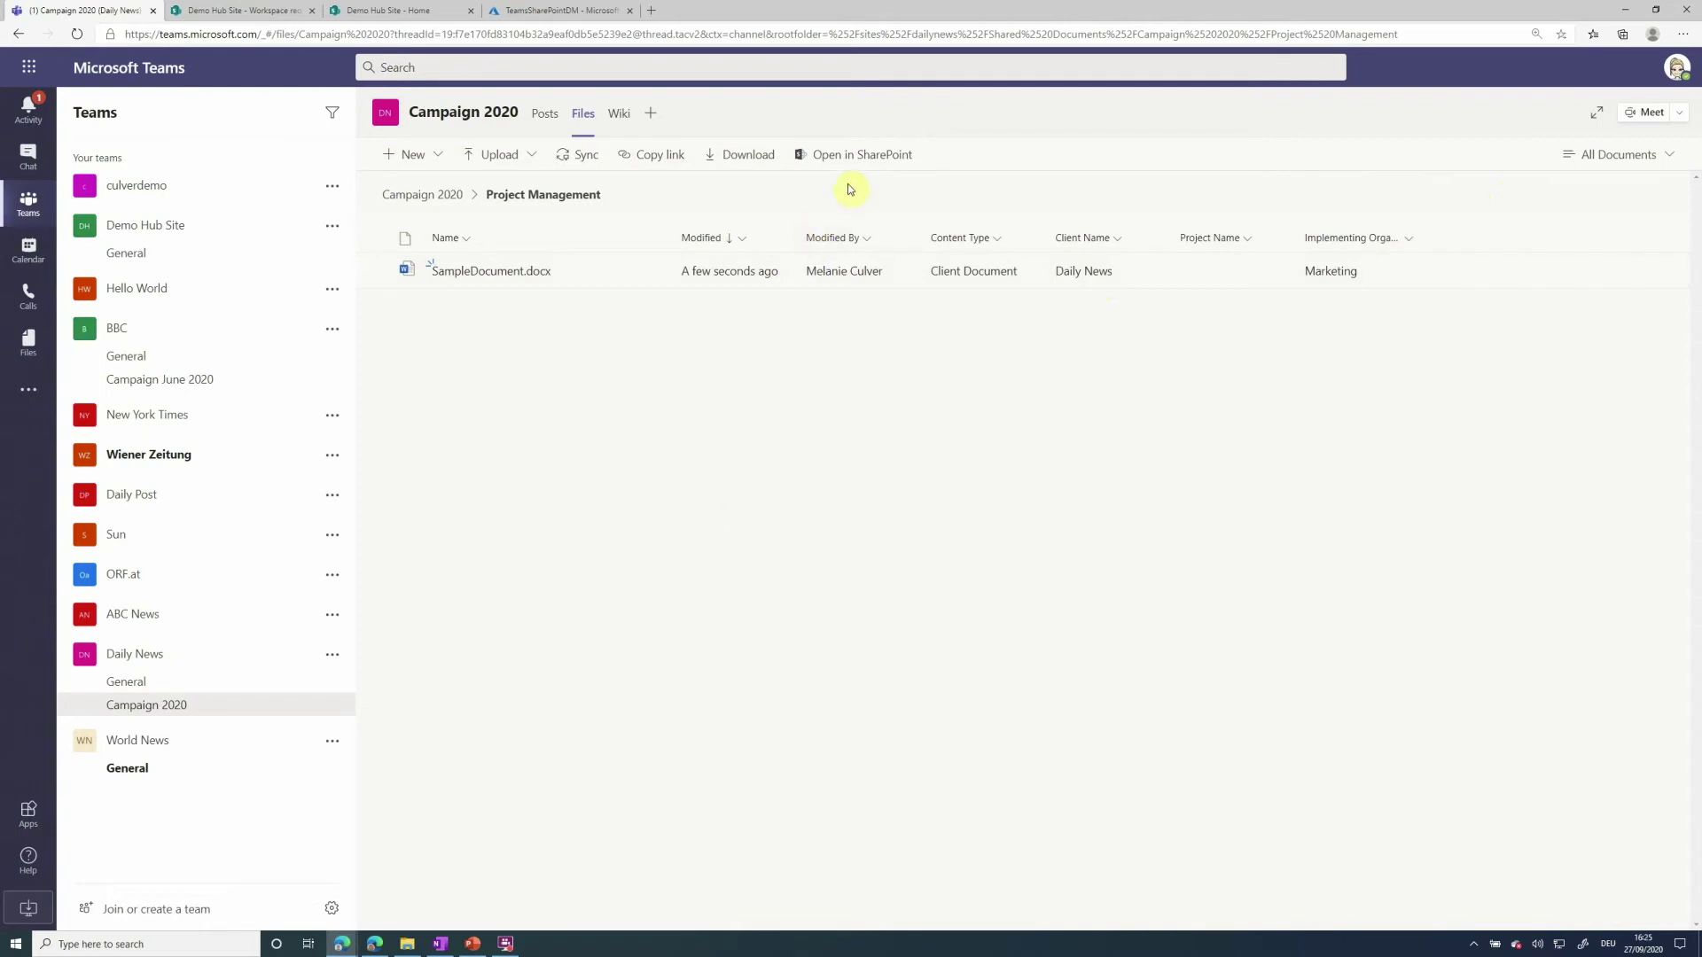
# Open the Project Management folder in SharePoint and examine the library's default column values for the Campaign 2020 folder
pyautogui.click(849, 154)
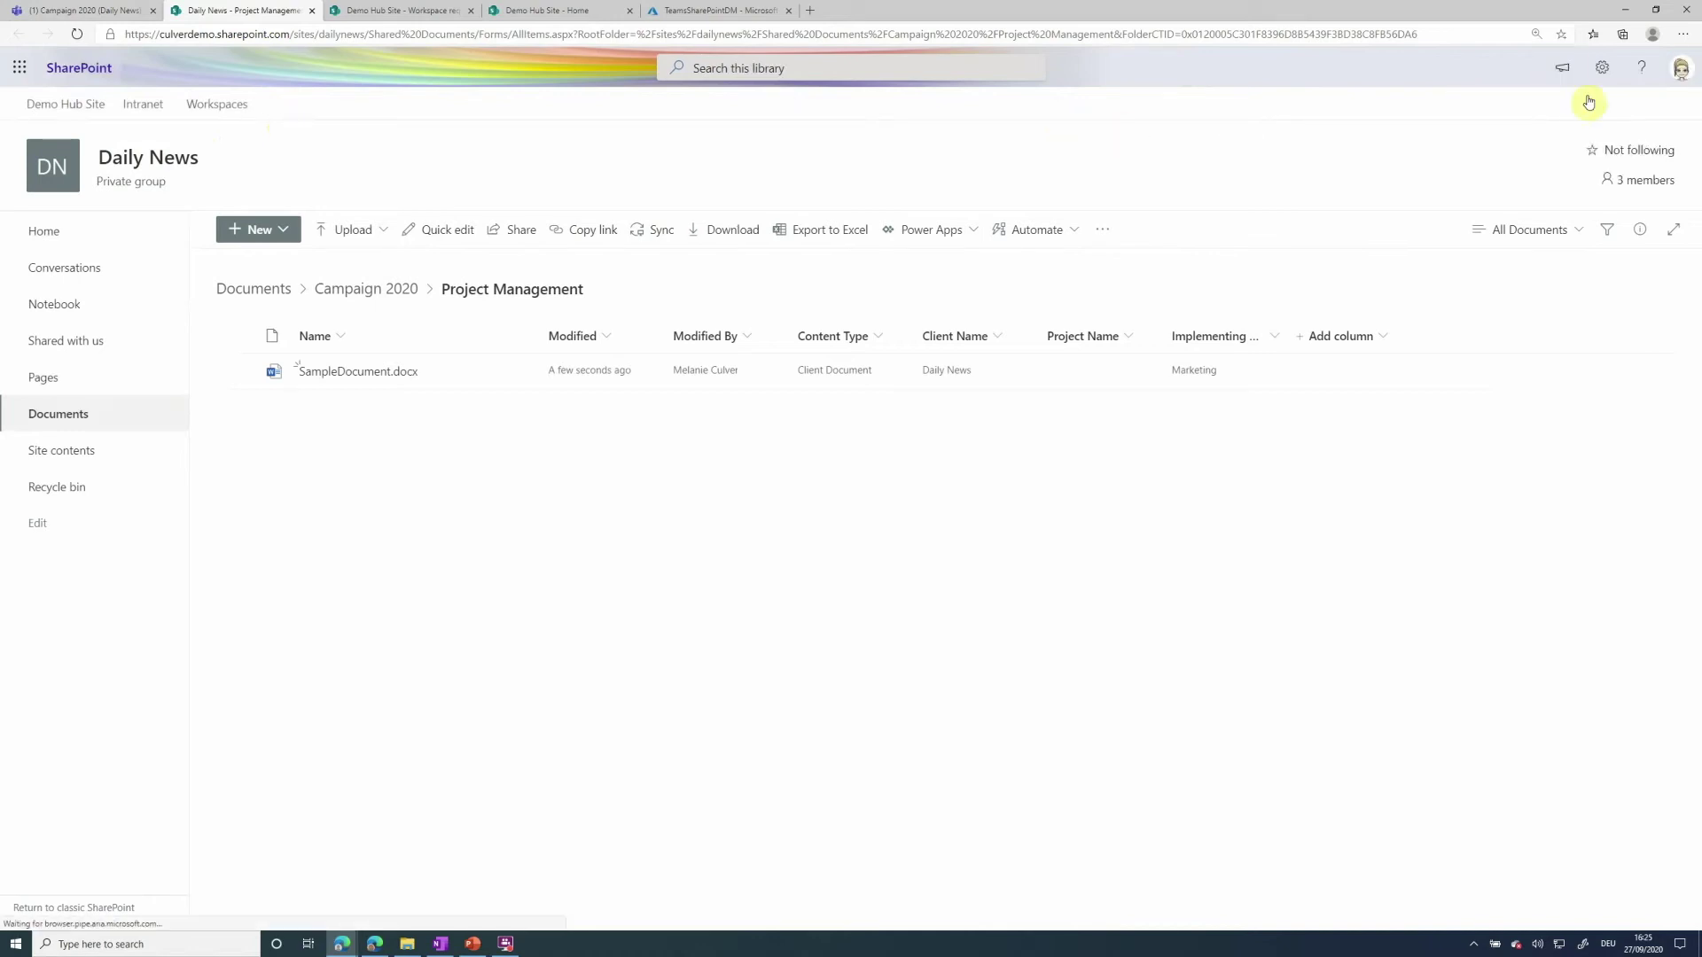
pyautogui.click(1602, 67)
pyautogui.click(1518, 238)
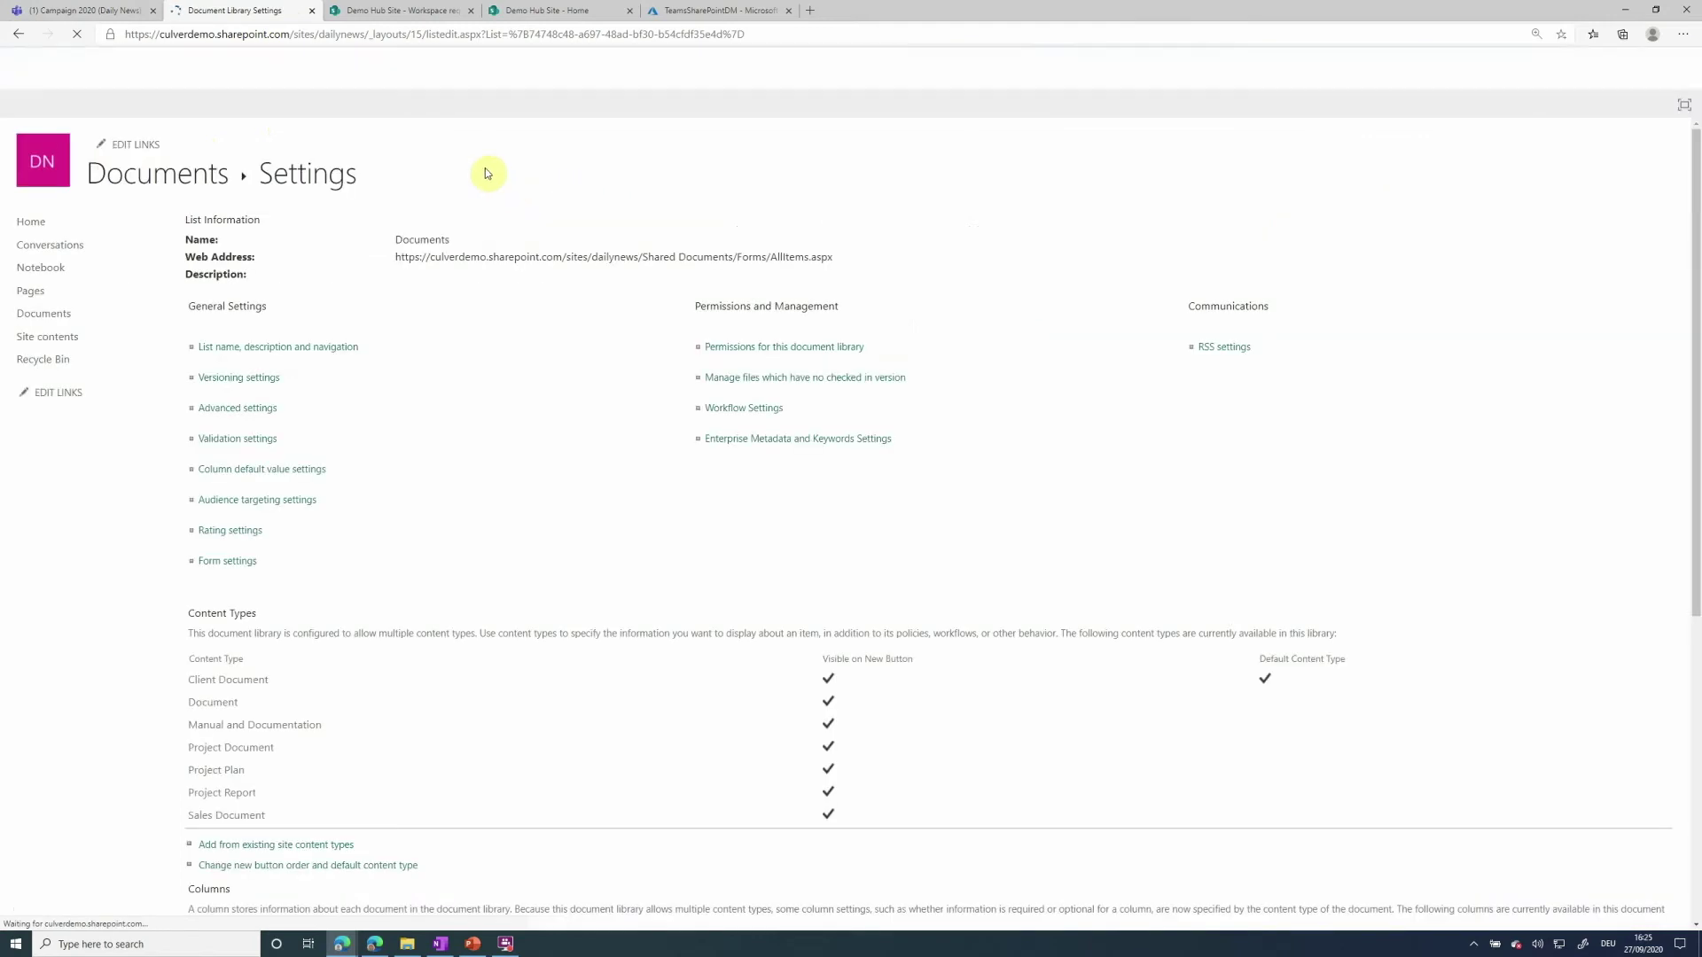
pyautogui.click(286, 477)
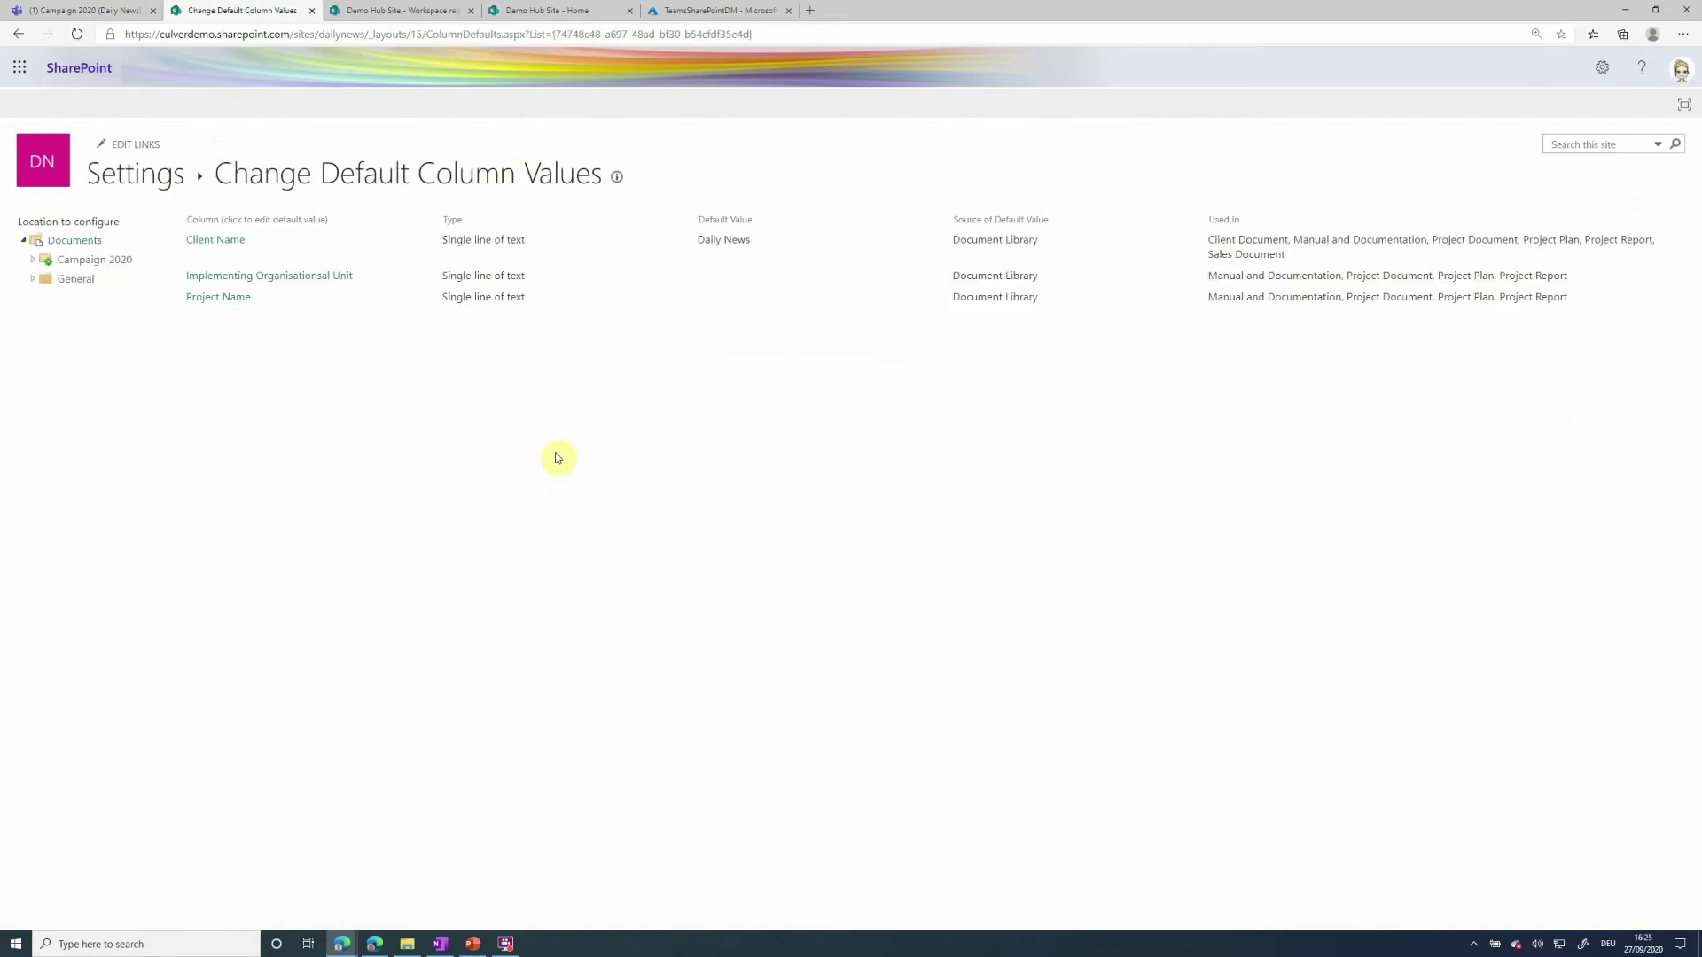
pyautogui.click(34, 259)
pyautogui.click(90, 261)
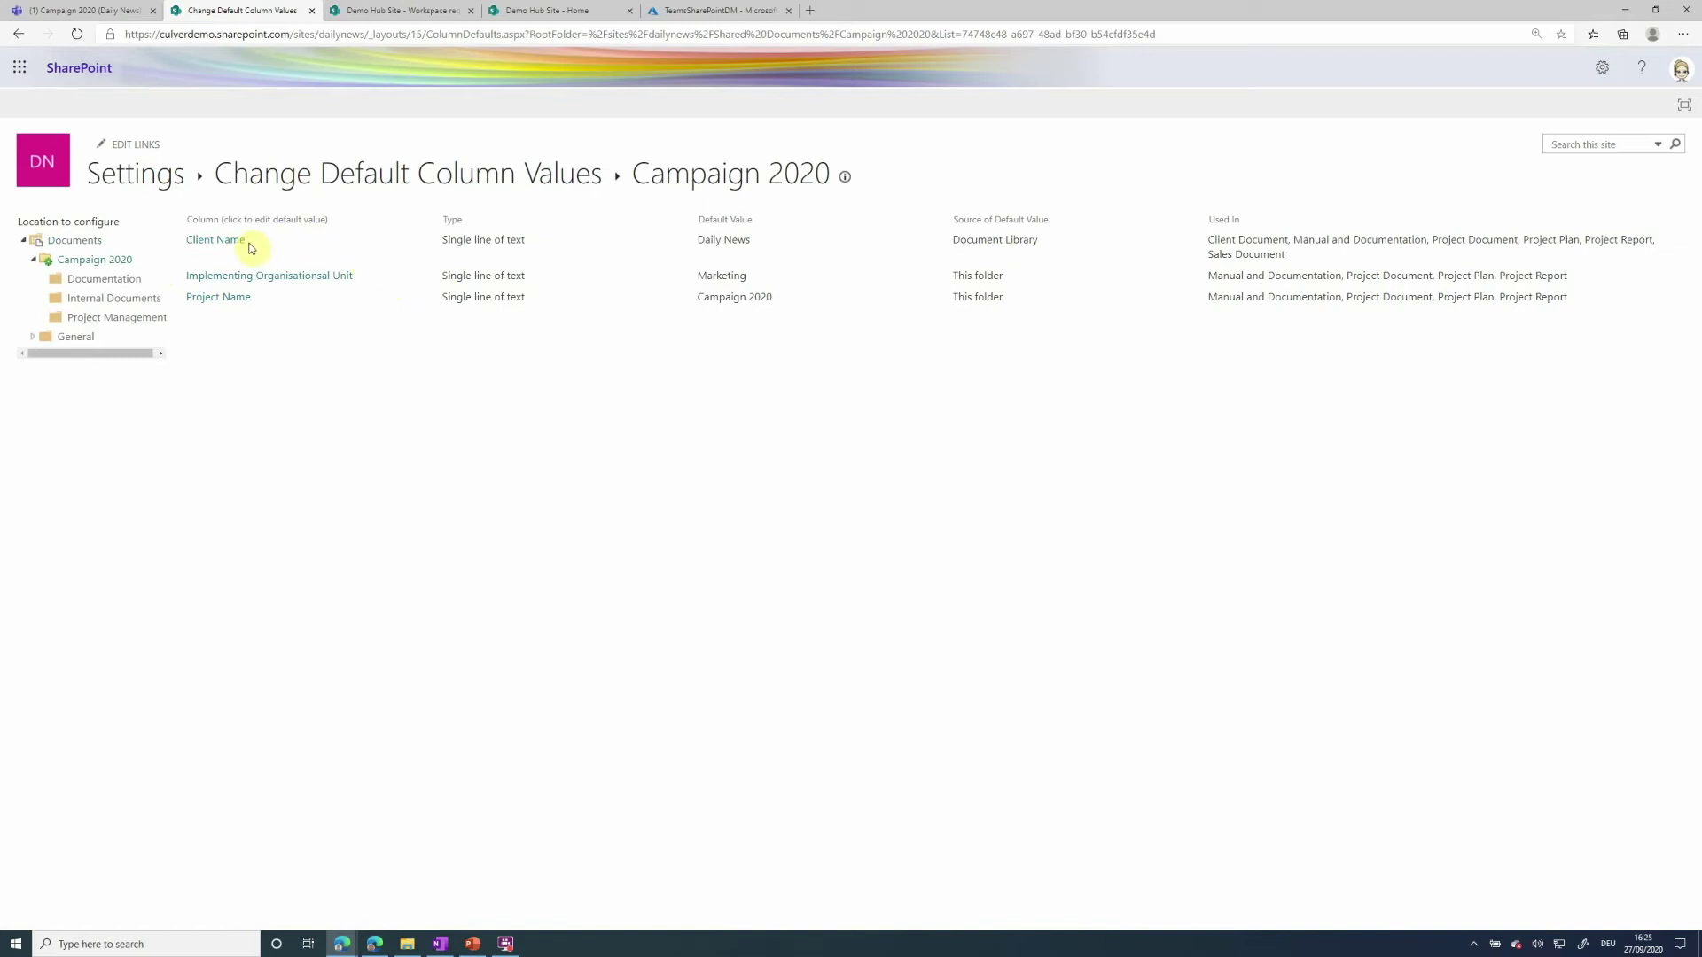
# Examine the Project Management folder's default column values and open the BBC site from the hub's Client Workspaces page
pyautogui.click(117, 321)
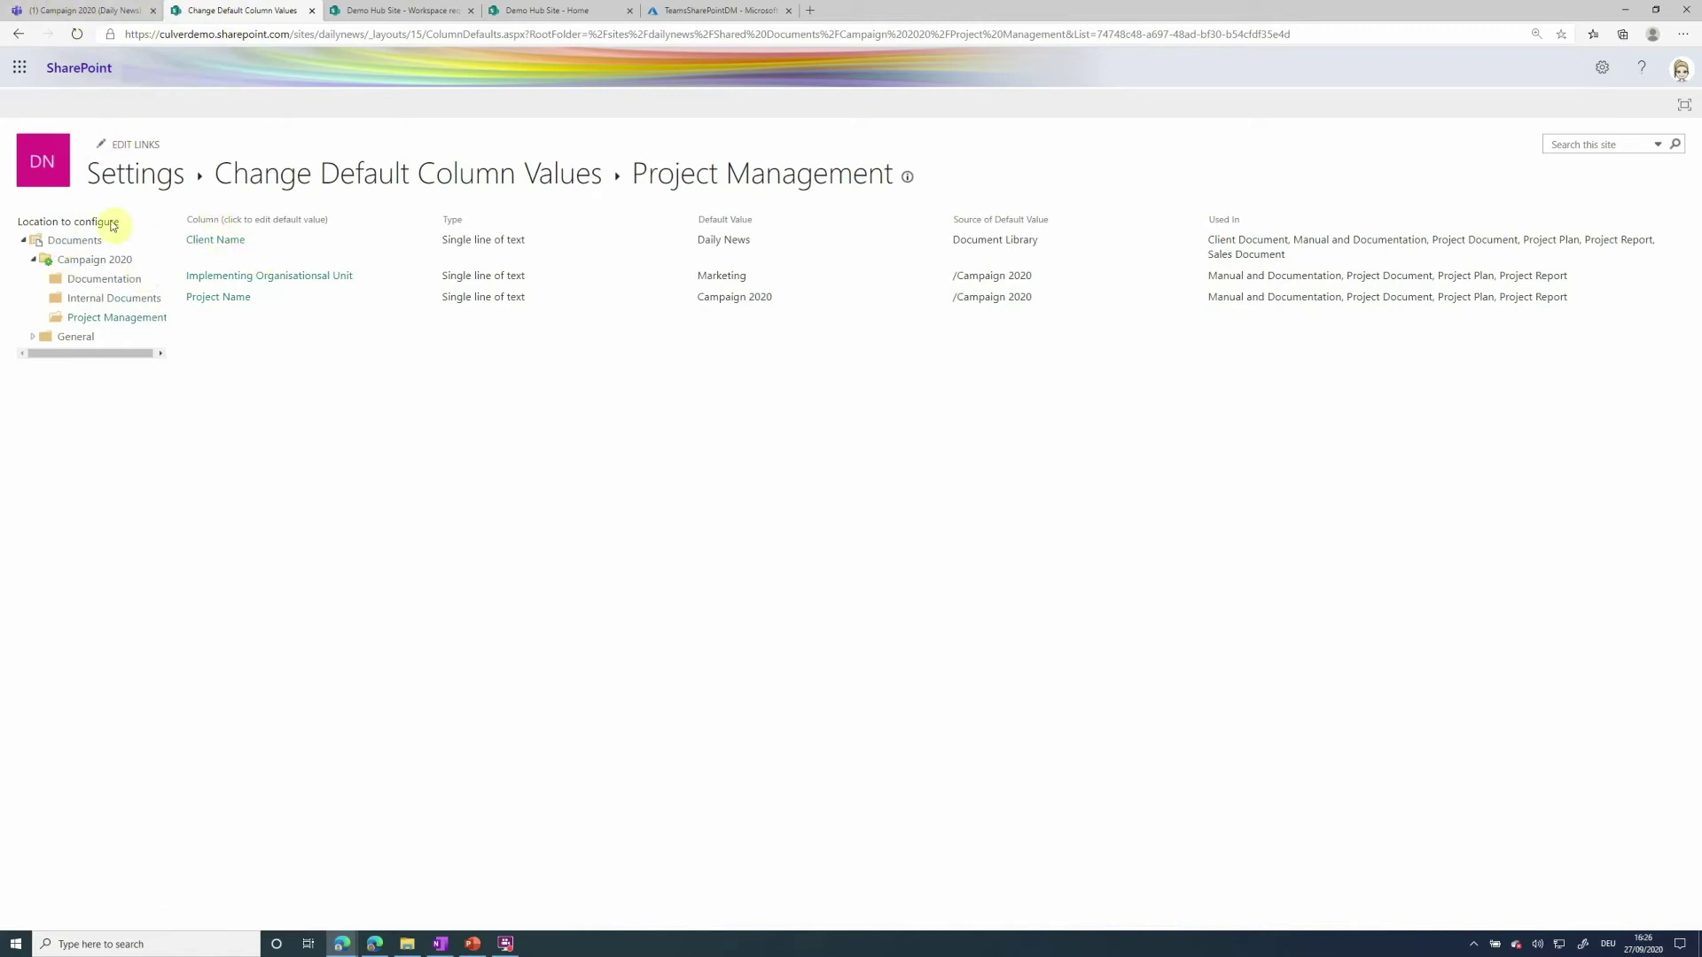
pyautogui.click(137, 175)
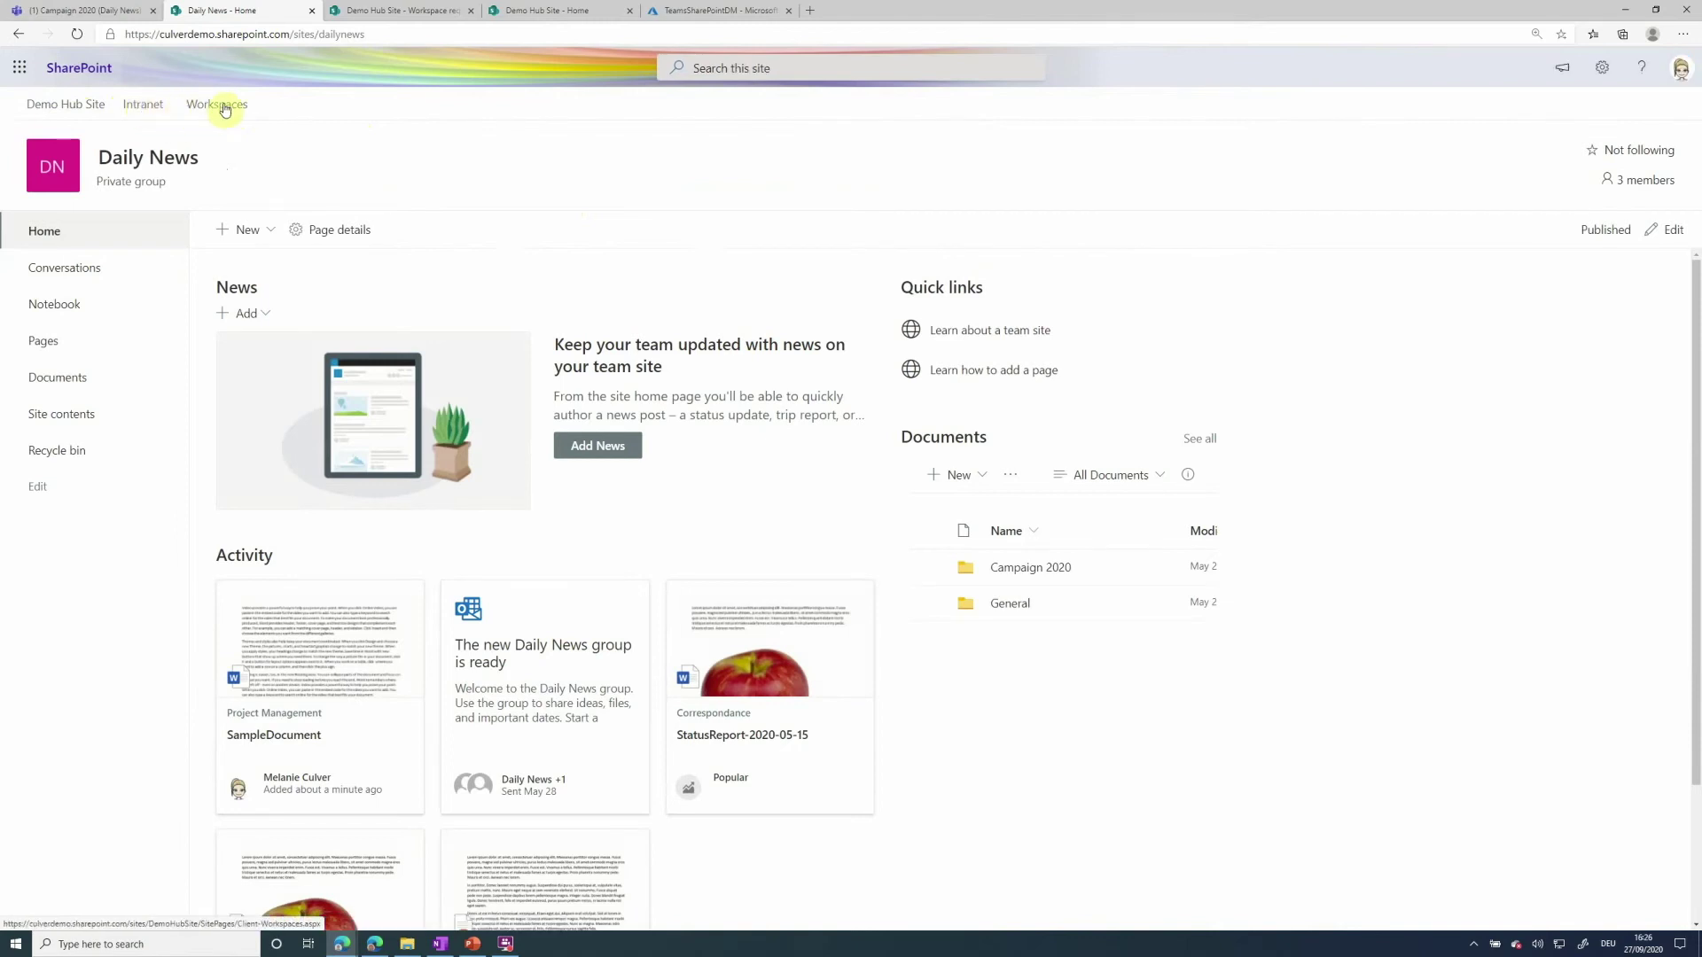
pyautogui.click(223, 107)
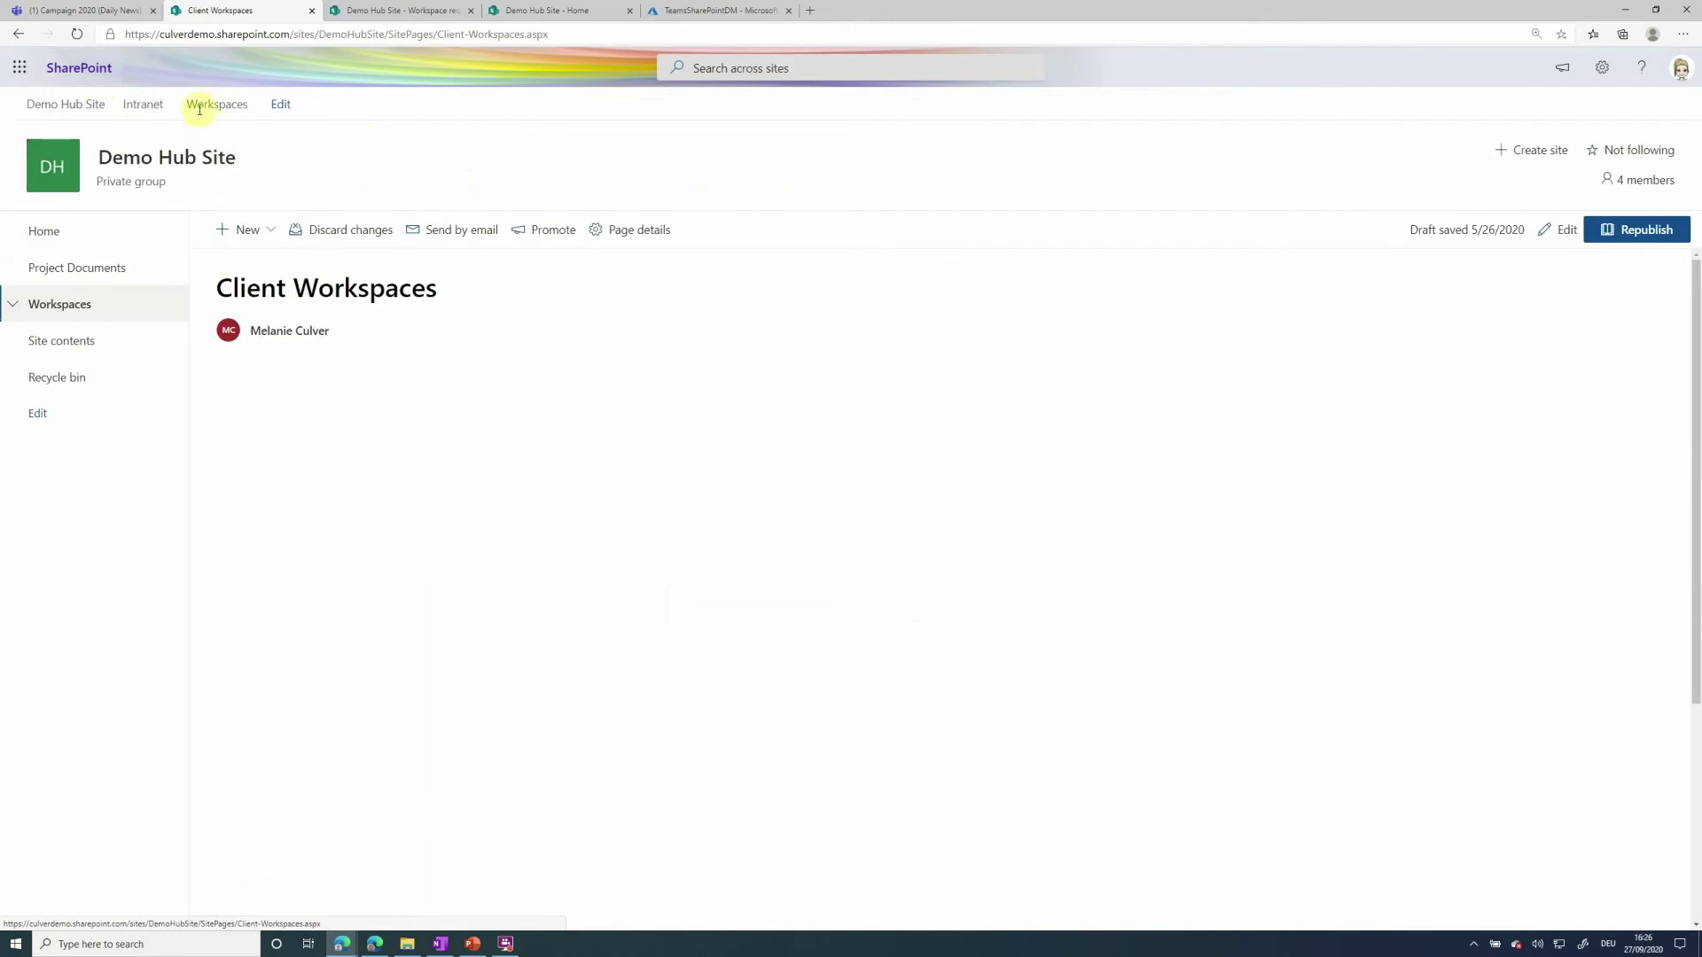
pyautogui.scroll(-7, 625, 620)
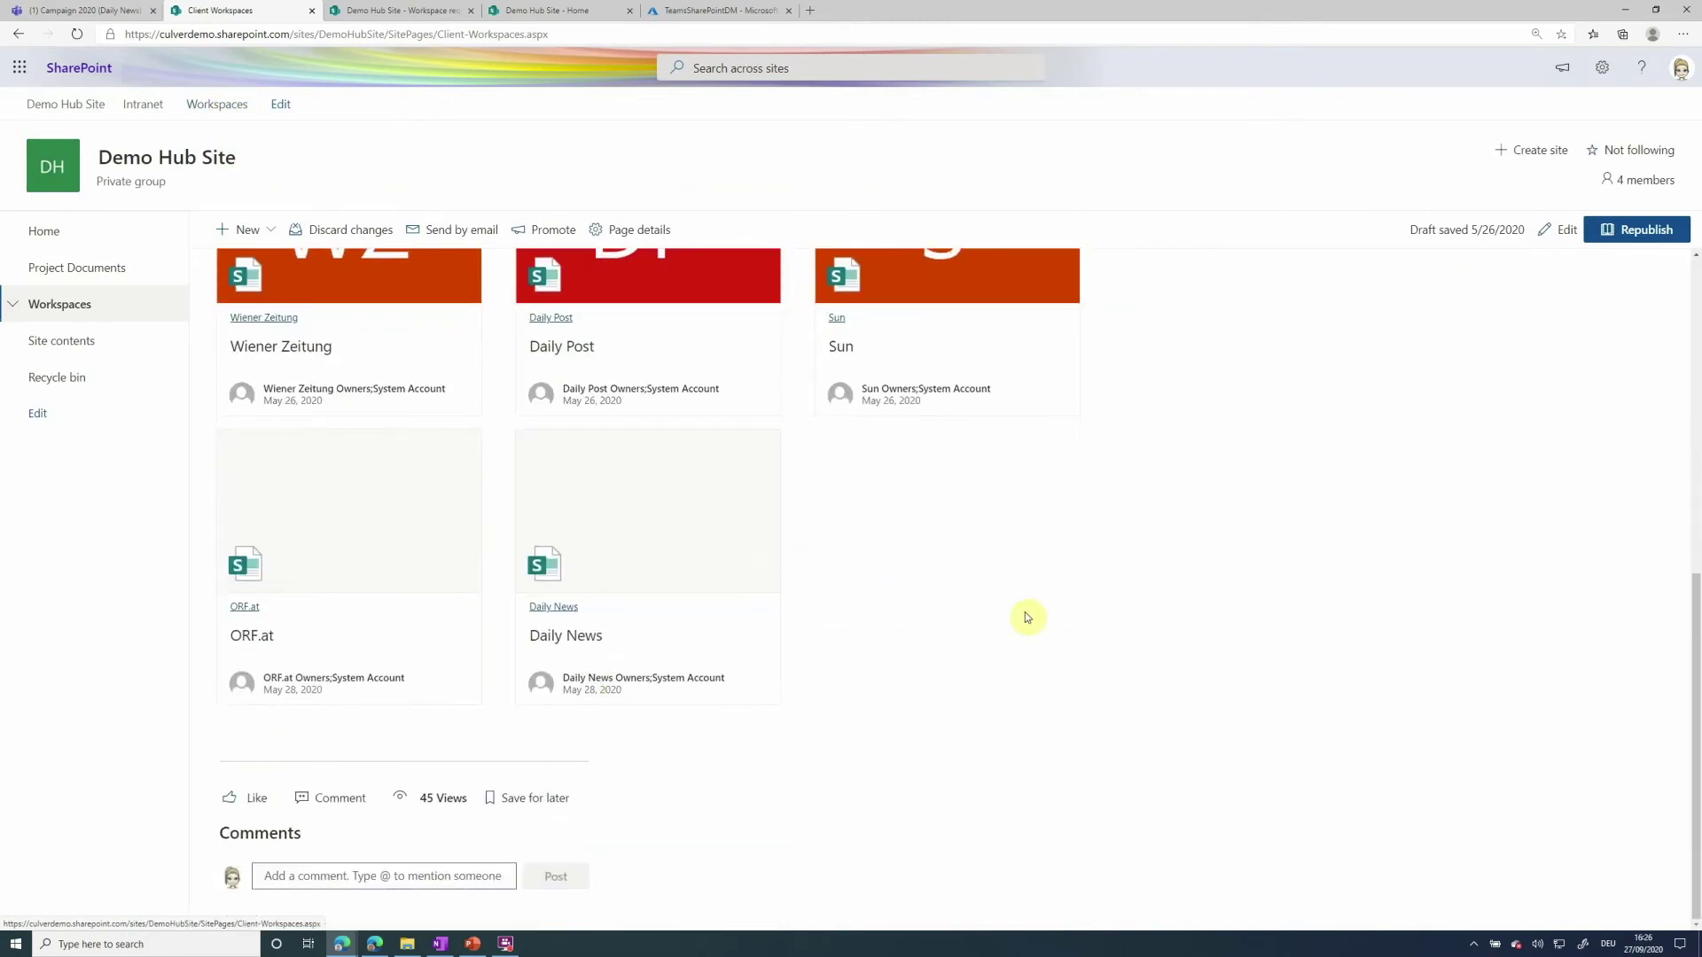
pyautogui.scroll(7, 1021, 619)
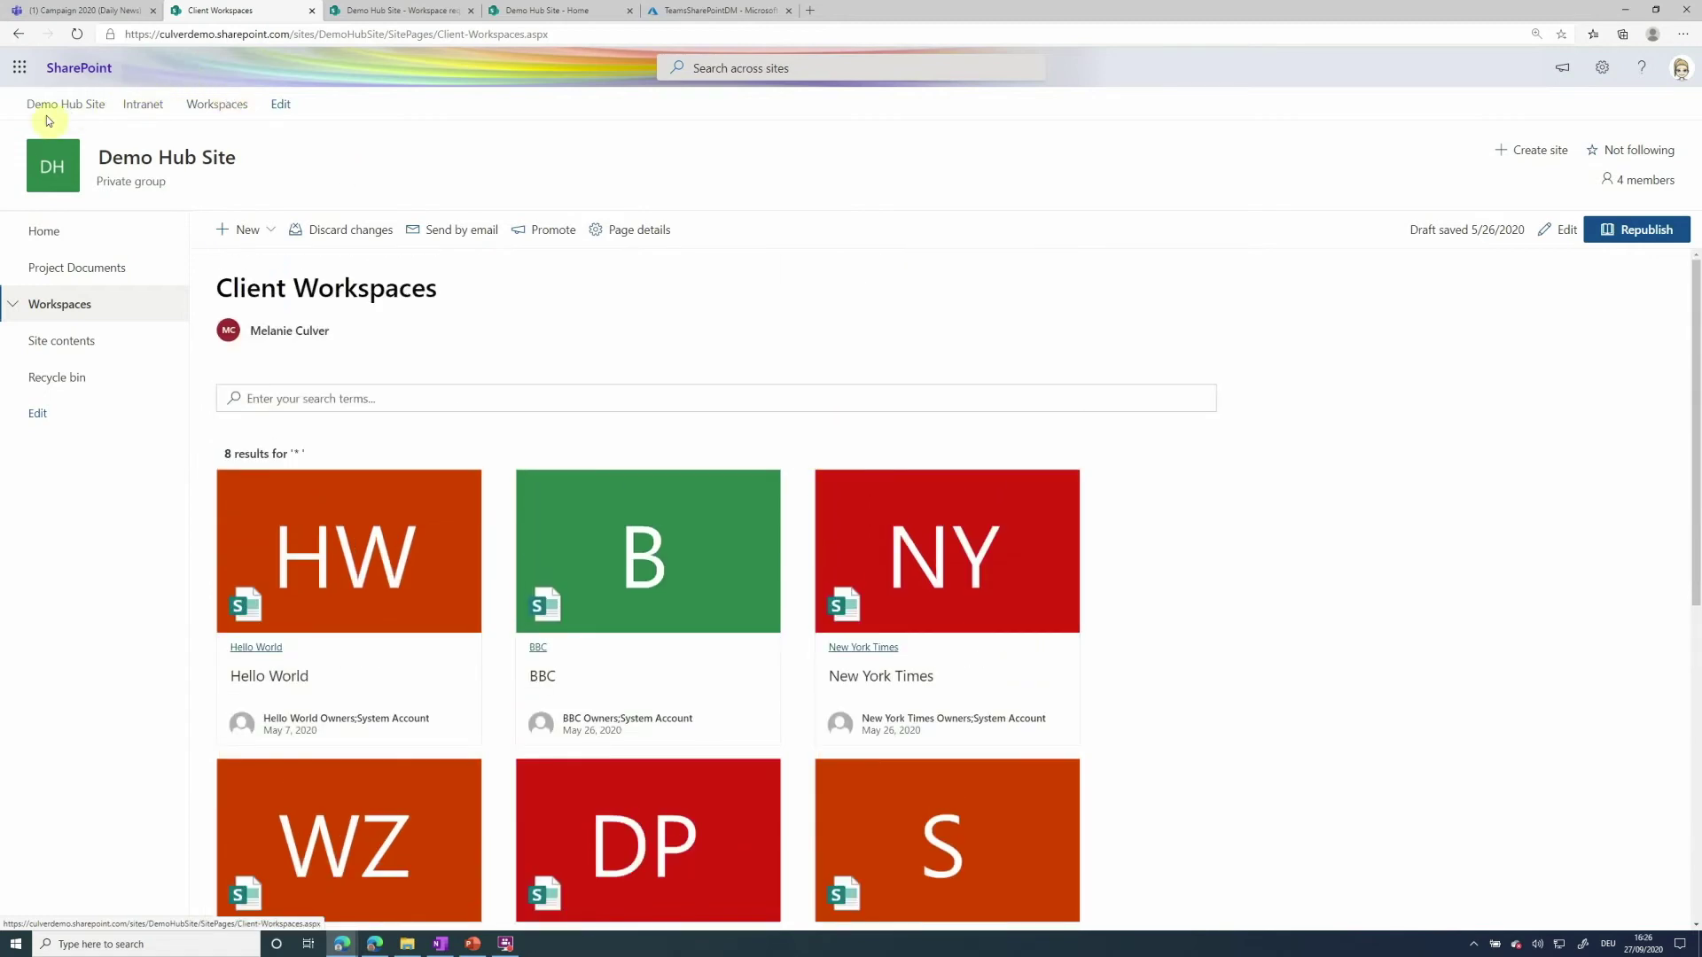
pyautogui.click(544, 677)
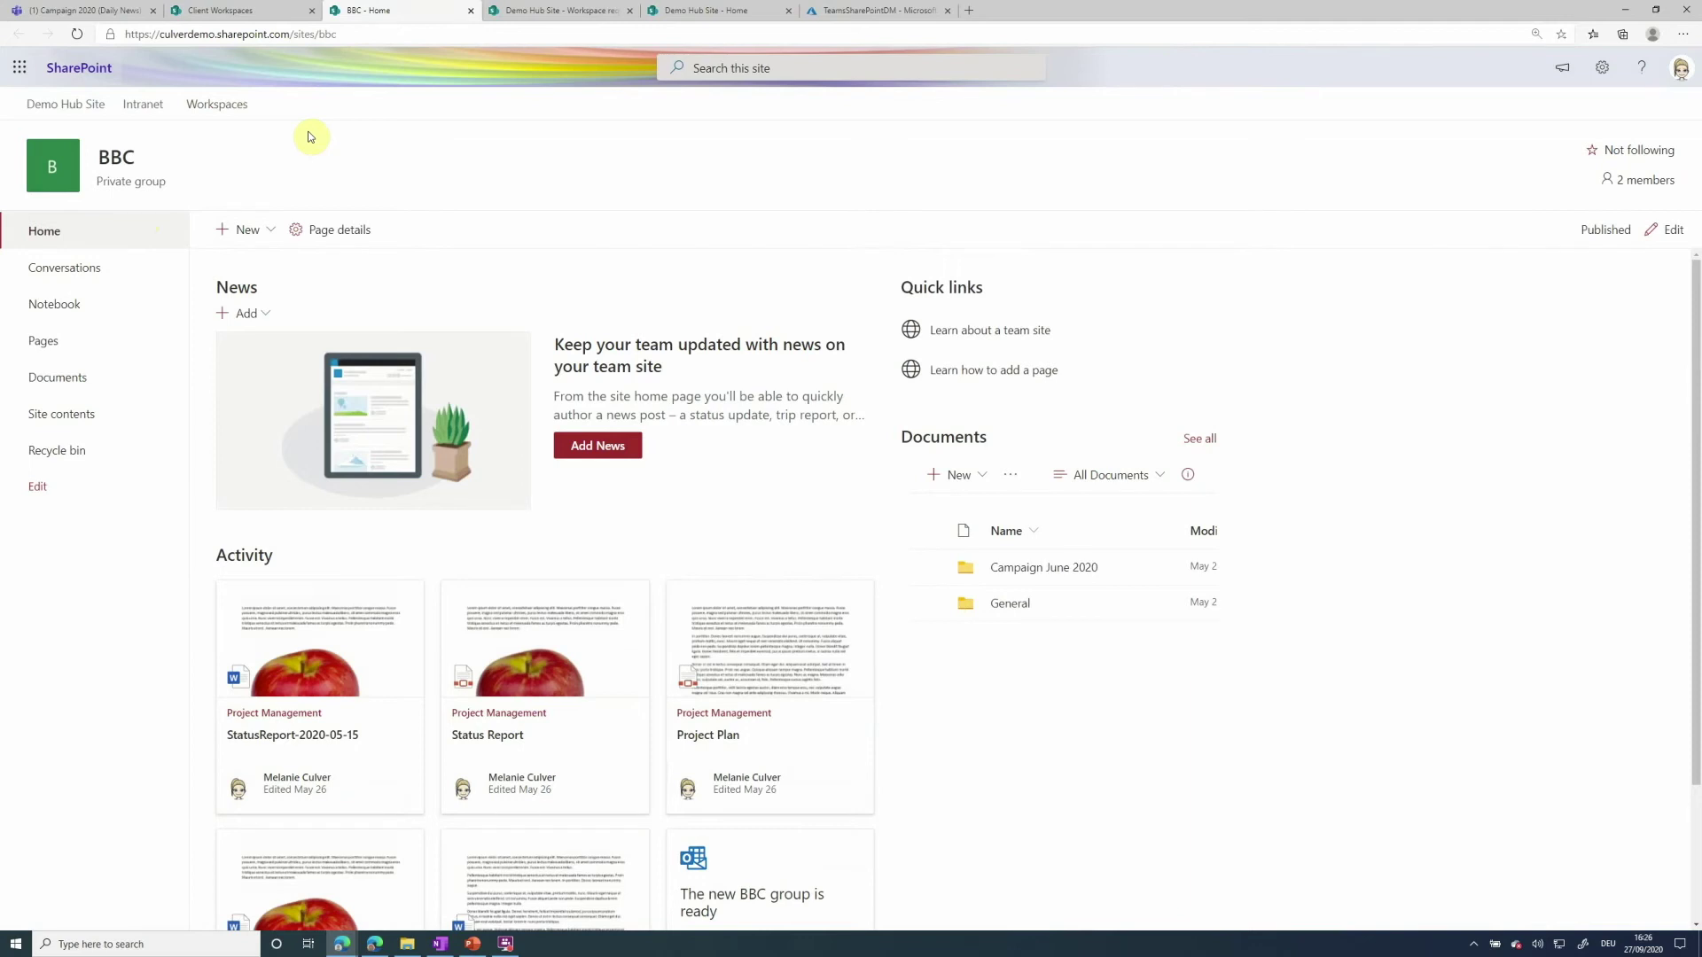
# Switch to the other account's Teams window, reload the Client Workspaces page and open the New York Times workspace
pyautogui.click(90, 14)
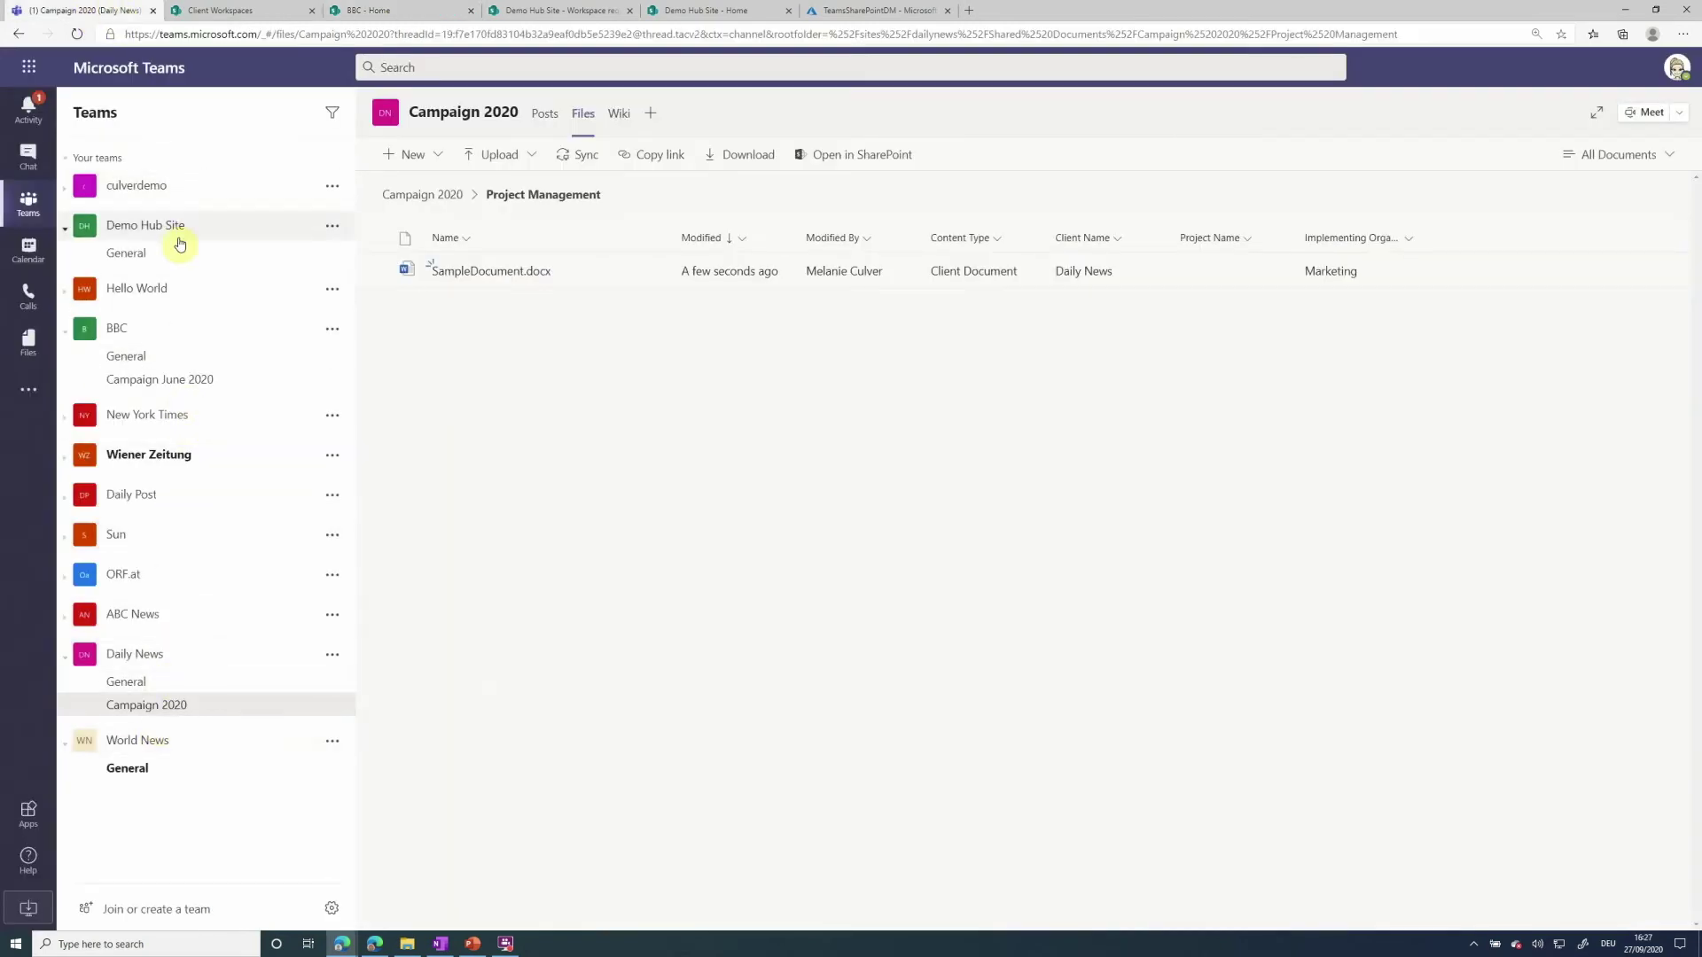
pyautogui.click(374, 943)
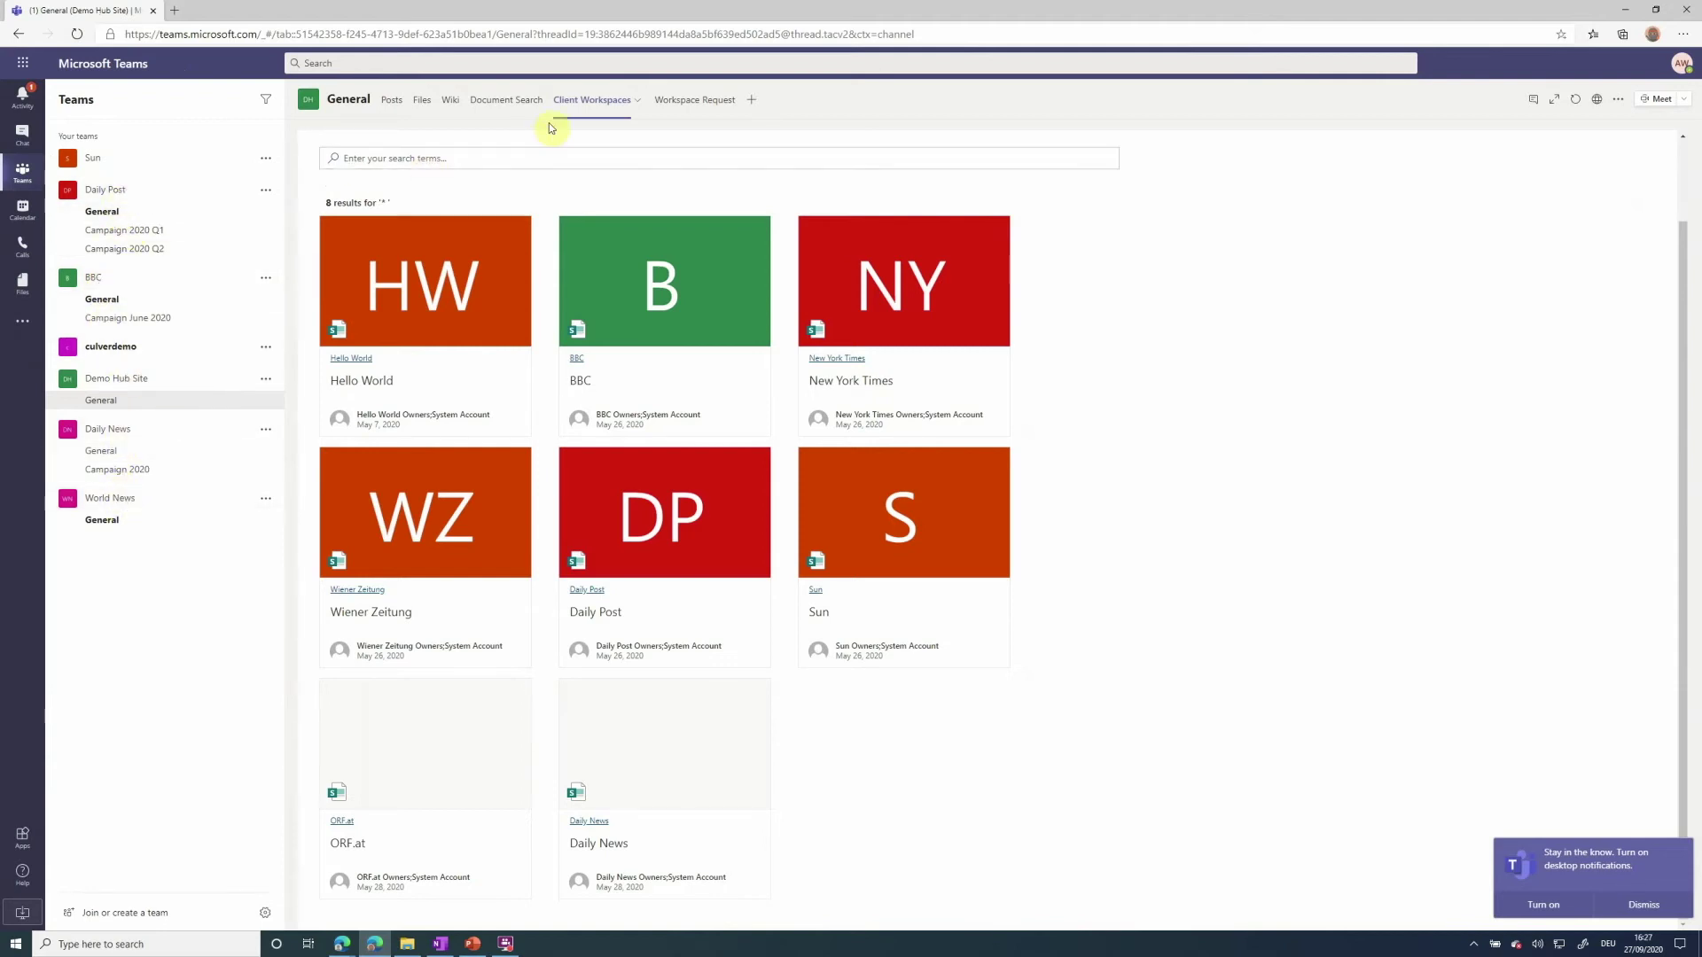
pyautogui.click(1568, 112)
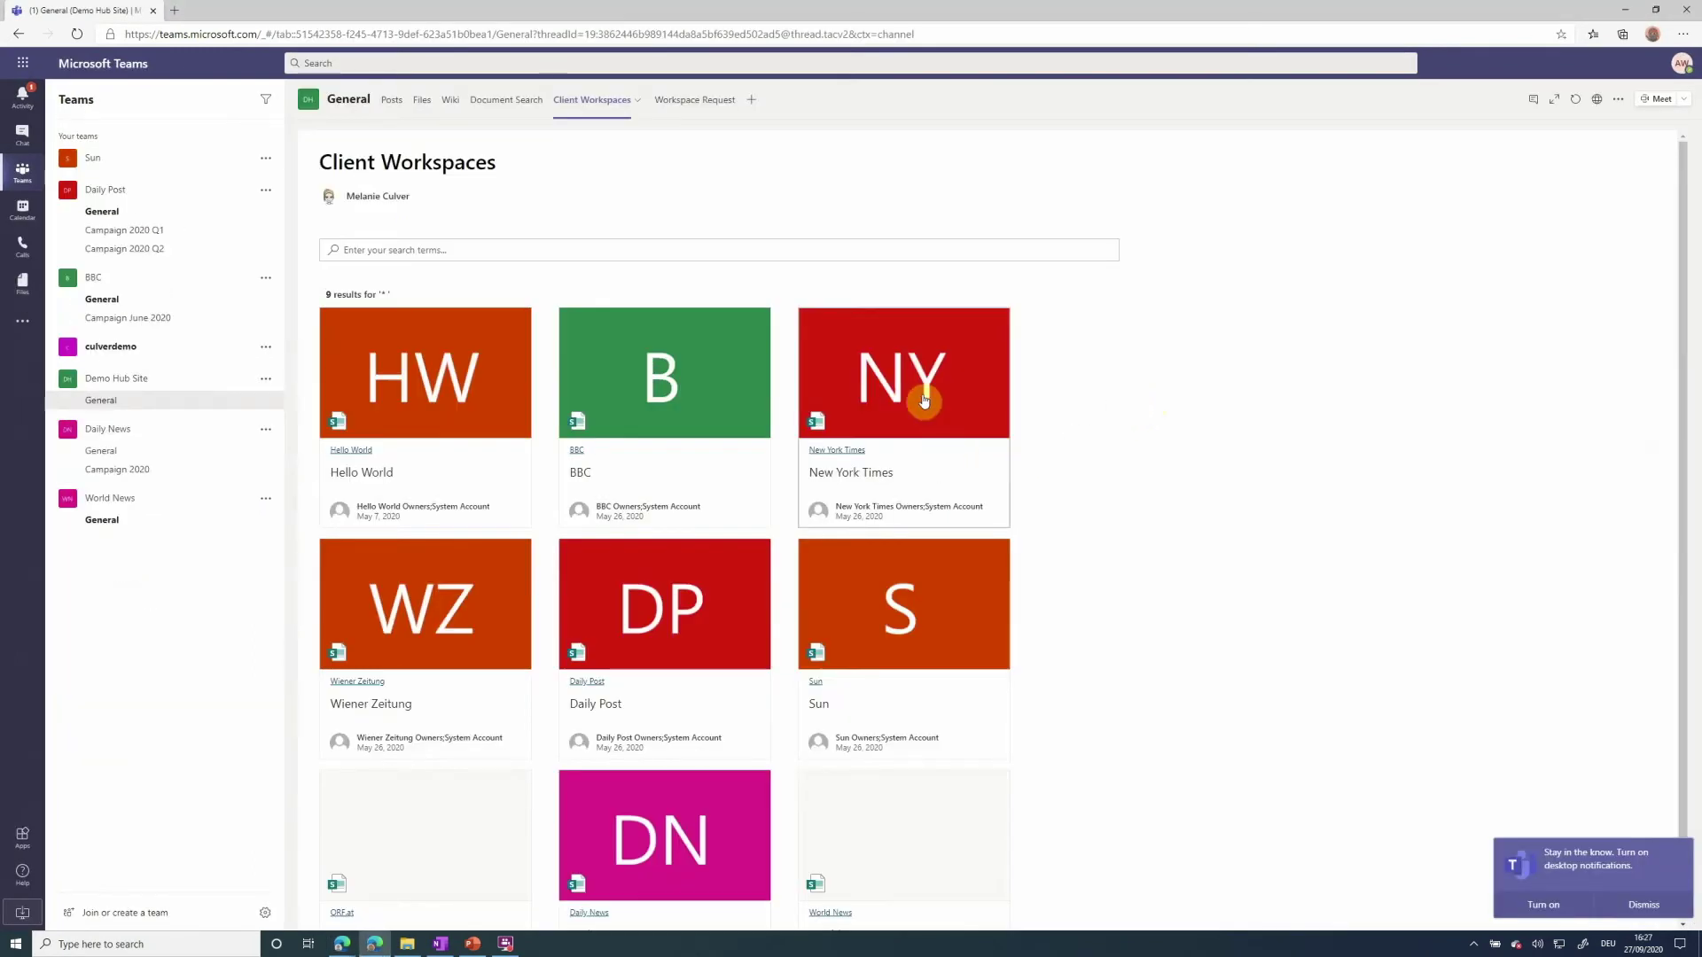
pyautogui.click(923, 401)
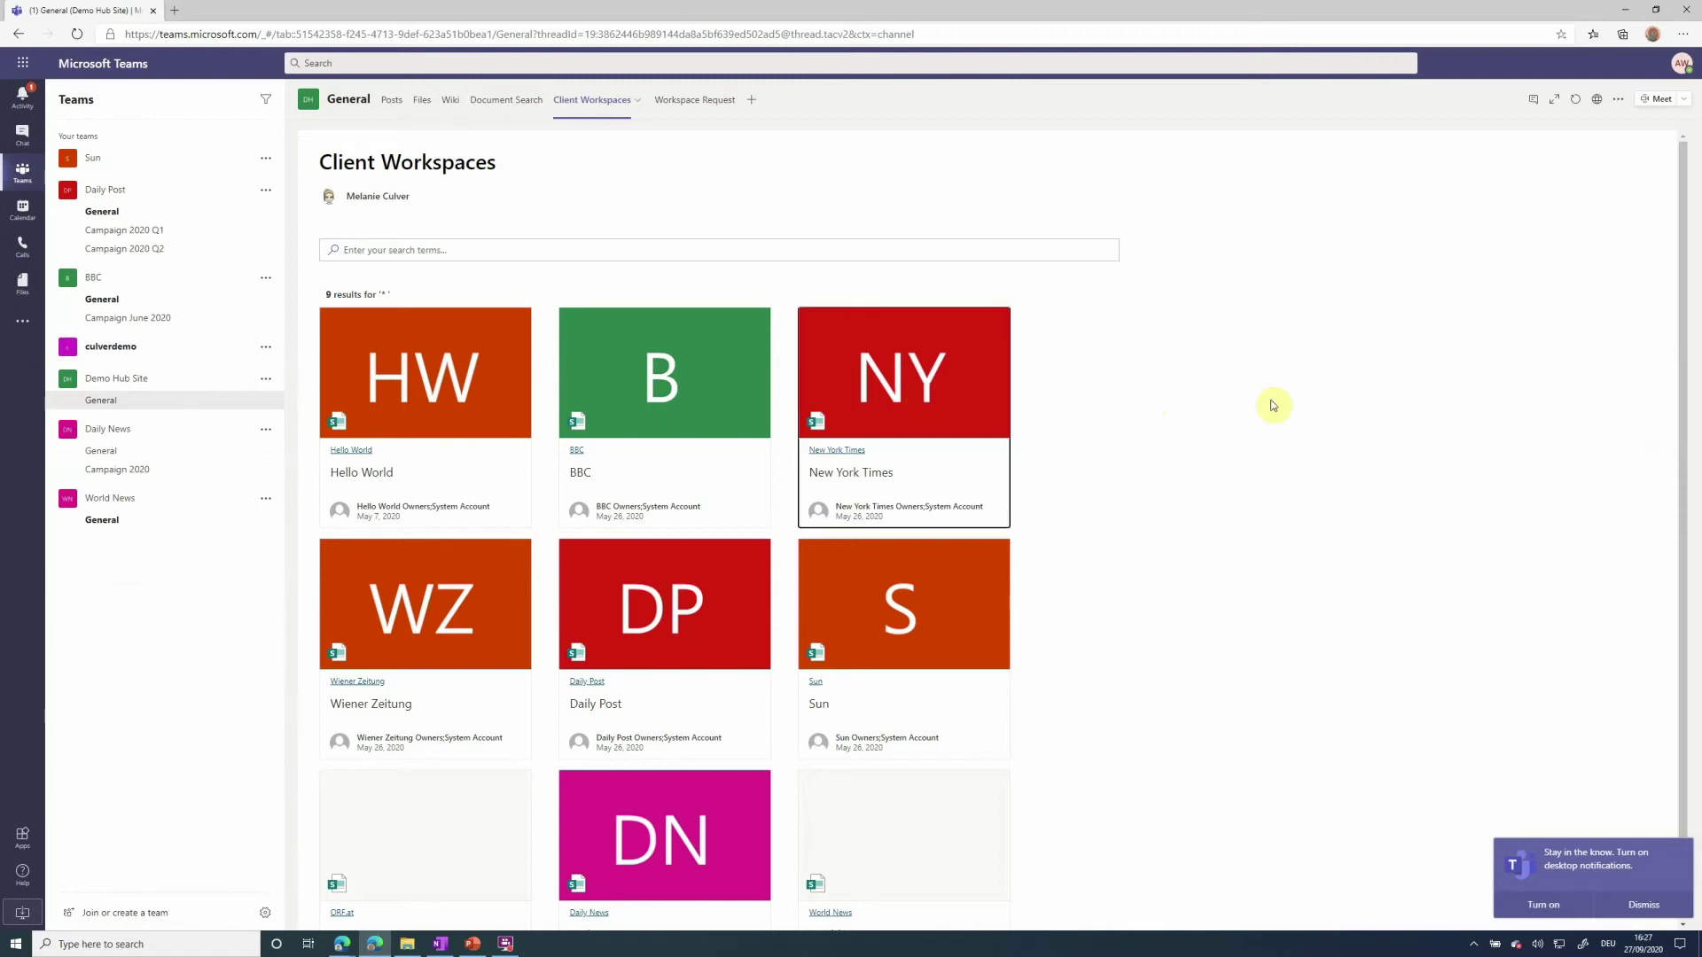
pyautogui.click(848, 451)
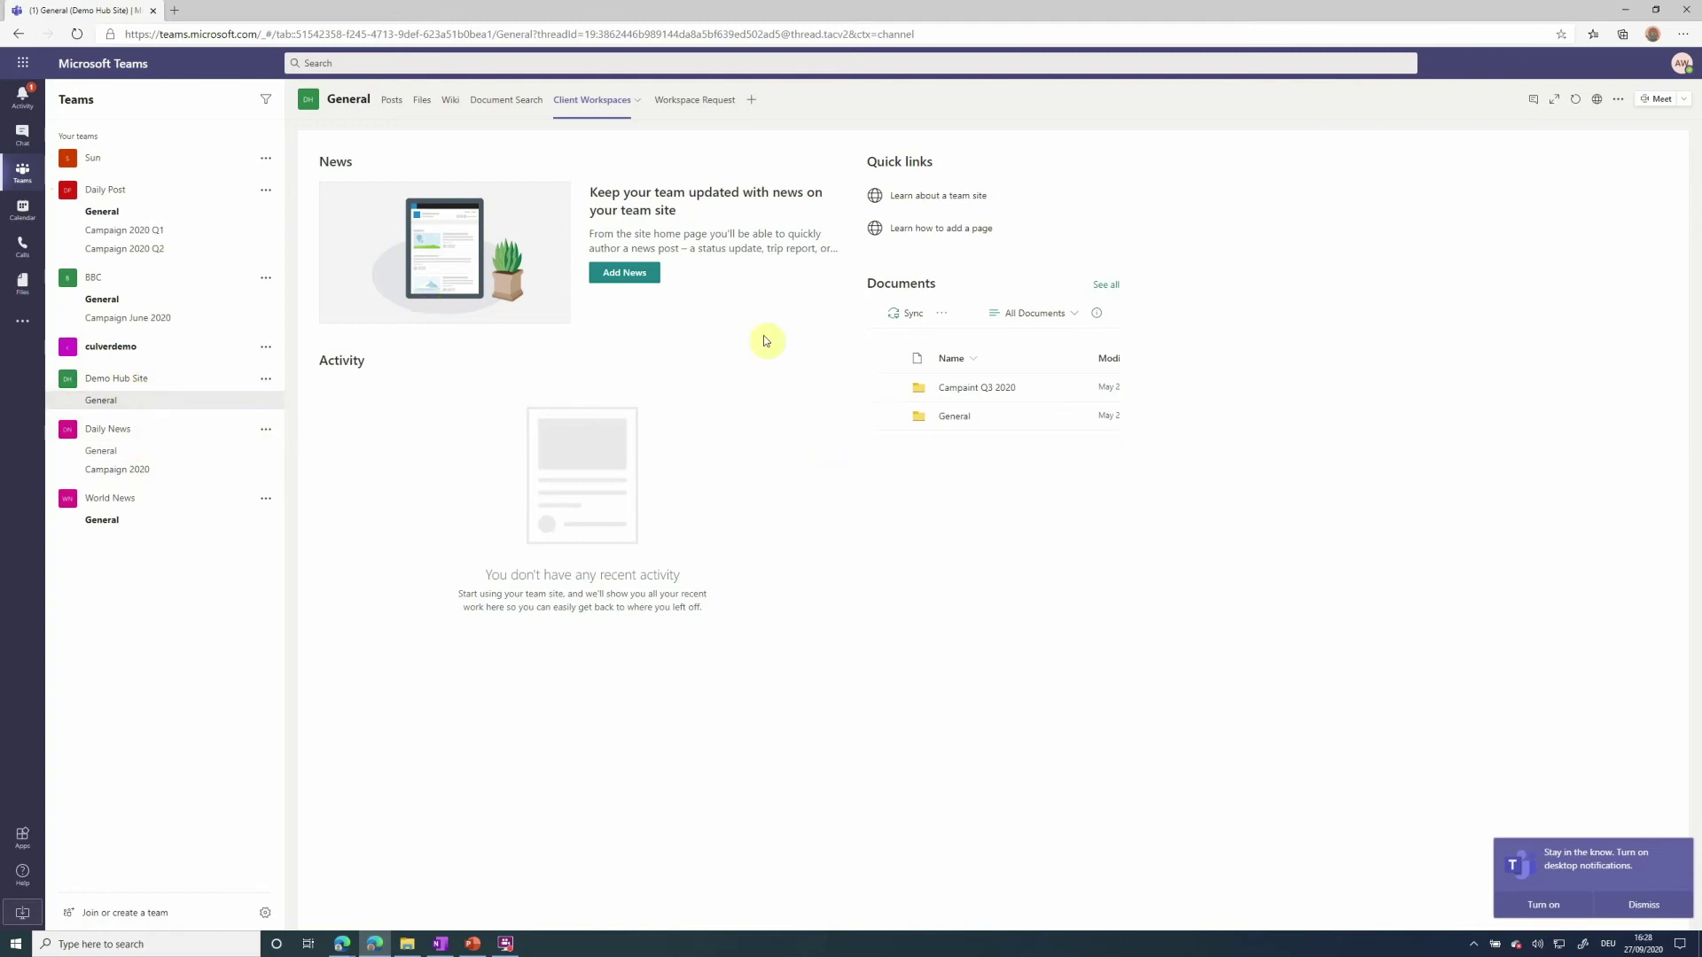
# Filter the Demo Hub Site's document search by client New York Times
pyautogui.click(517, 112)
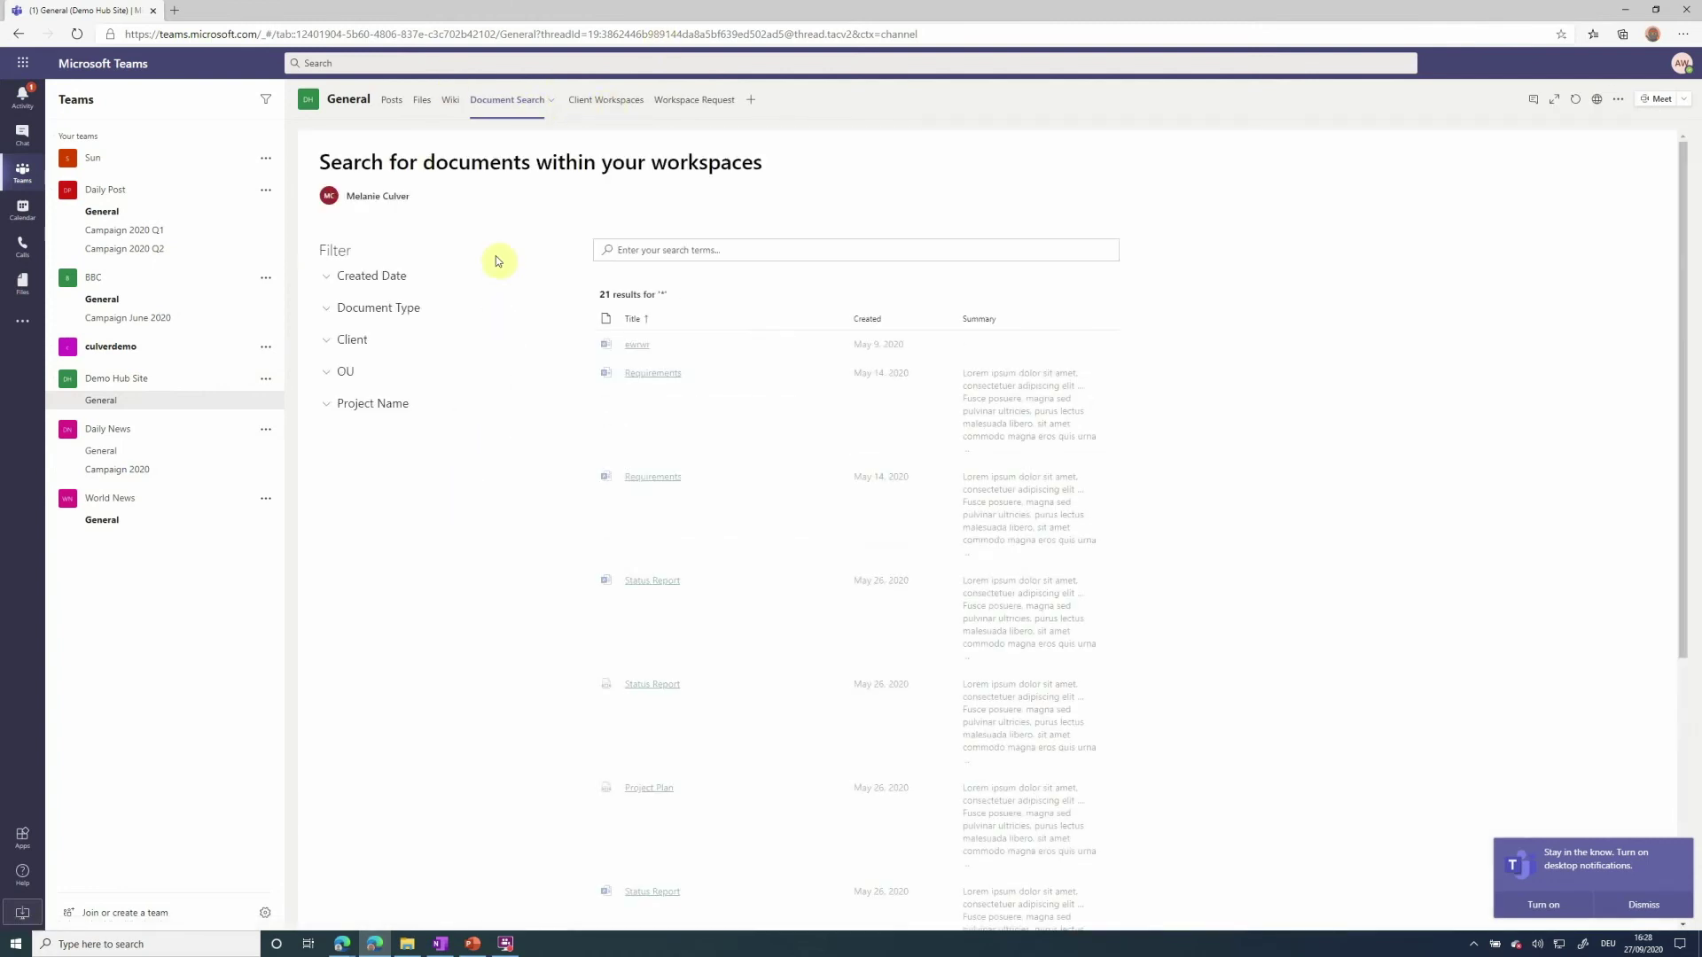
pyautogui.click(326, 351)
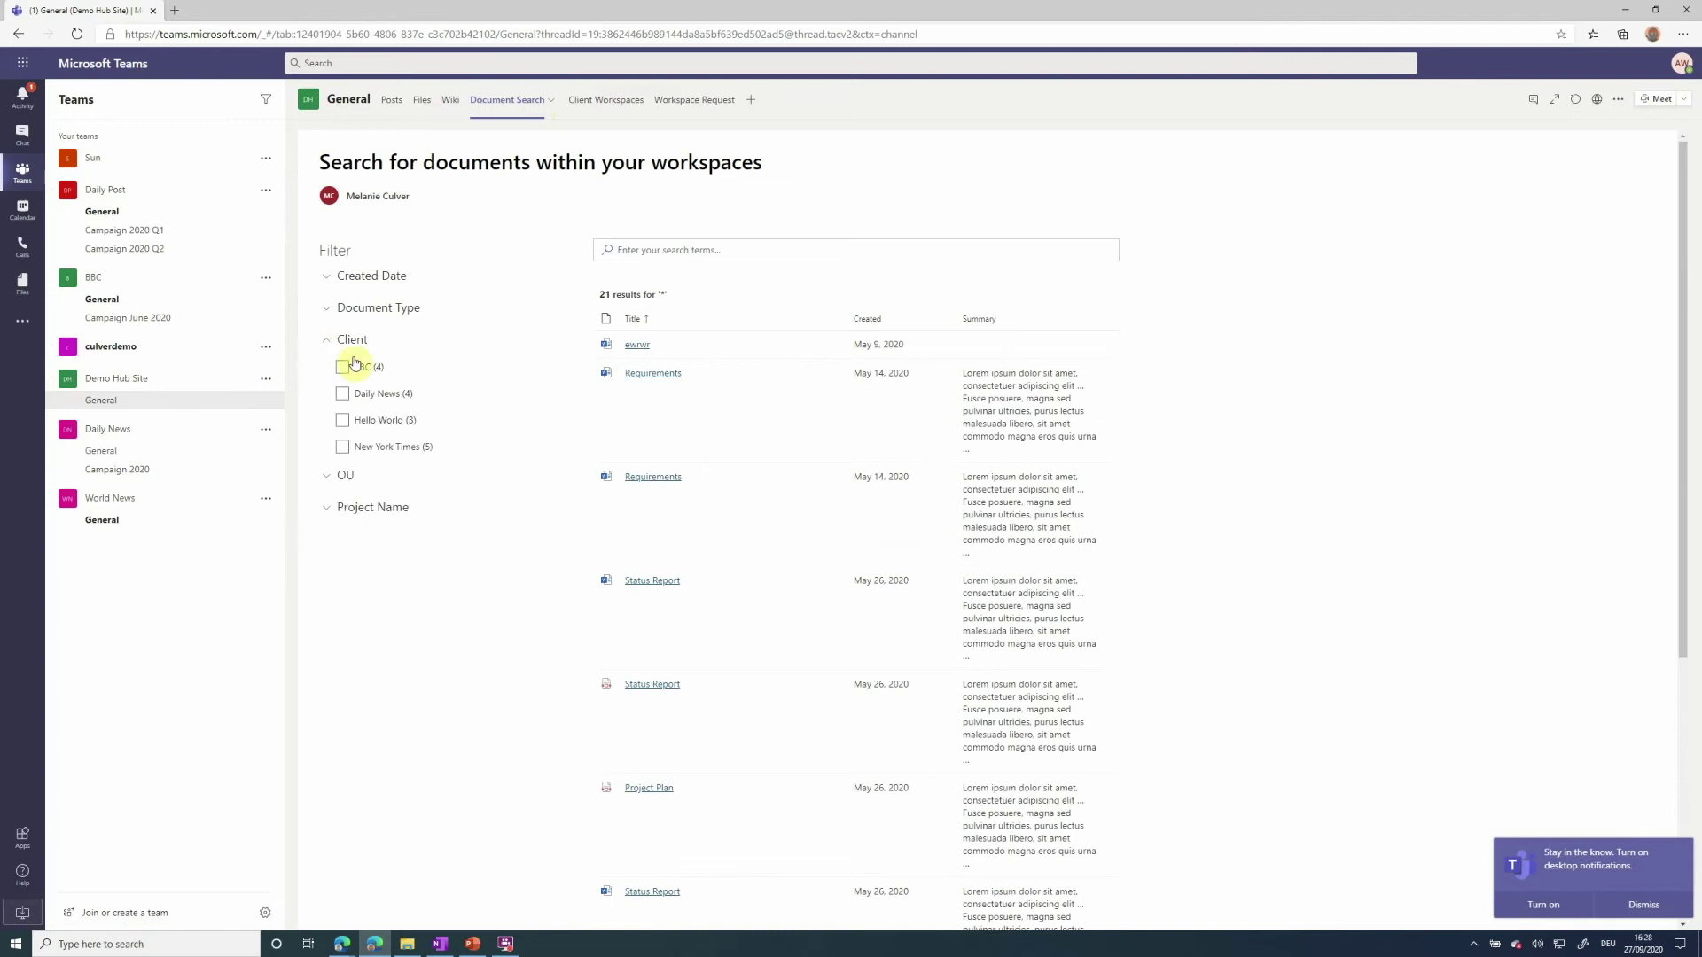
pyautogui.click(342, 447)
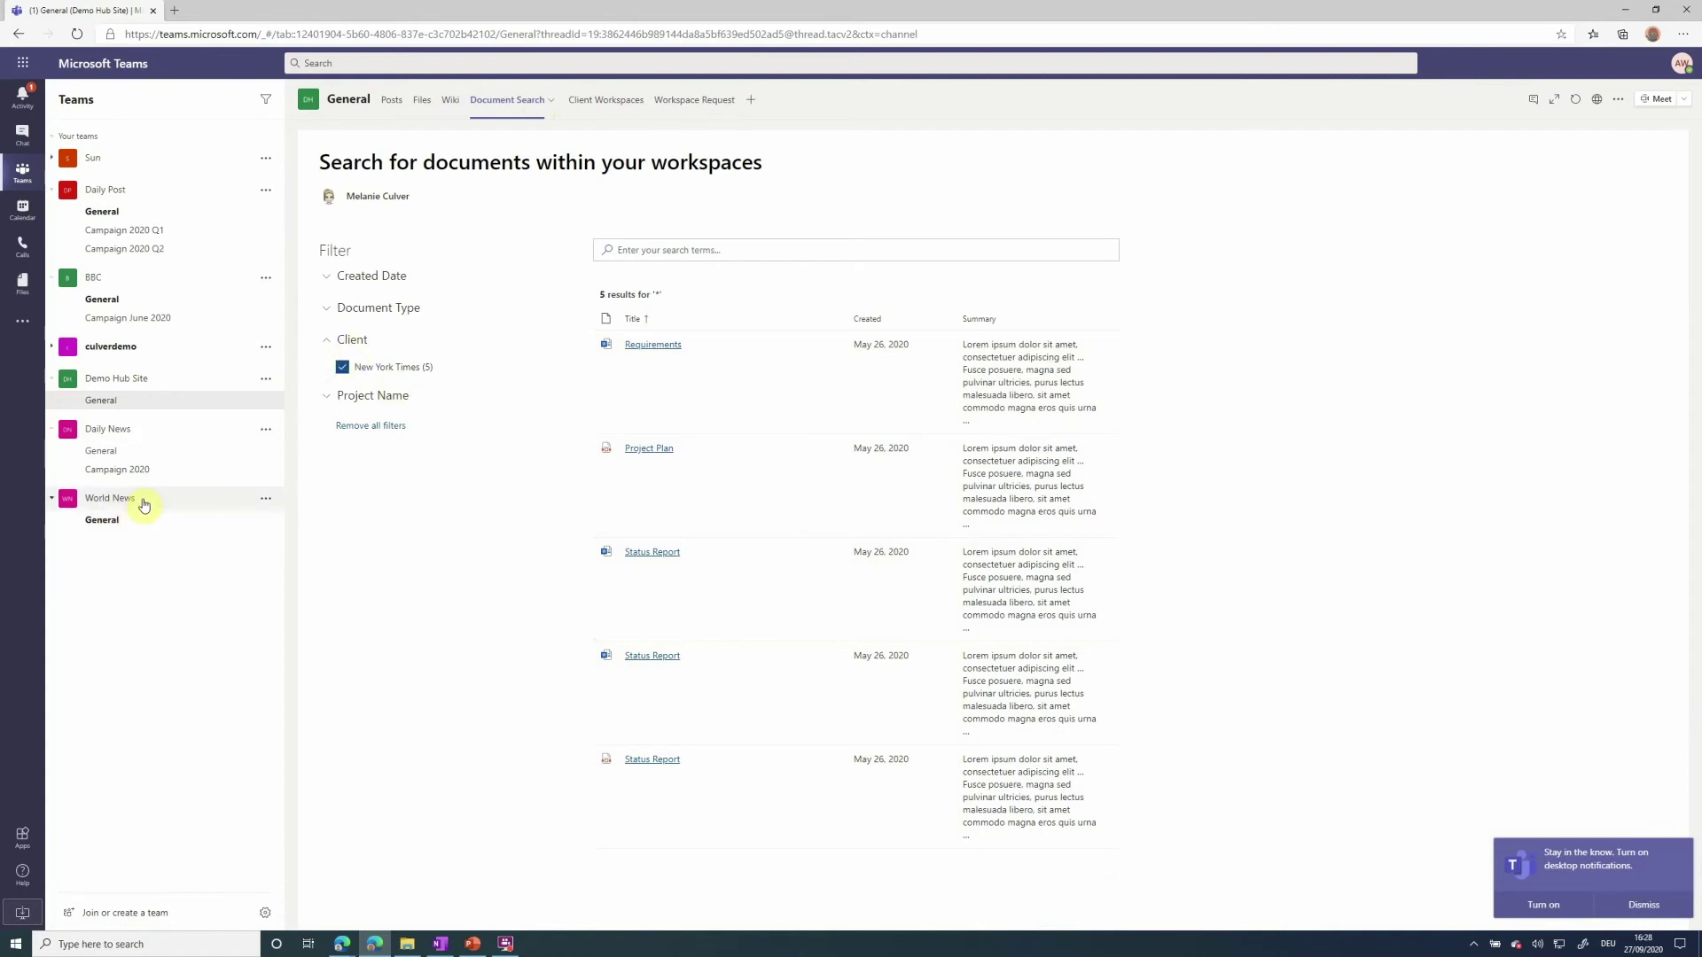
# View the folders in the files of World News's General channel
pyautogui.click(109, 523)
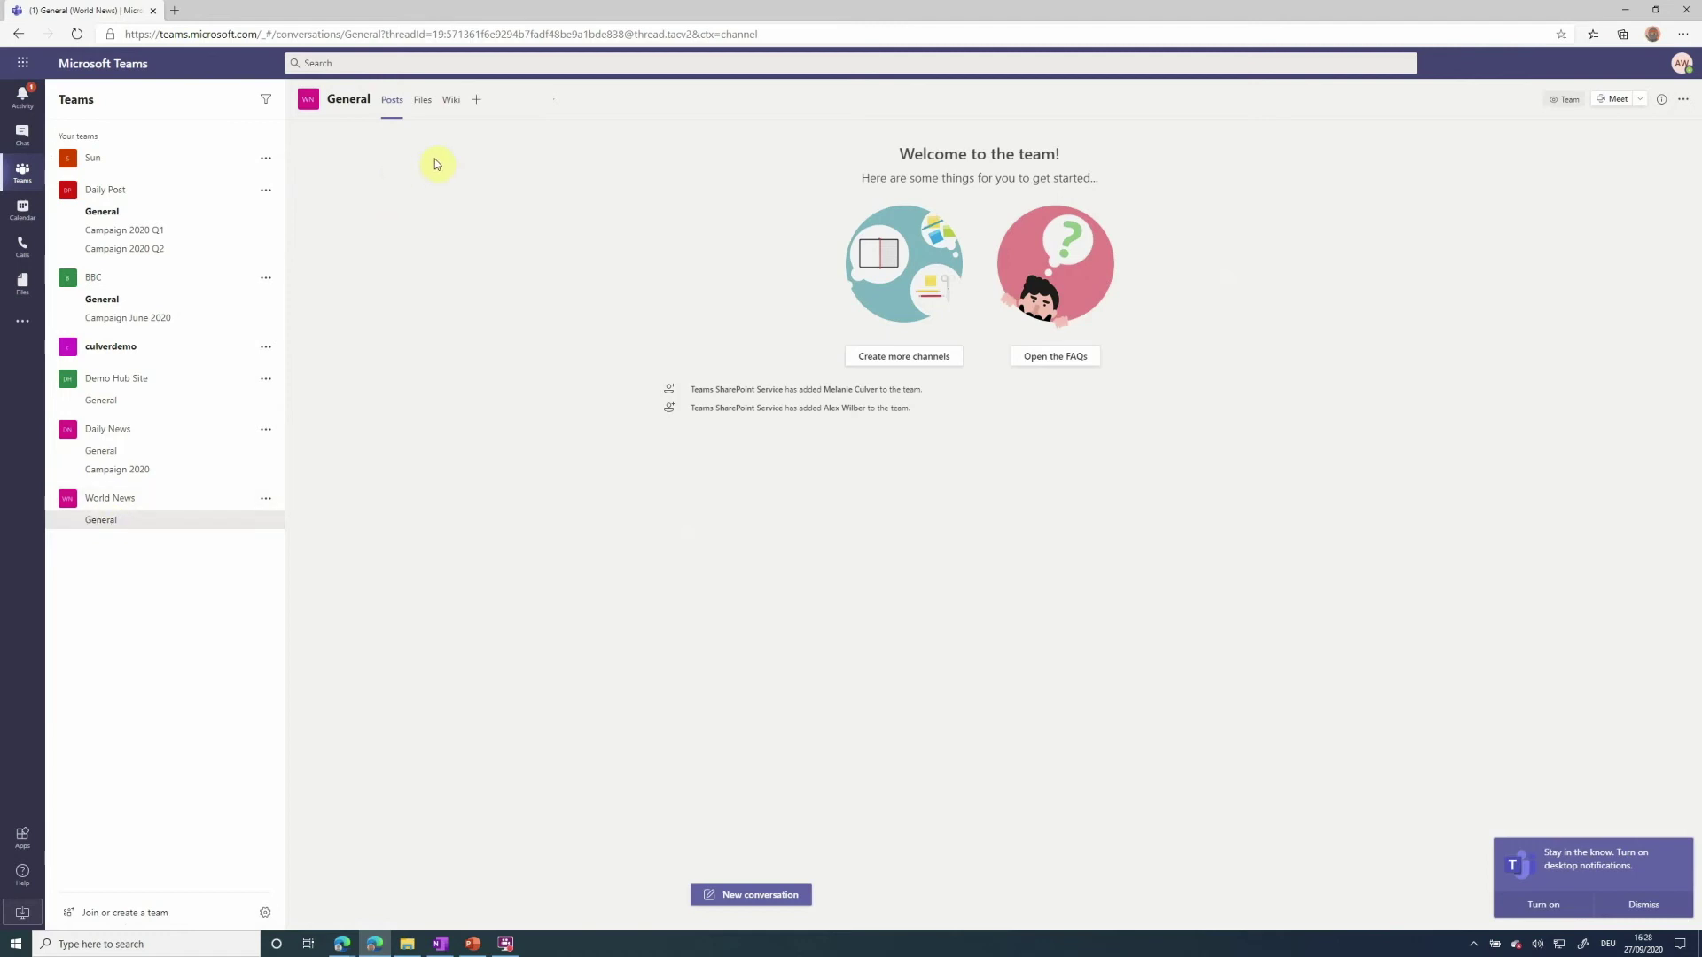
pyautogui.click(431, 108)
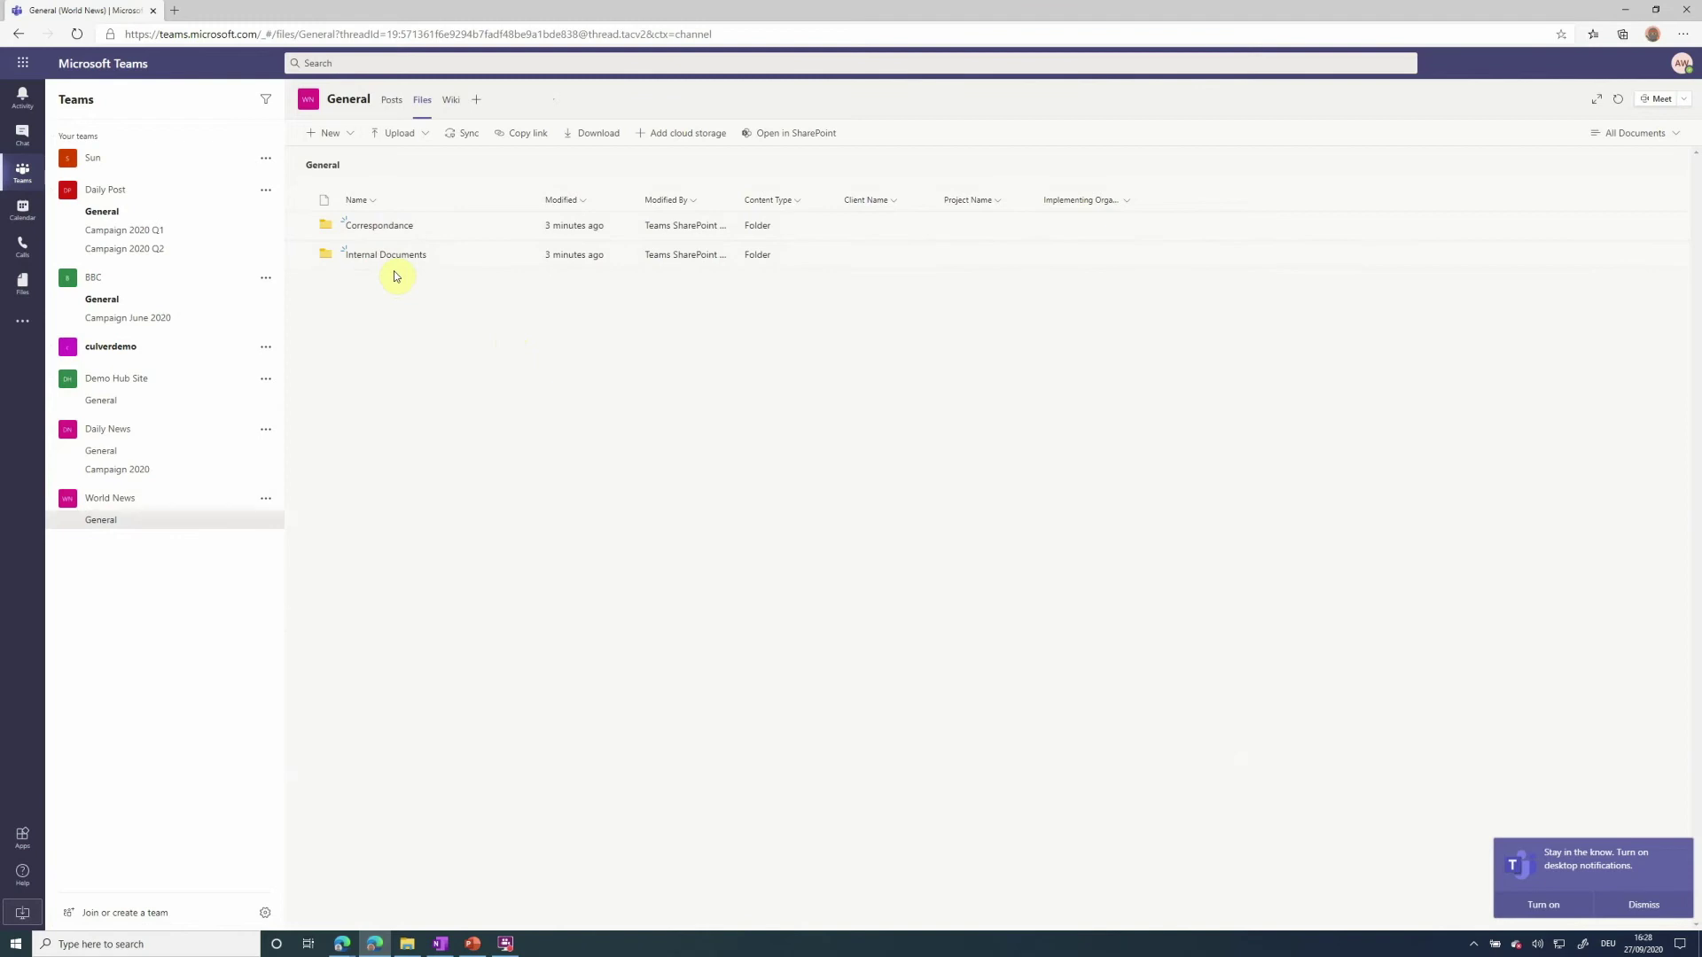
pyautogui.hotkey('alt', 'Tab')
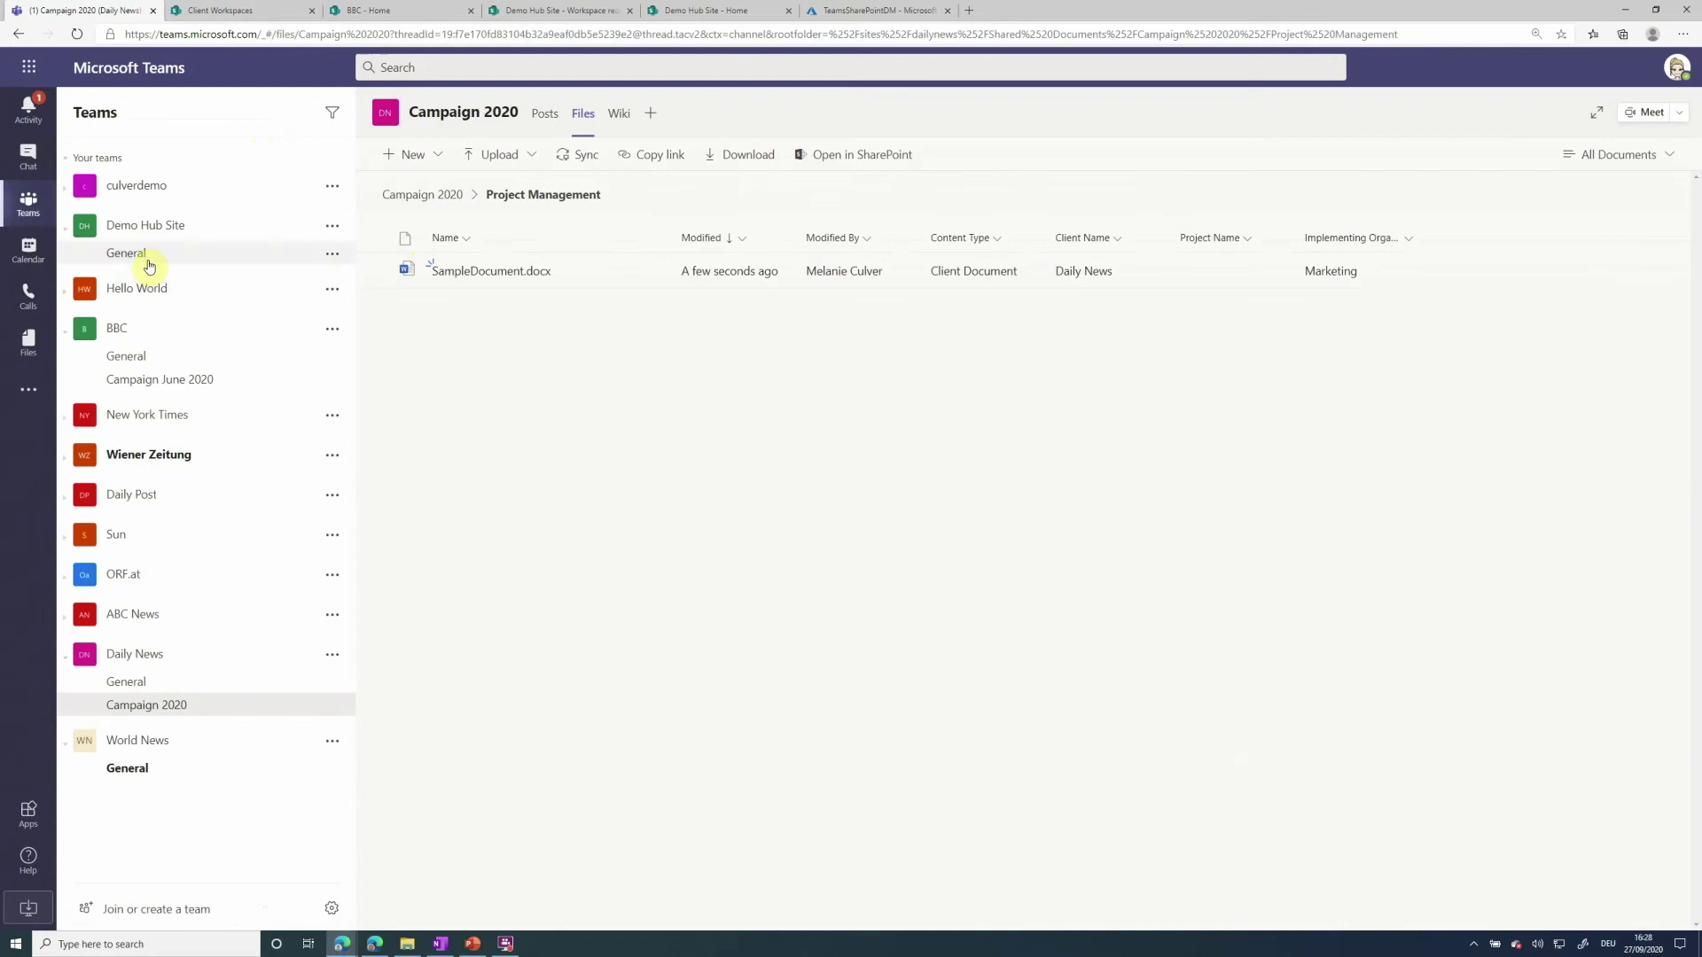
pyautogui.click(129, 254)
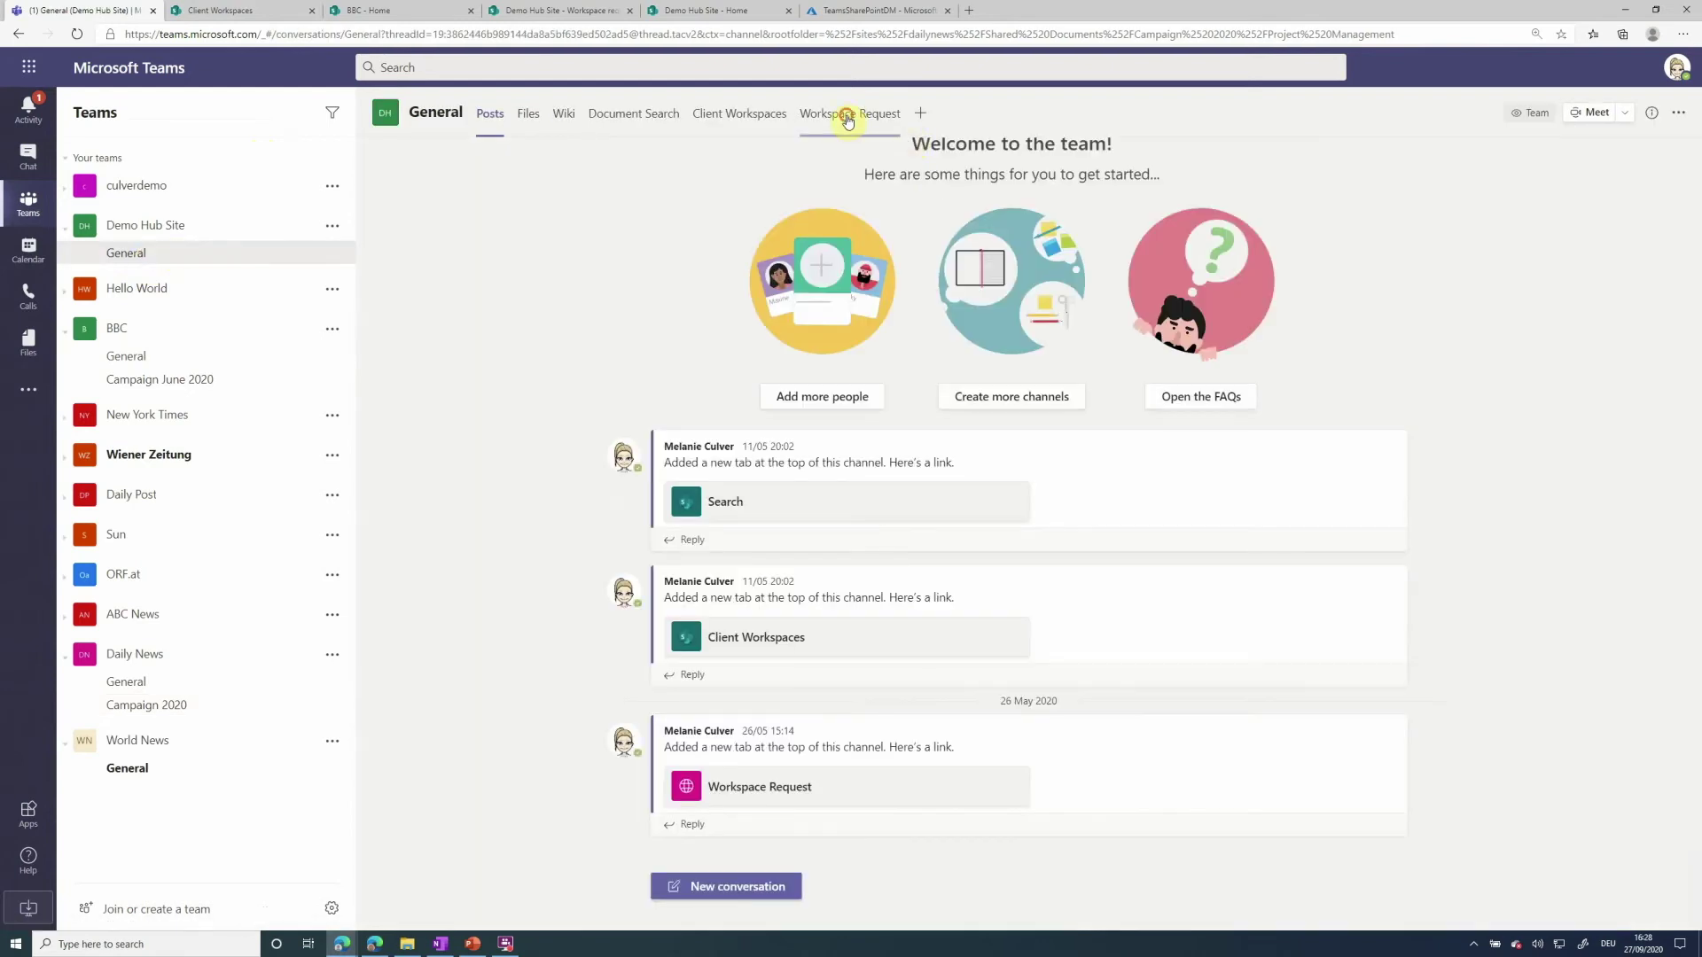
pyautogui.click(848, 115)
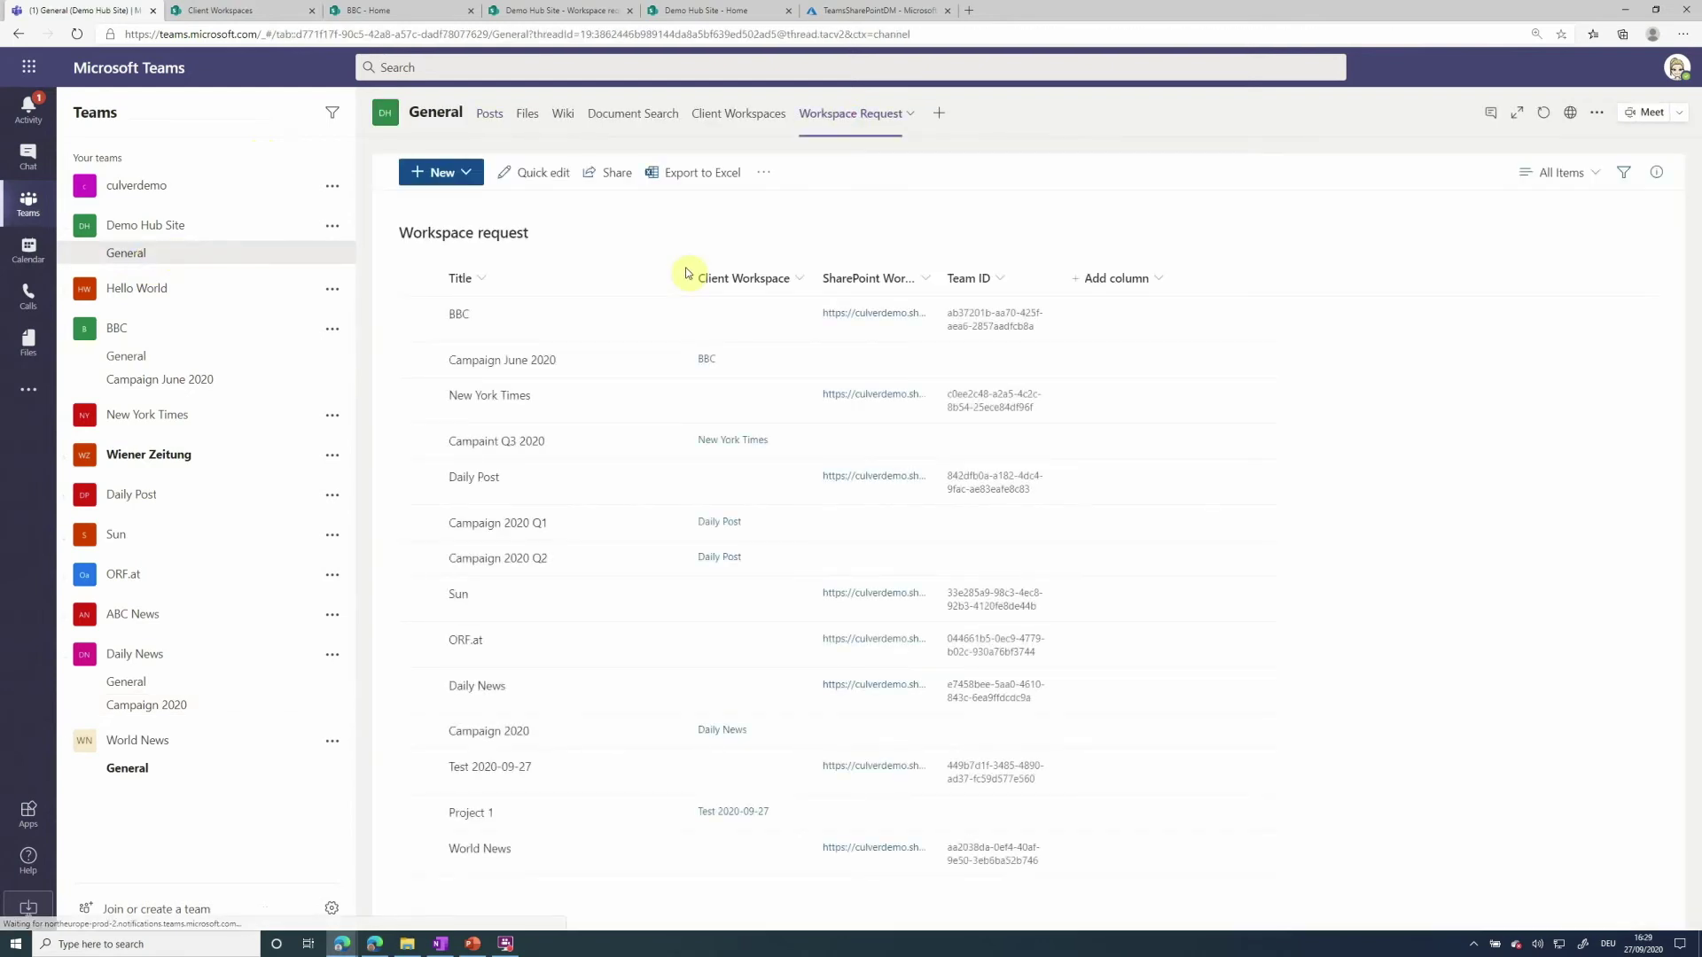
pyautogui.click(470, 180)
pyautogui.click(467, 236)
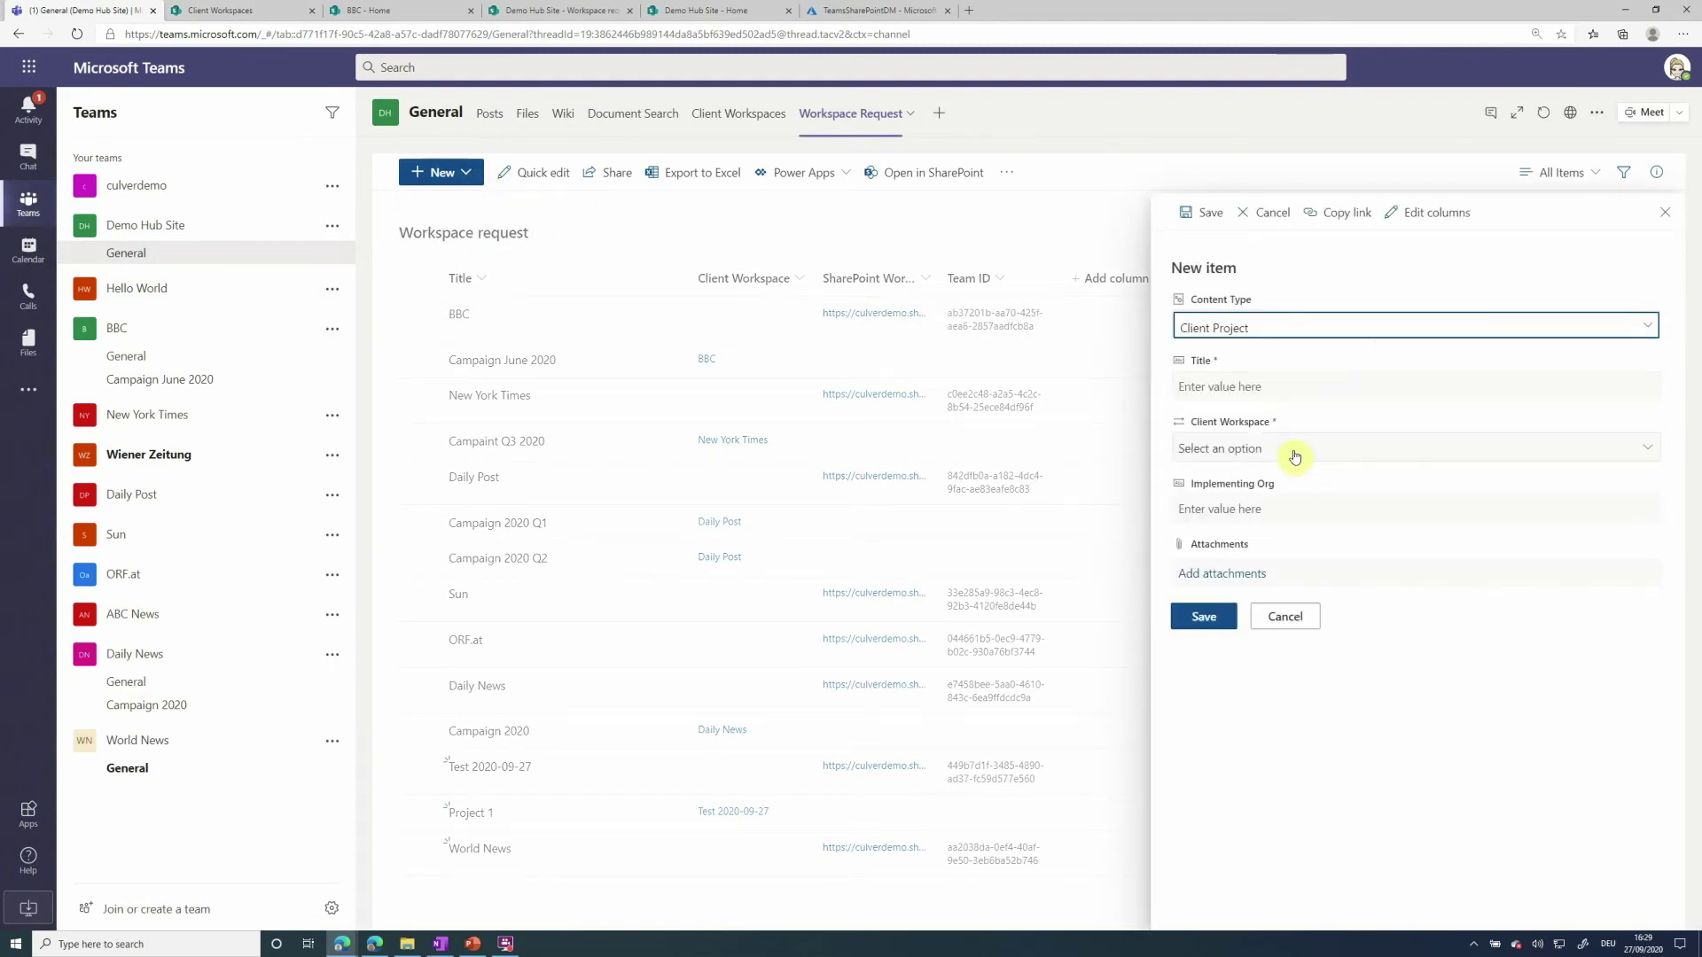
# Save the project request with title Campaign 2021, client workspace World News and implementing organisation Marketing
pyautogui.click(1294, 457)
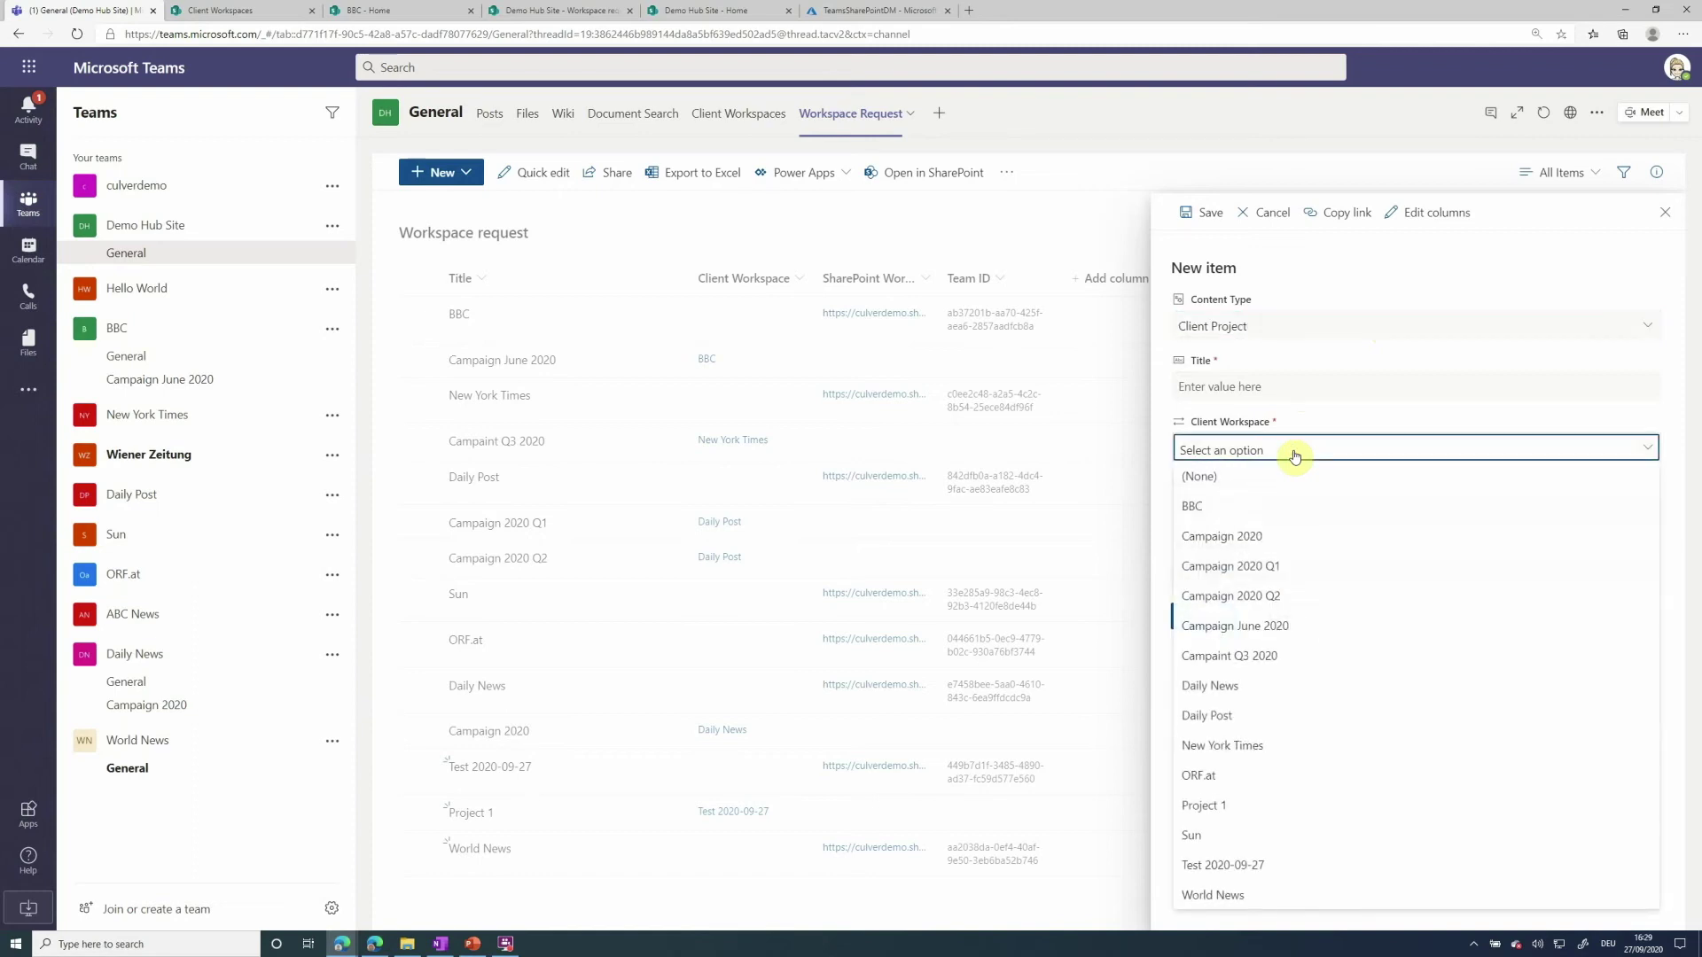
pyautogui.click(1274, 895)
pyautogui.click(1255, 387)
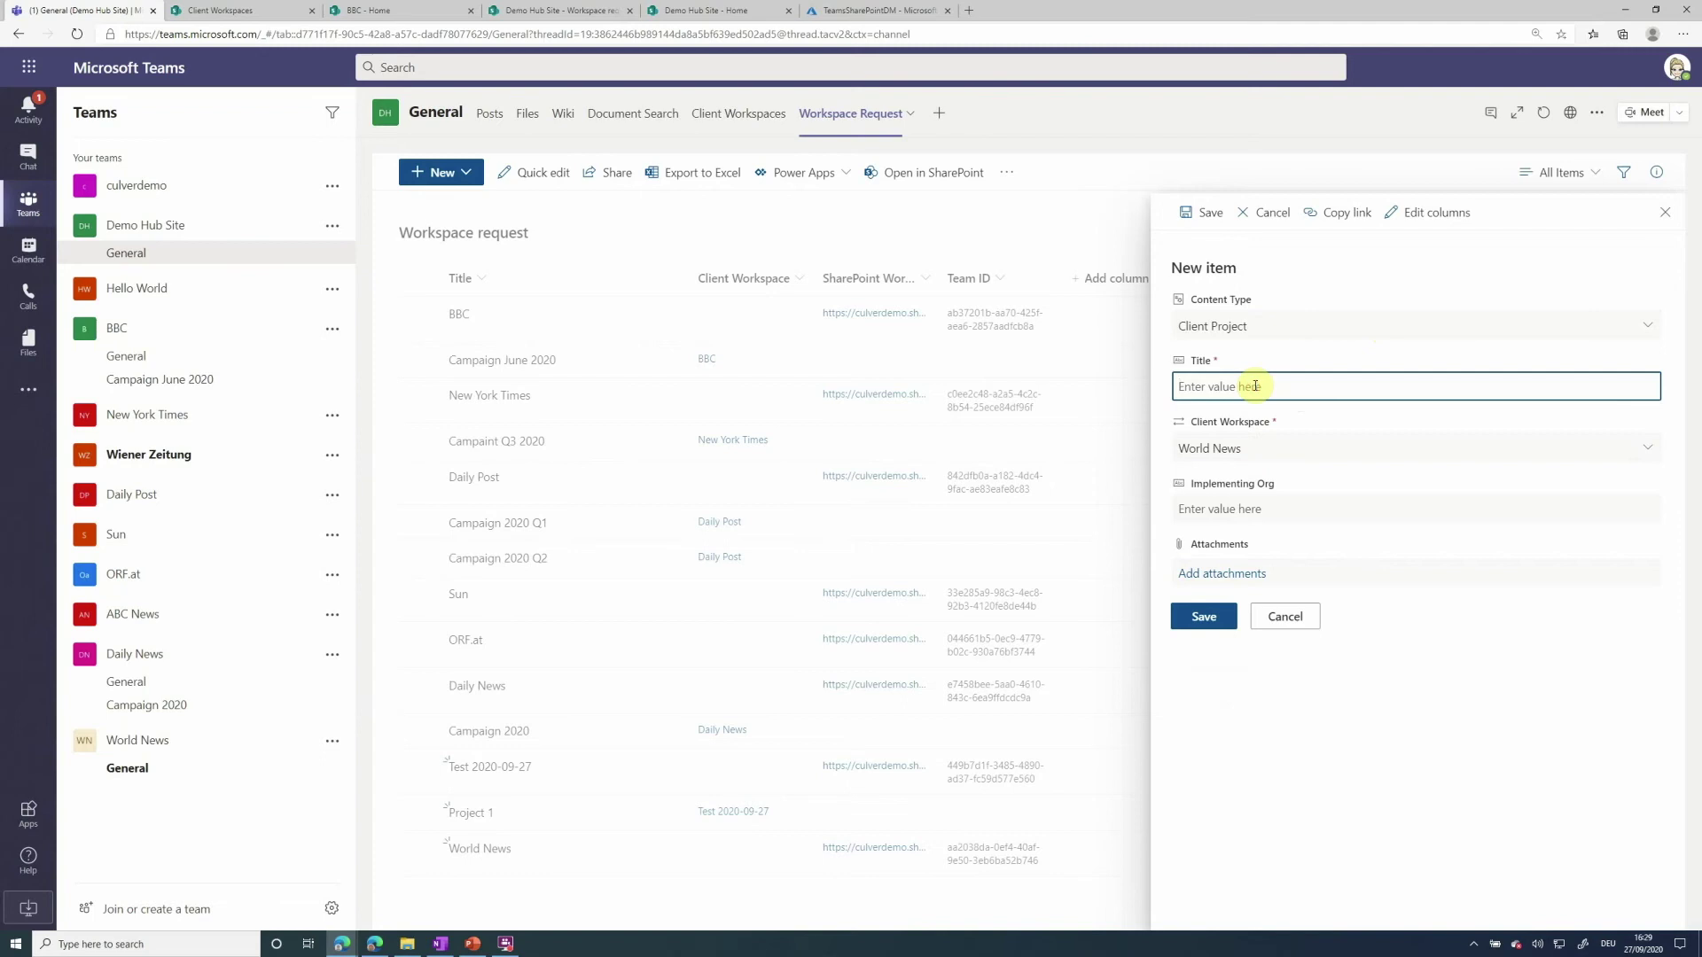
pyautogui.write('C')
pyautogui.write('ampaign')
pyautogui.write(' 2020')
pyautogui.click(1211, 513)
pyautogui.write('Marketing')
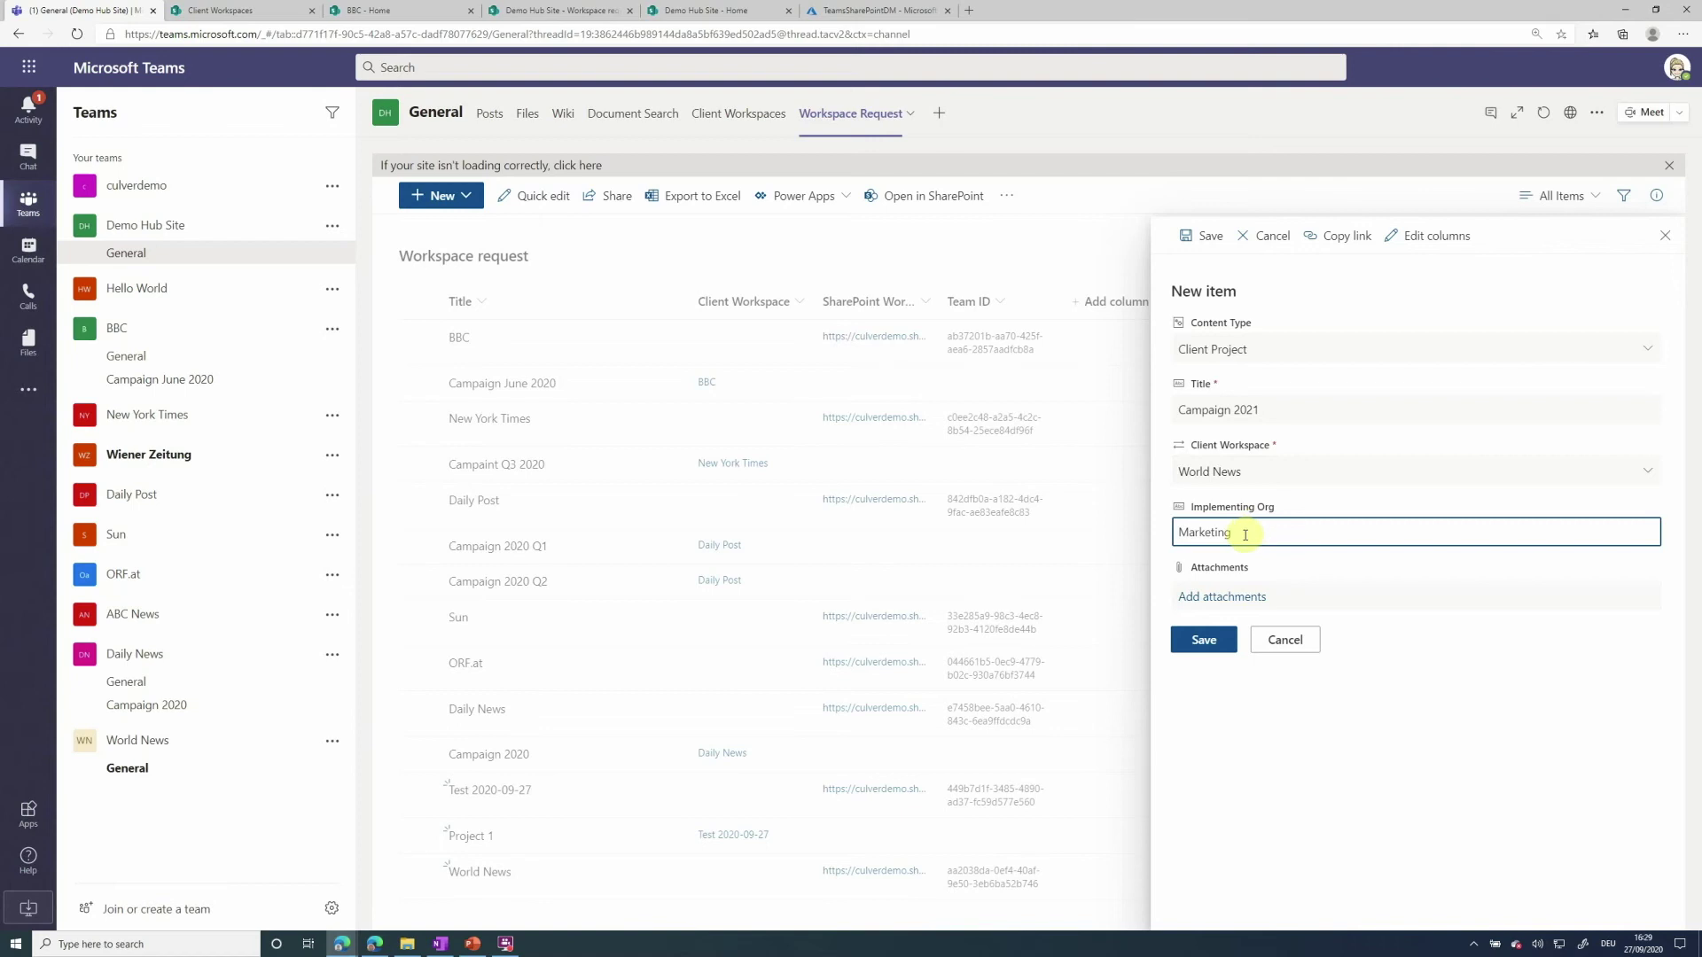
pyautogui.click(1212, 643)
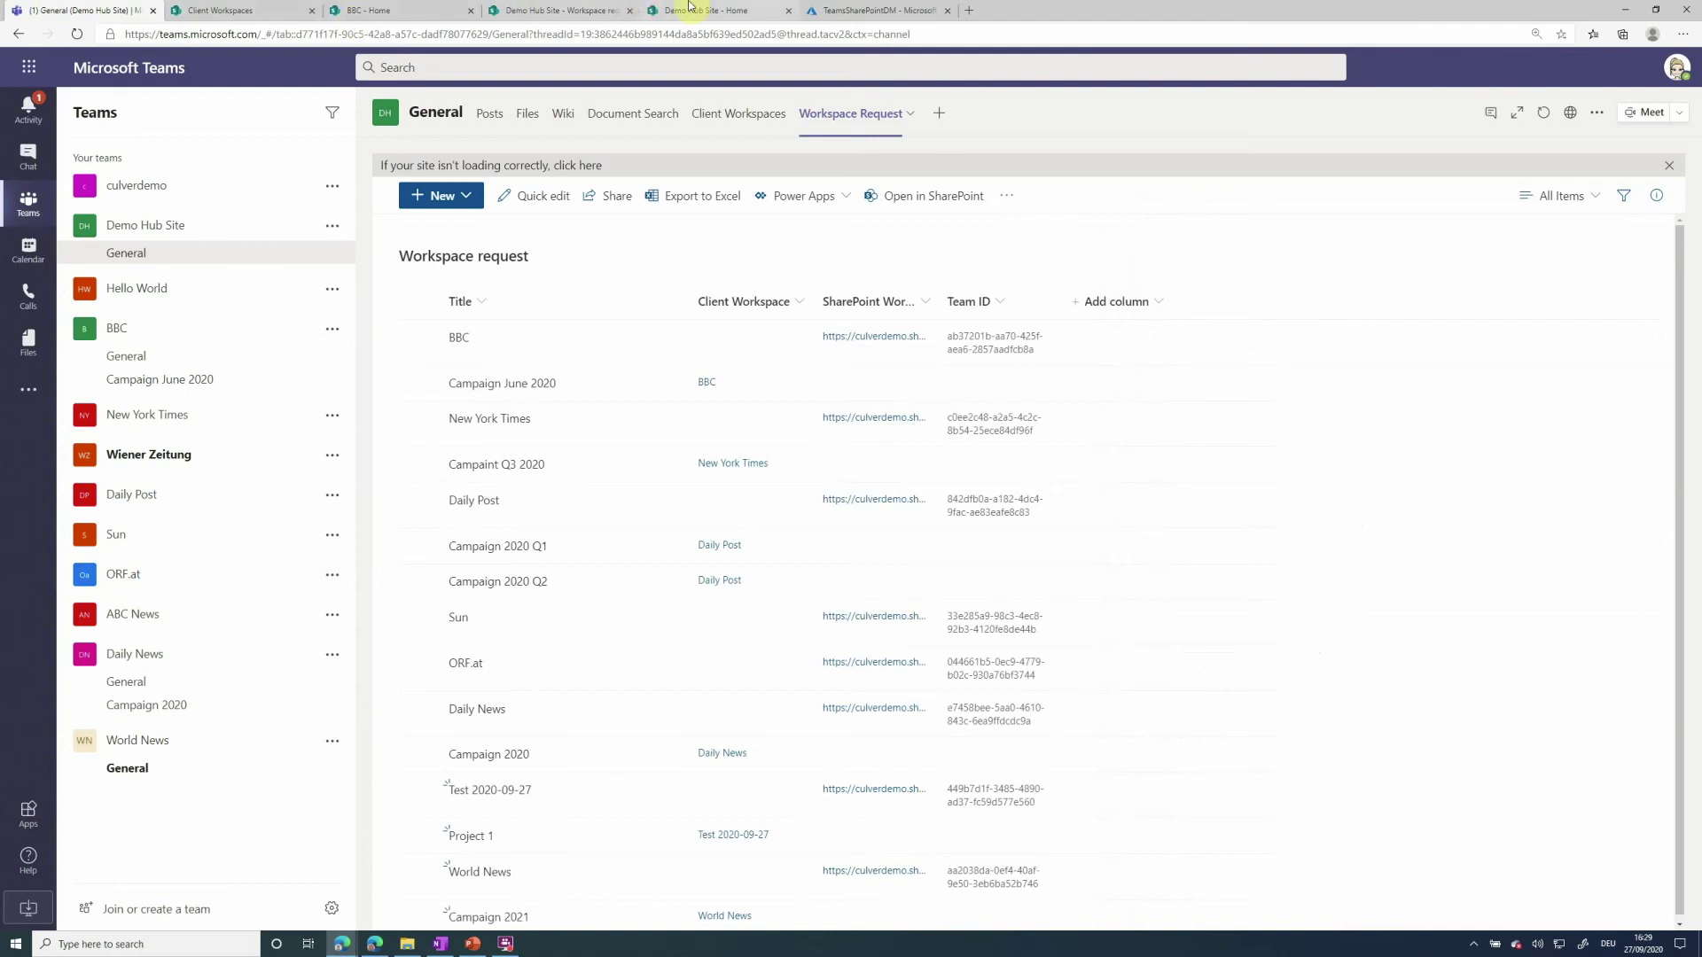
# Switch to the Azure portal and open the ProvisionTeamsSpace logic app in the Logic Apps Designer
pyautogui.click(873, 10)
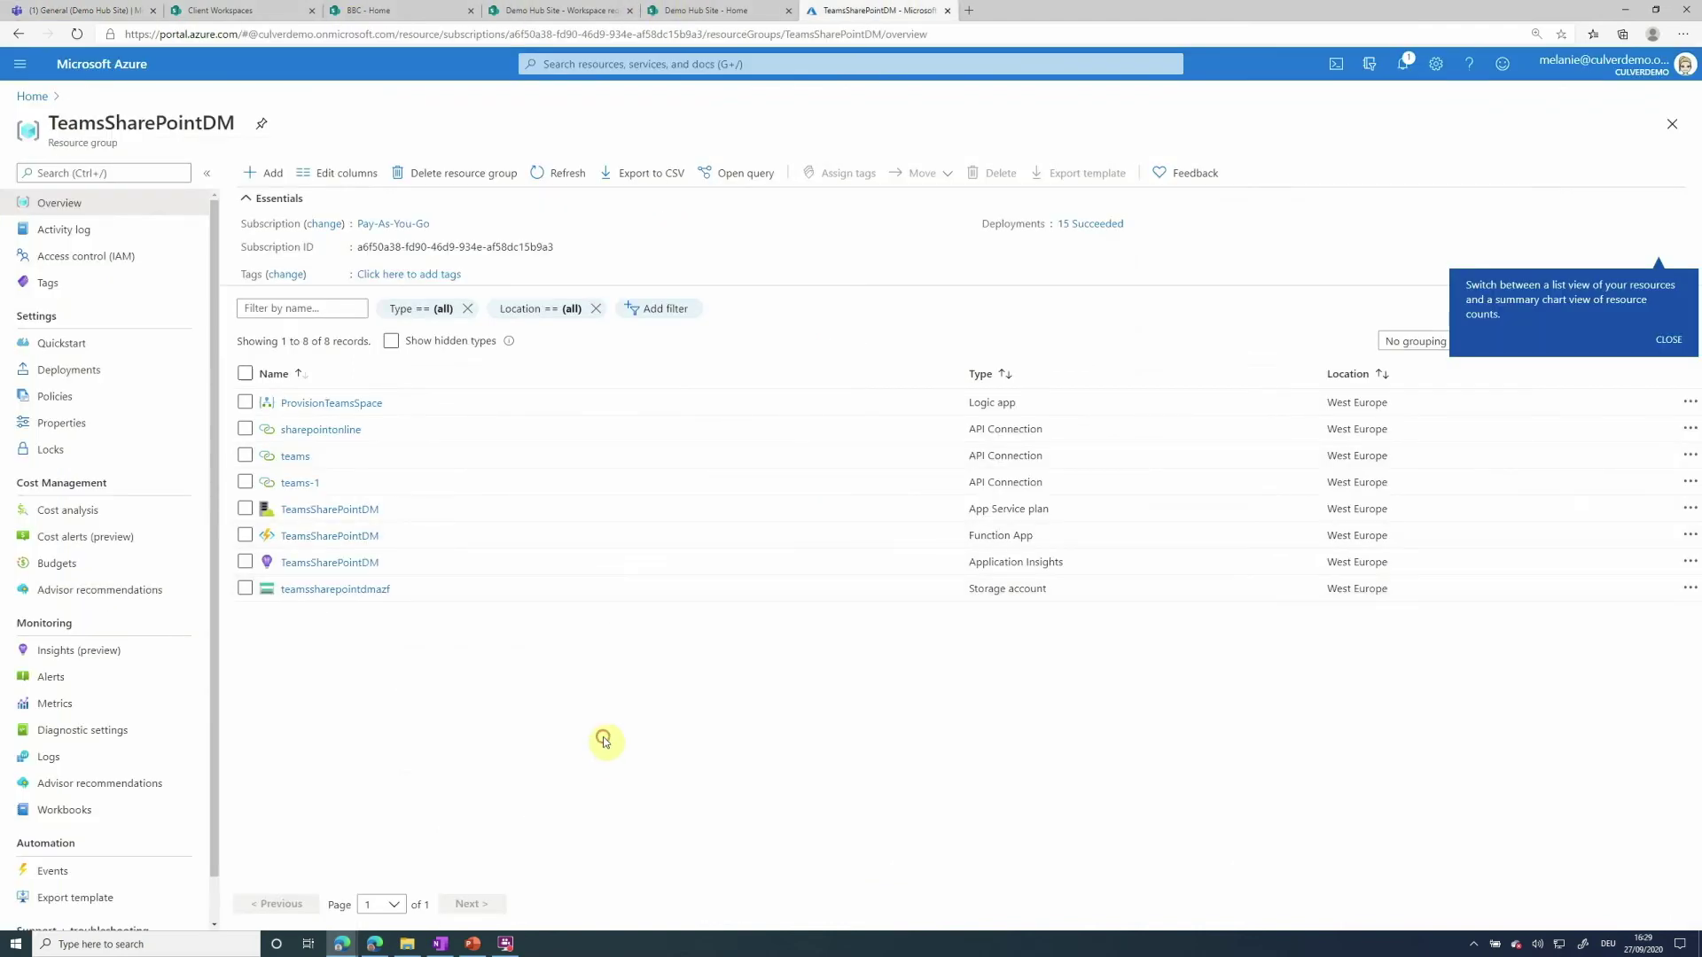
pyautogui.click(330, 403)
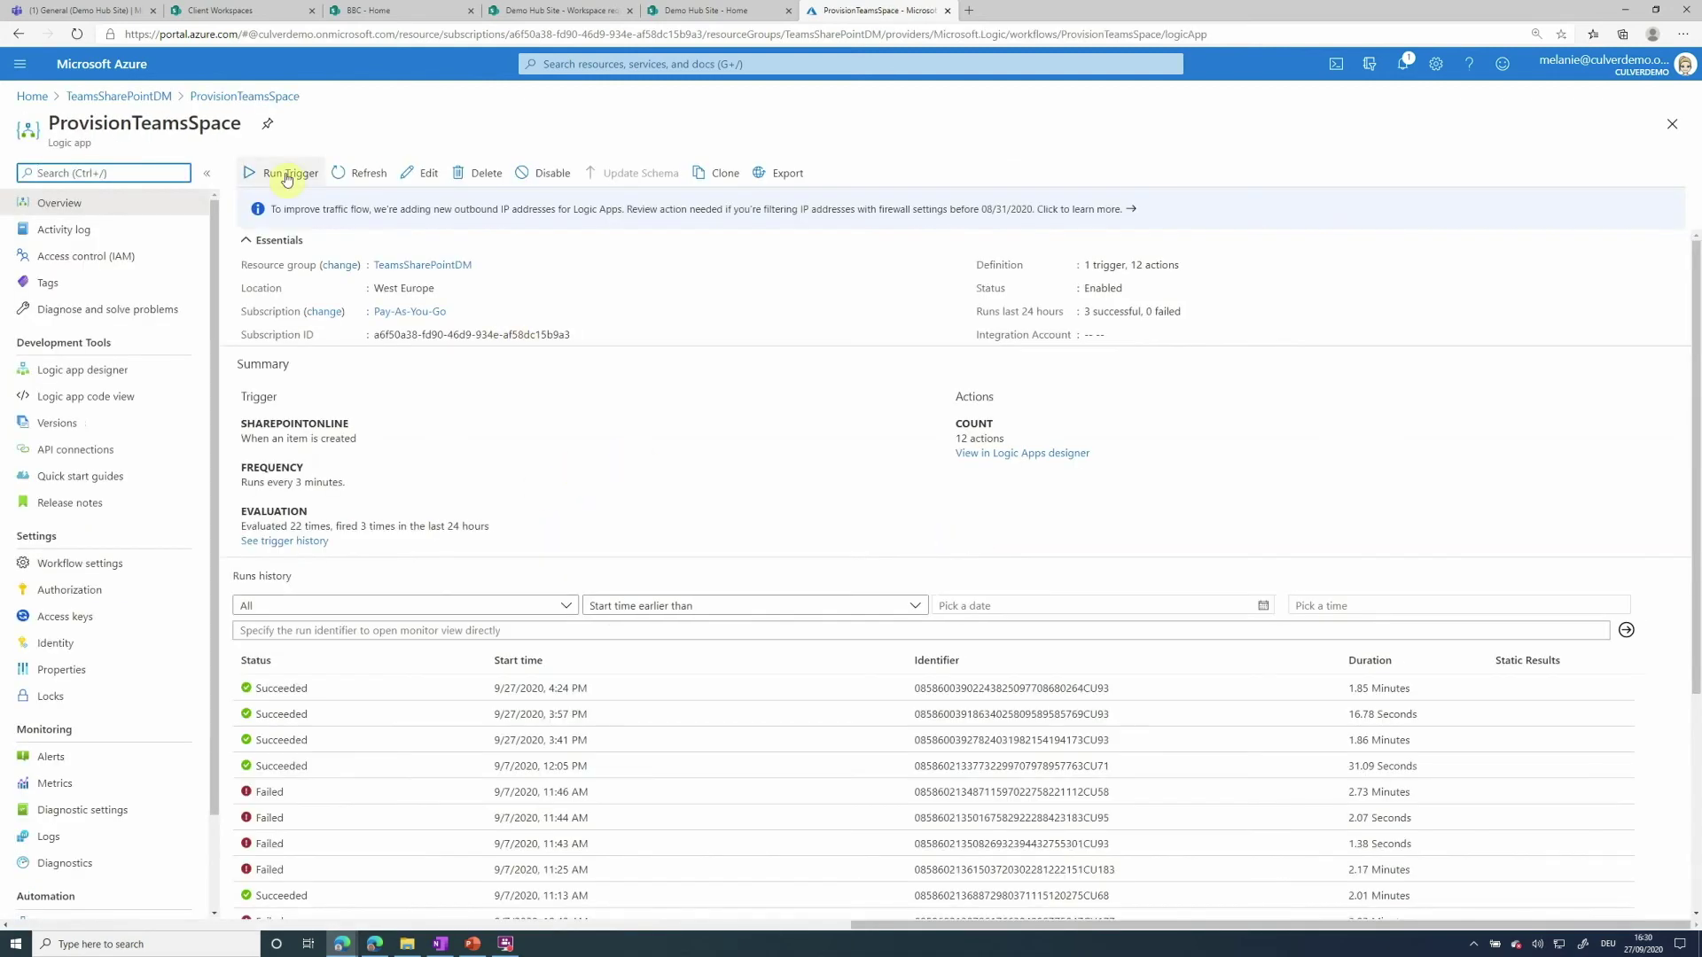
pyautogui.click(415, 172)
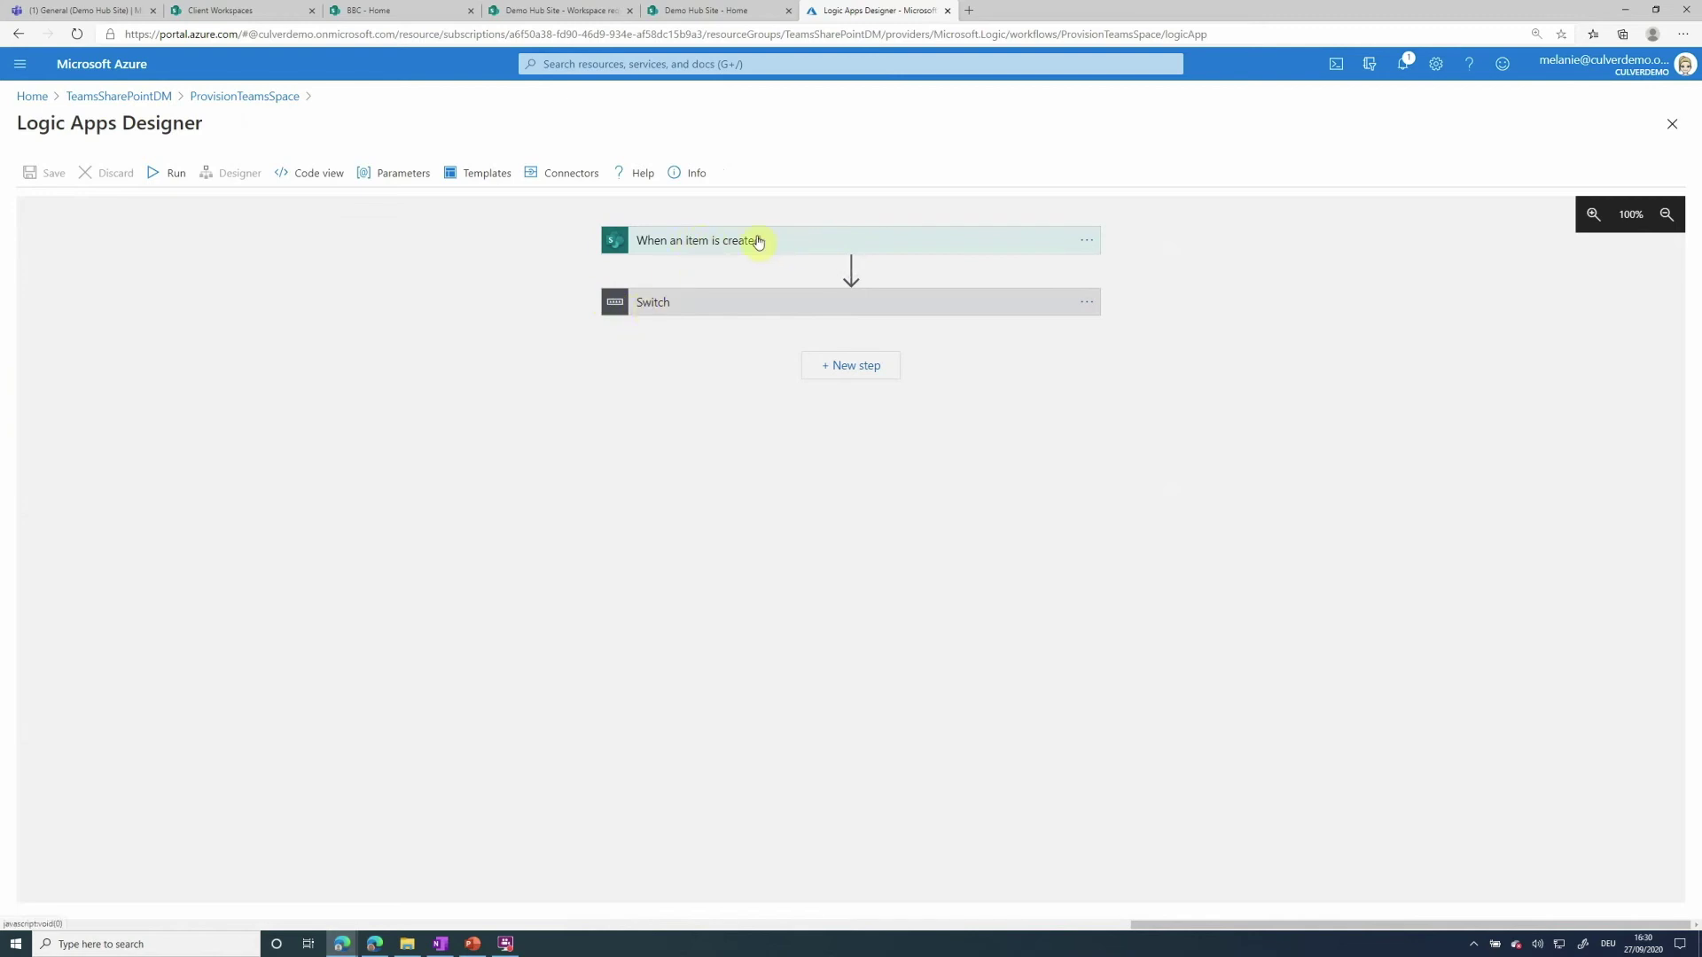
# Show the Workspace request list on the Demo Hub Site in SharePoint
pyautogui.click(212, 10)
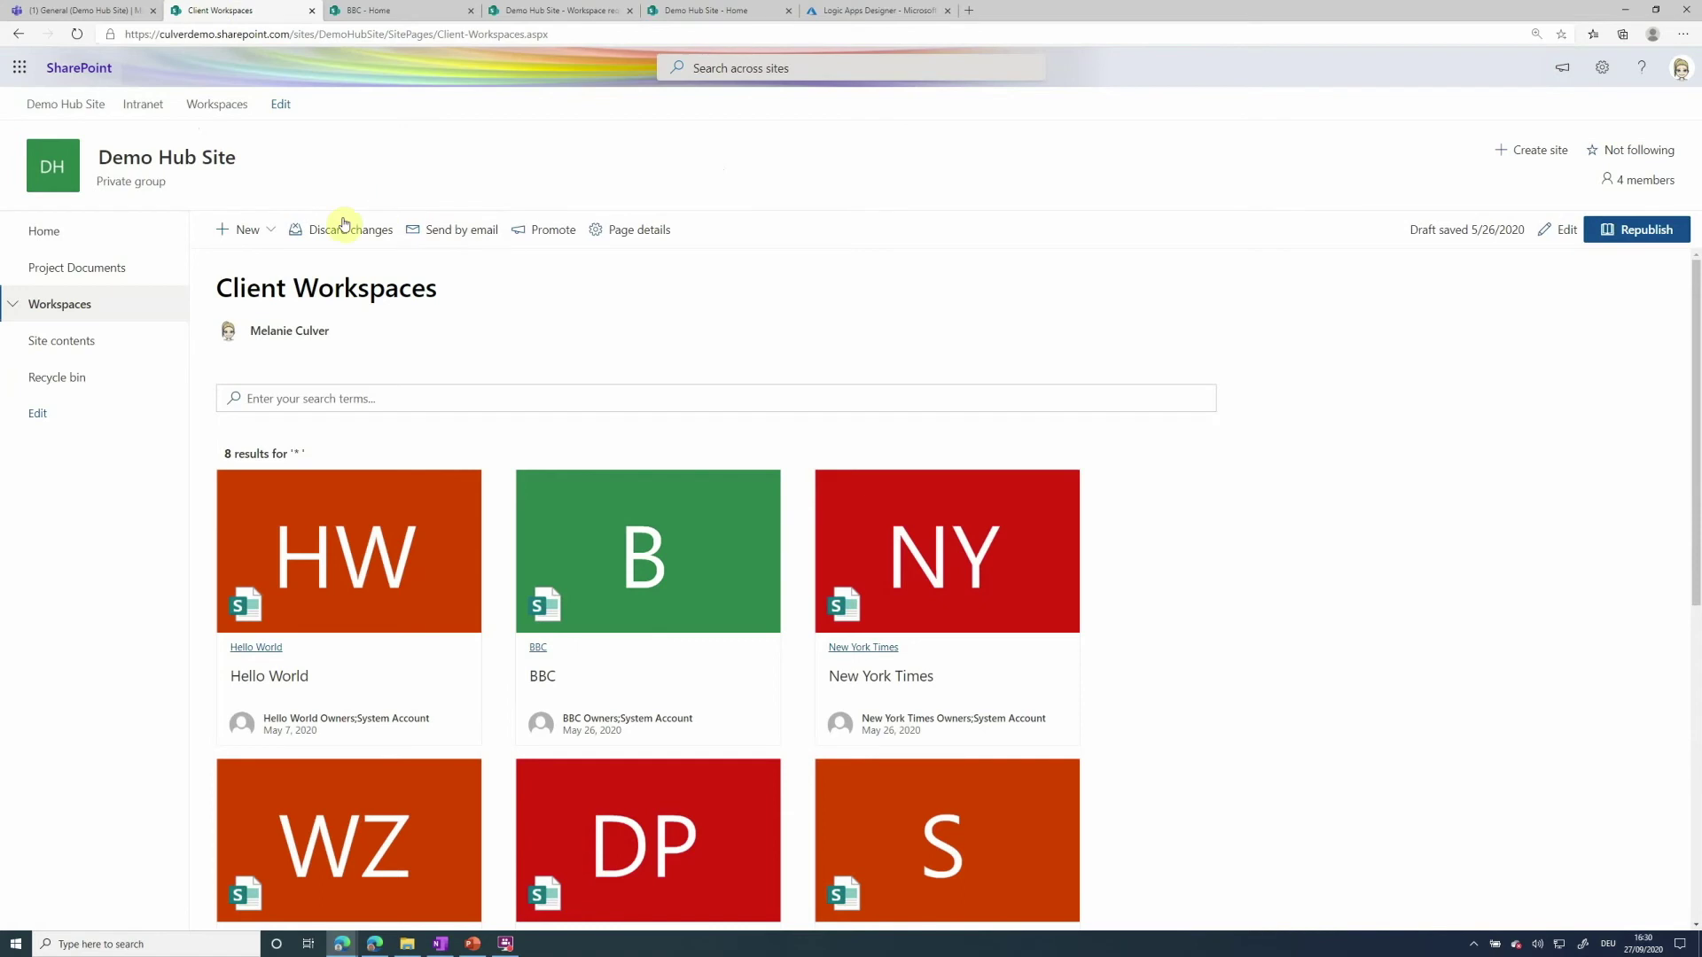
pyautogui.click(13, 304)
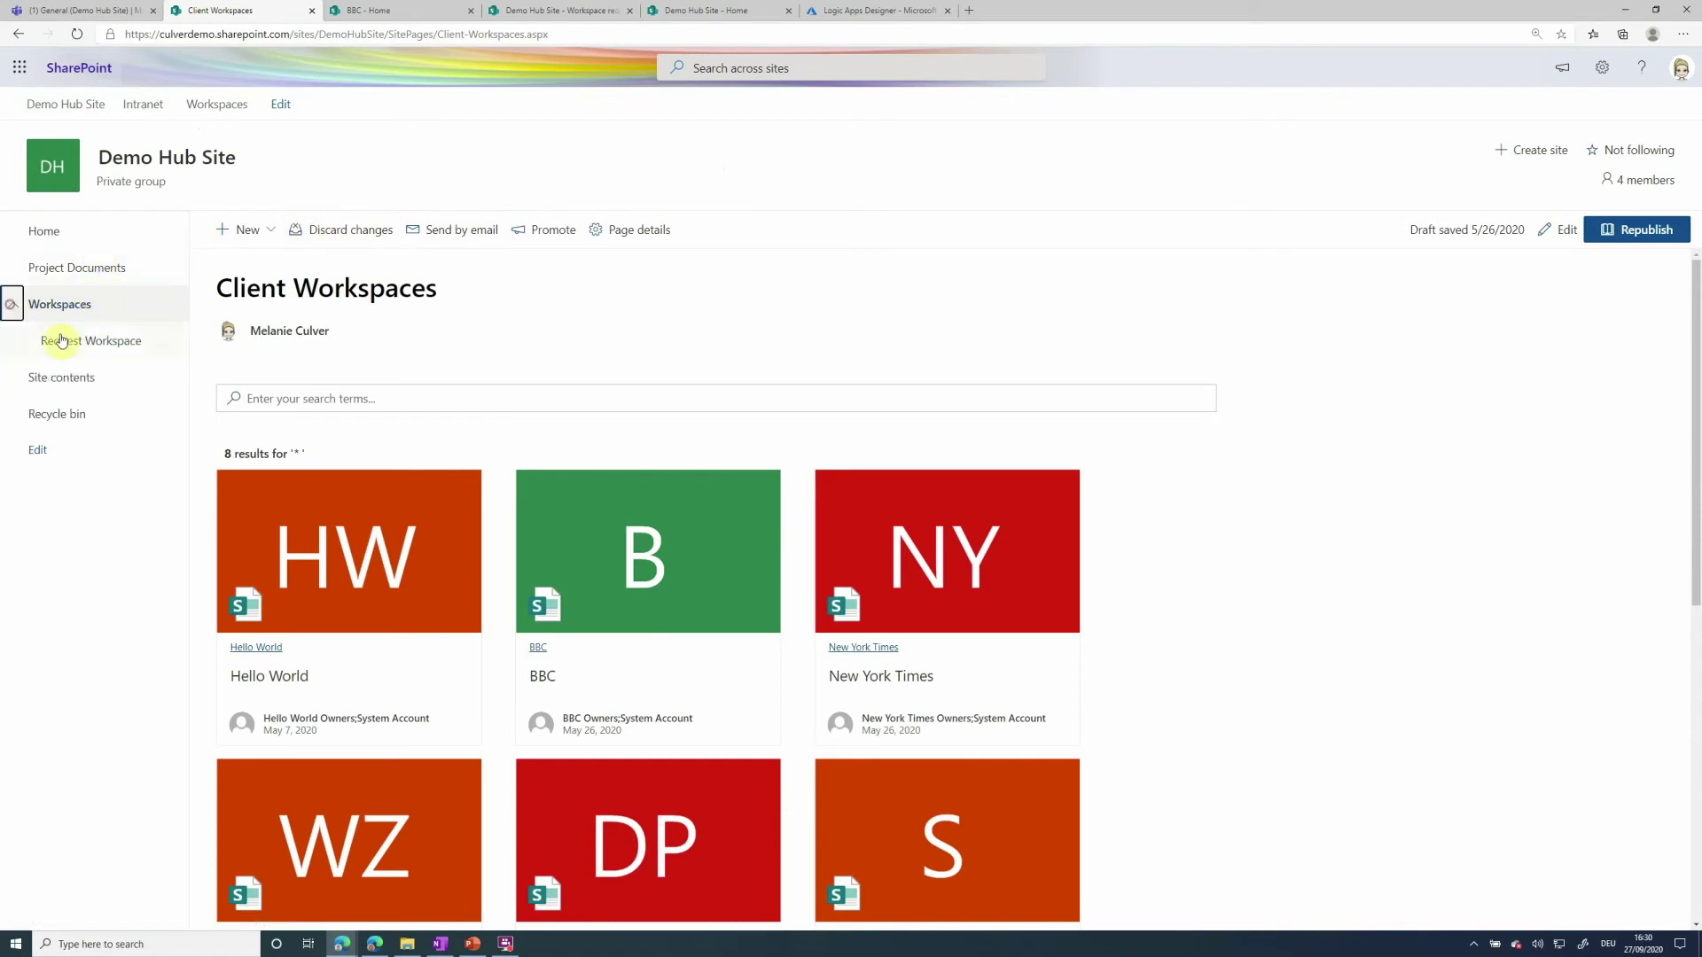
pyautogui.click(62, 342)
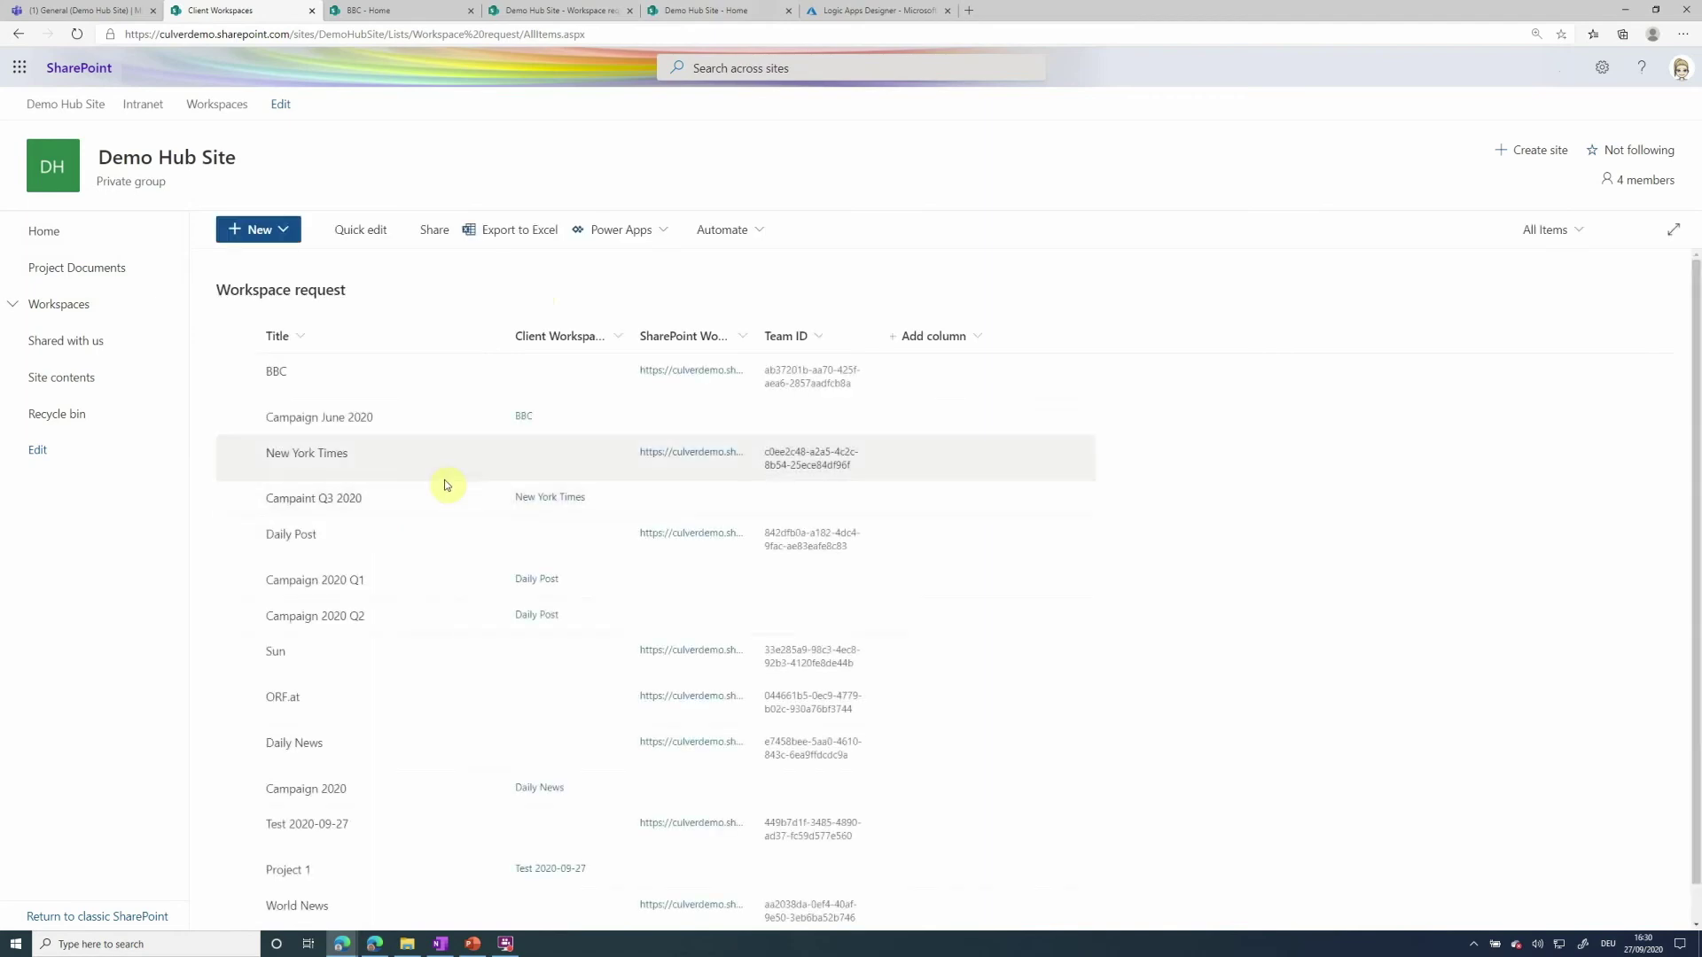
# Switch to the Azure Logic Apps Designer and expand the Switch's Client Workspace case, its Update item action, and the Project Space case
pyautogui.click(834, 10)
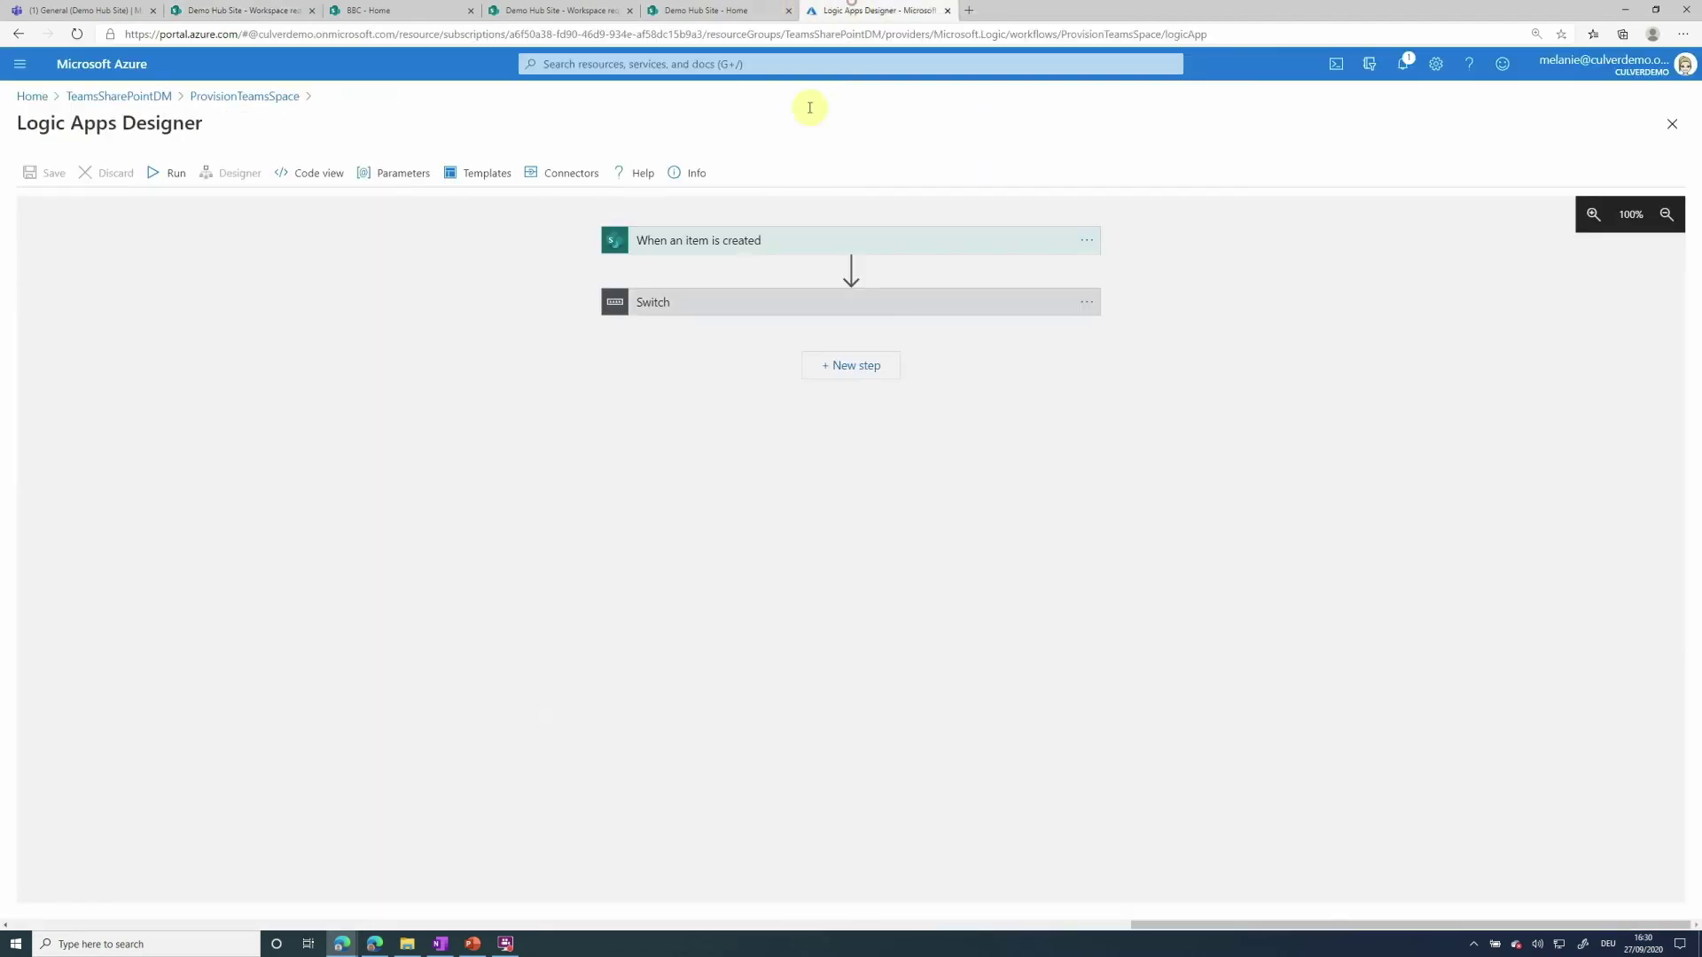
pyautogui.click(734, 317)
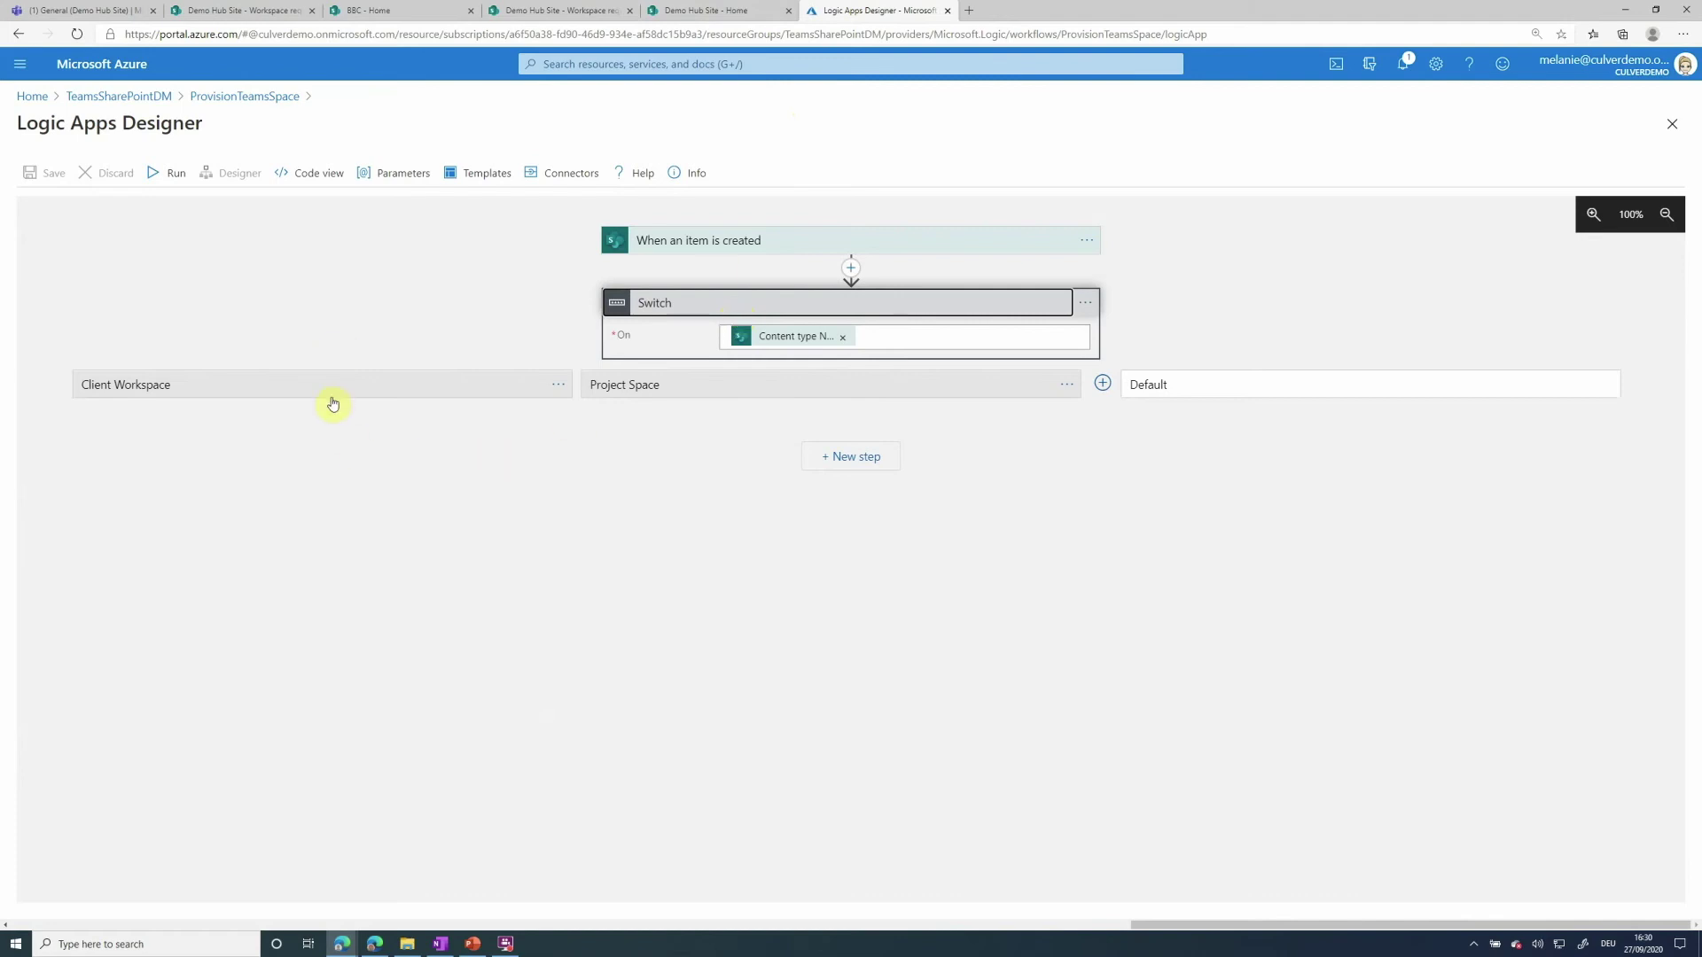
pyautogui.click(479, 382)
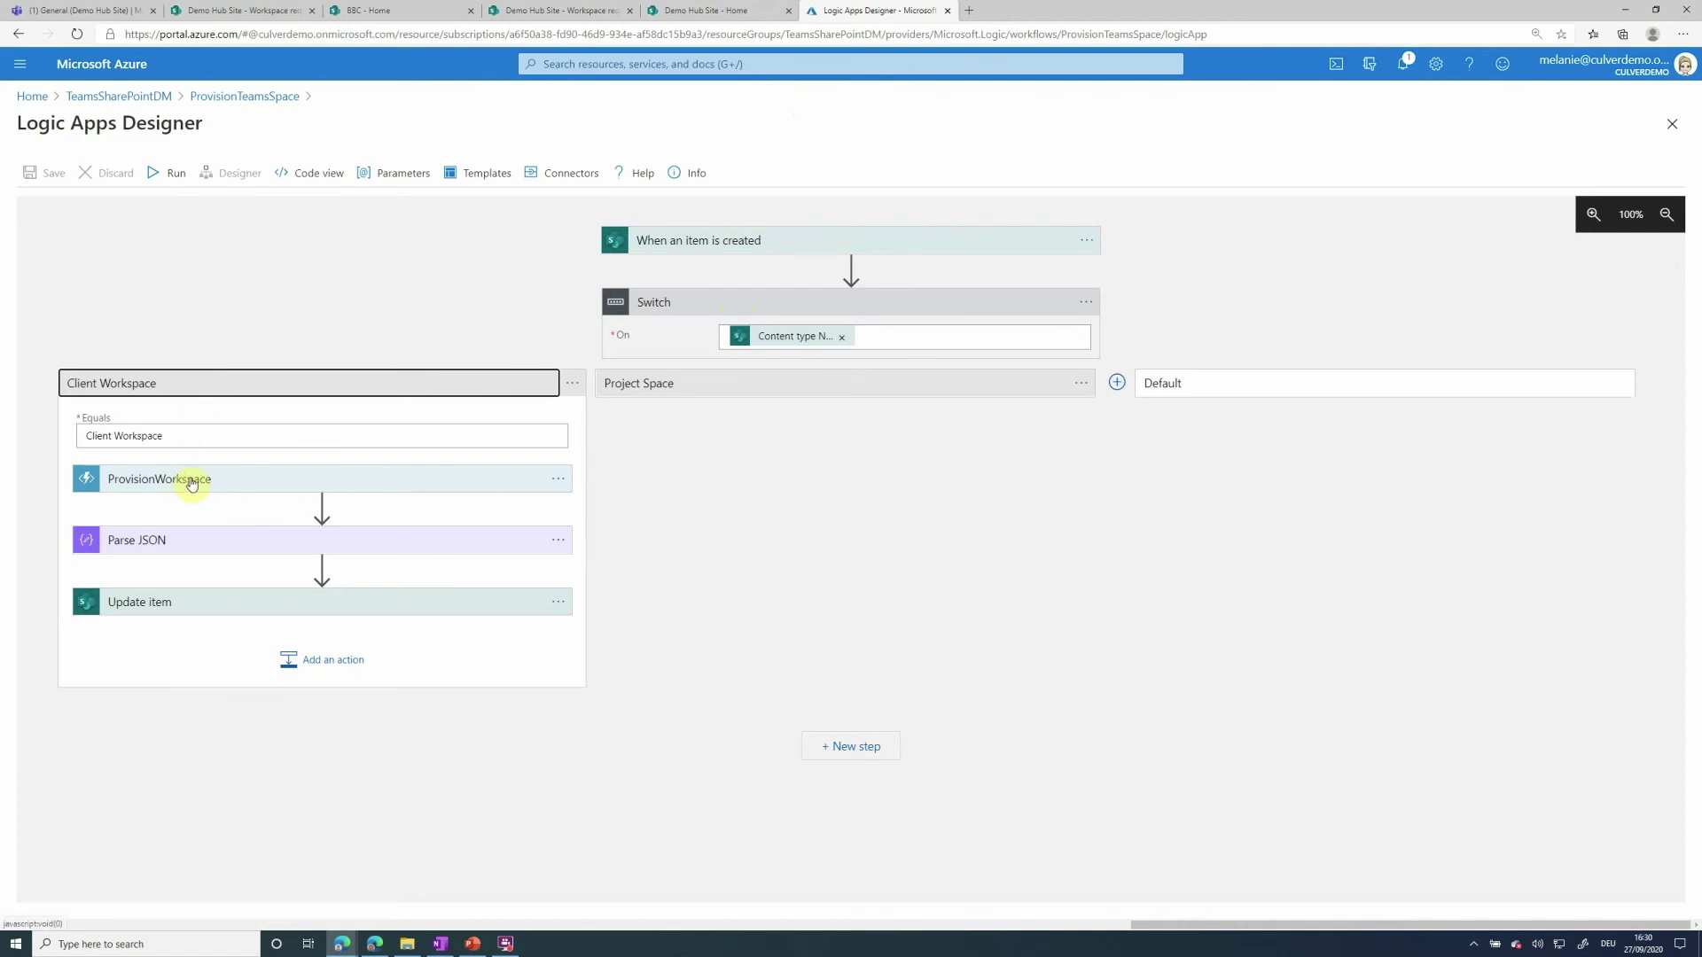
pyautogui.click(202, 609)
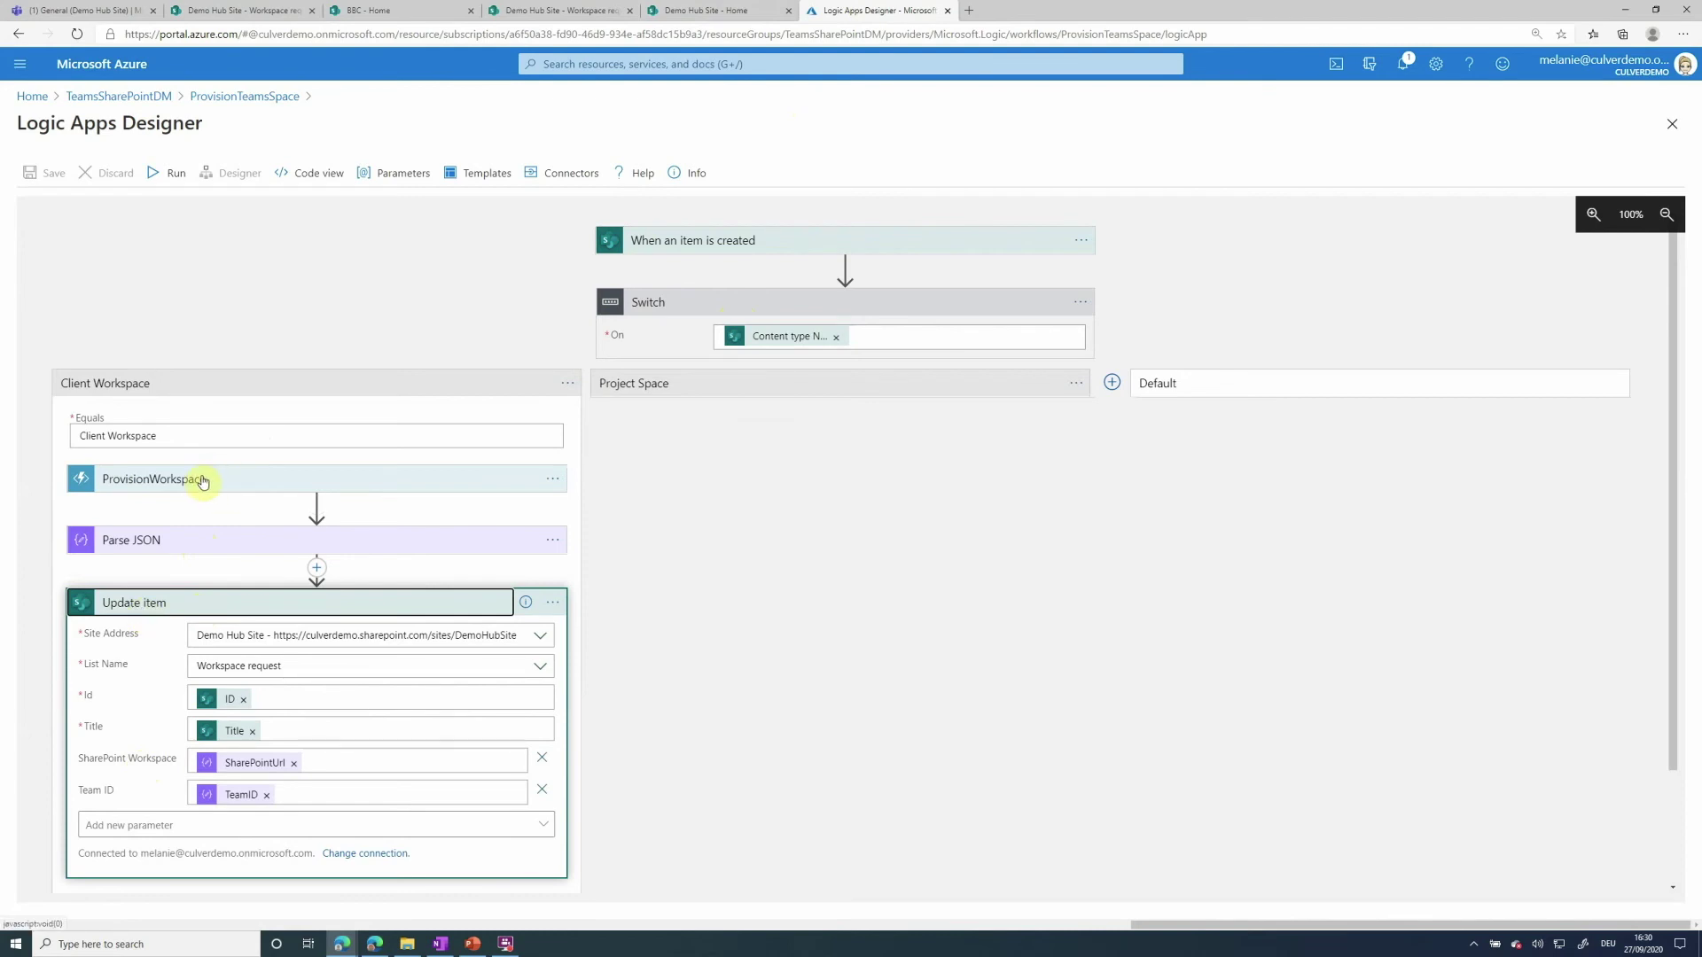
pyautogui.click(757, 385)
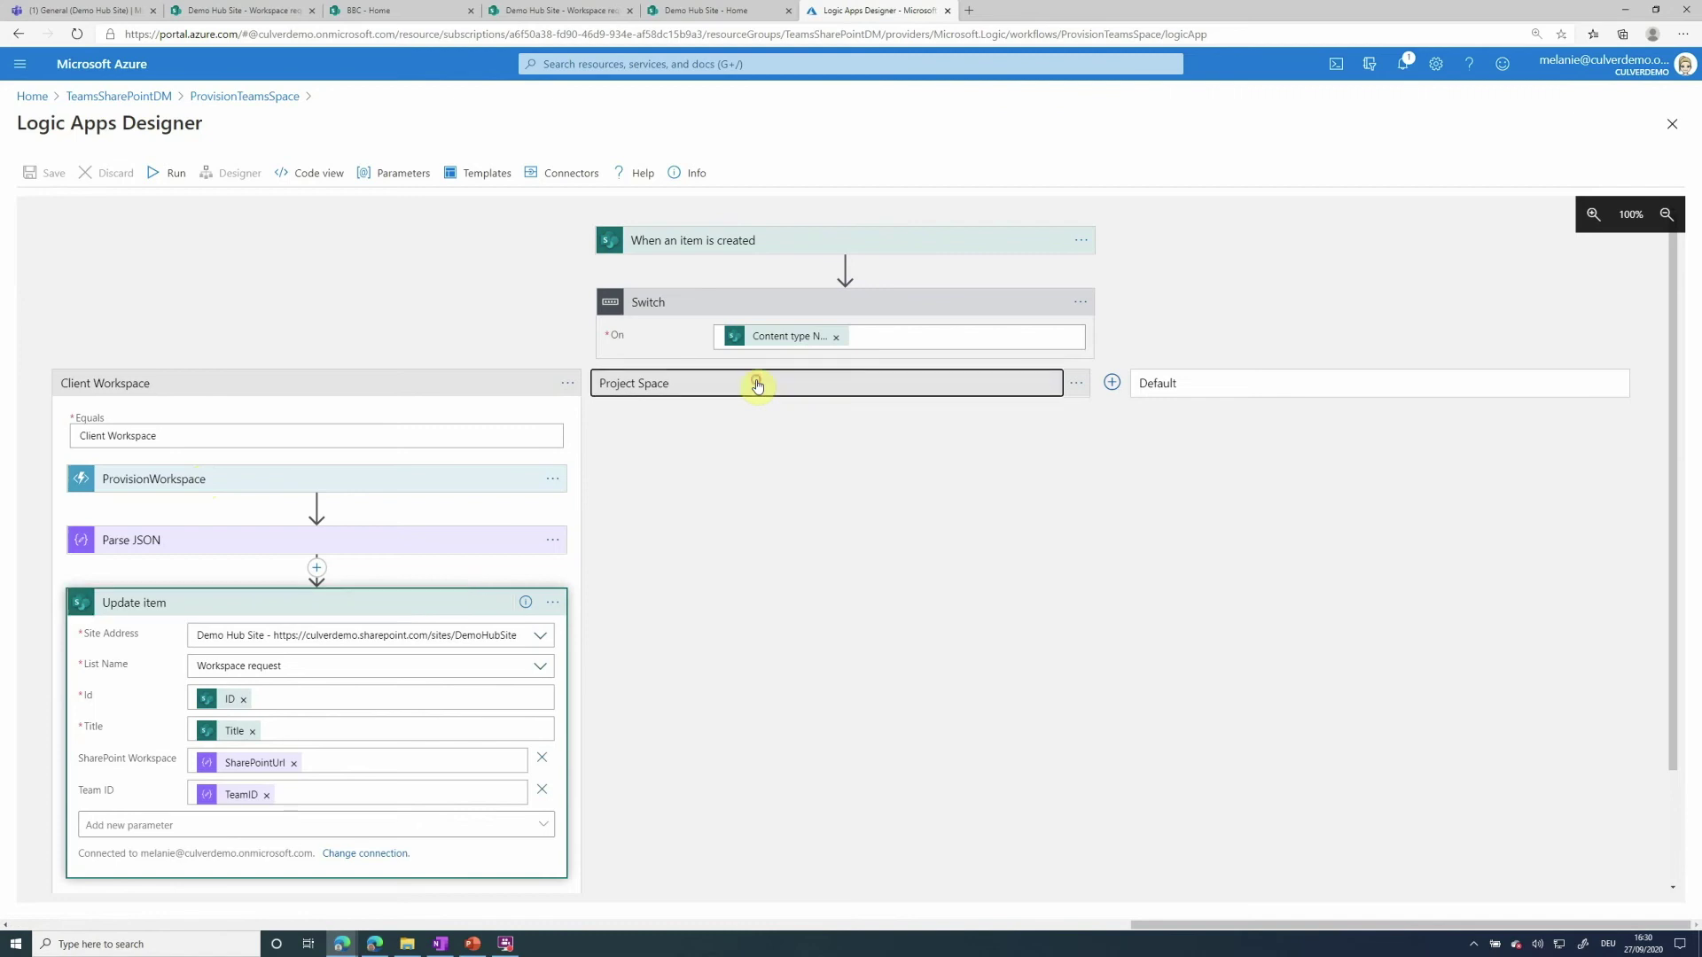
pyautogui.scroll(-1, 1314, 589)
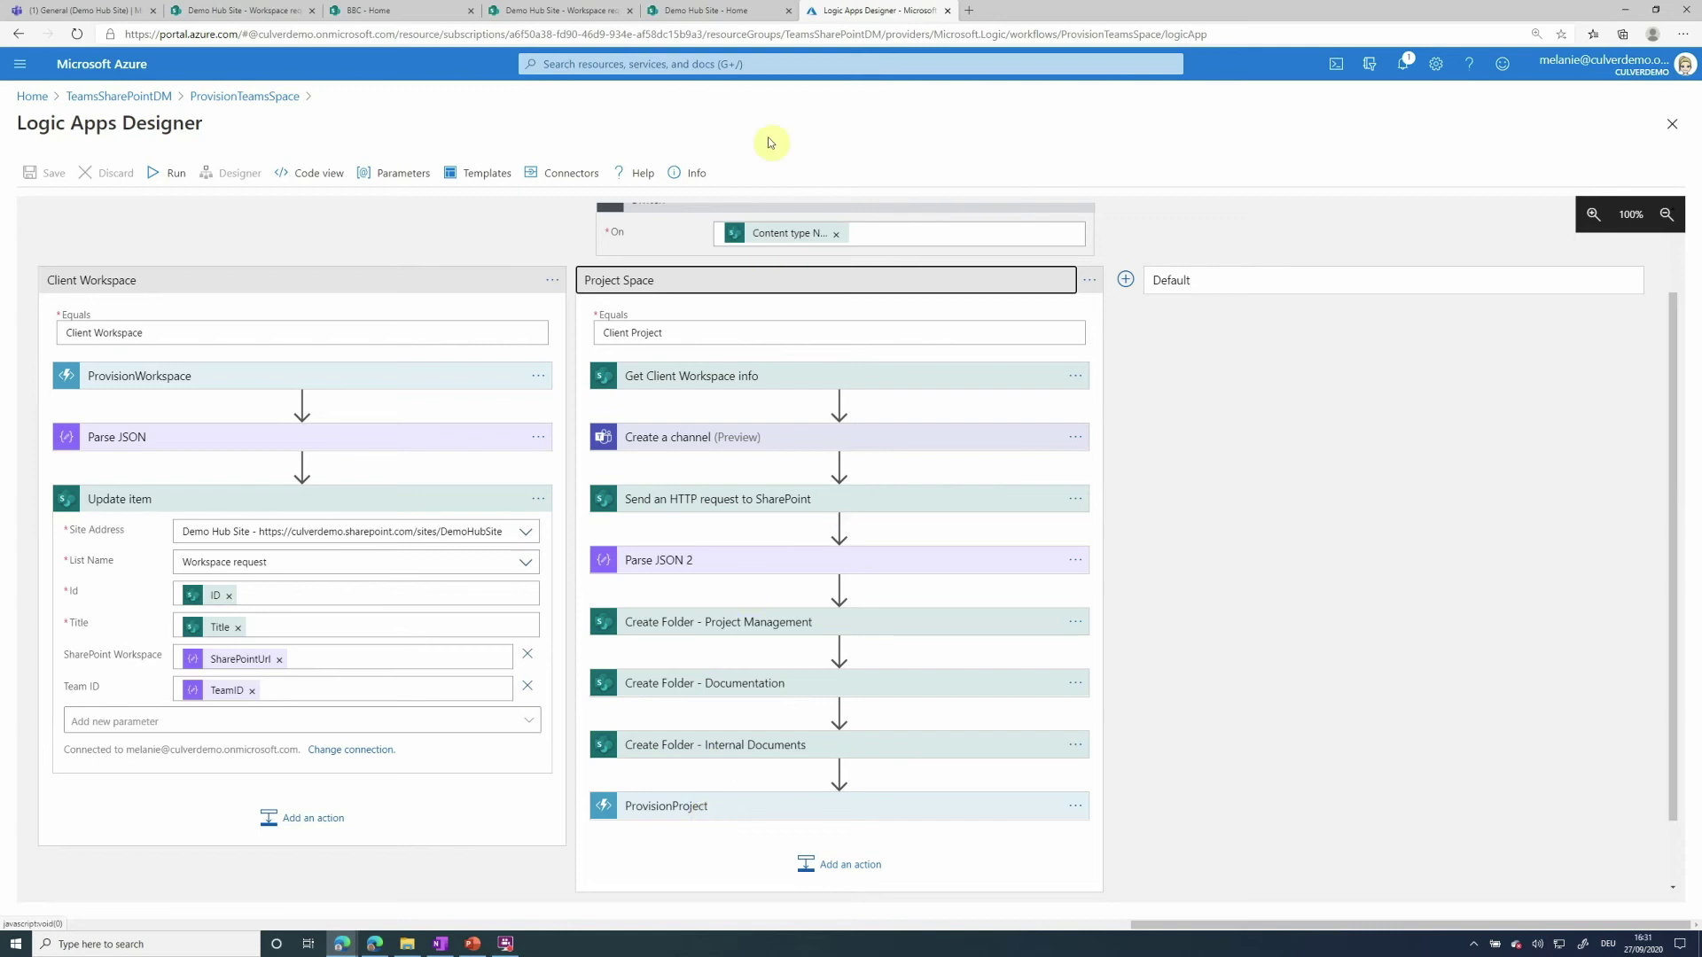
# Open the code of the ProvisionWorkspace function from the TeamsSharePointDM function app in the TeamsSharePointDM resource group
pyautogui.click(120, 97)
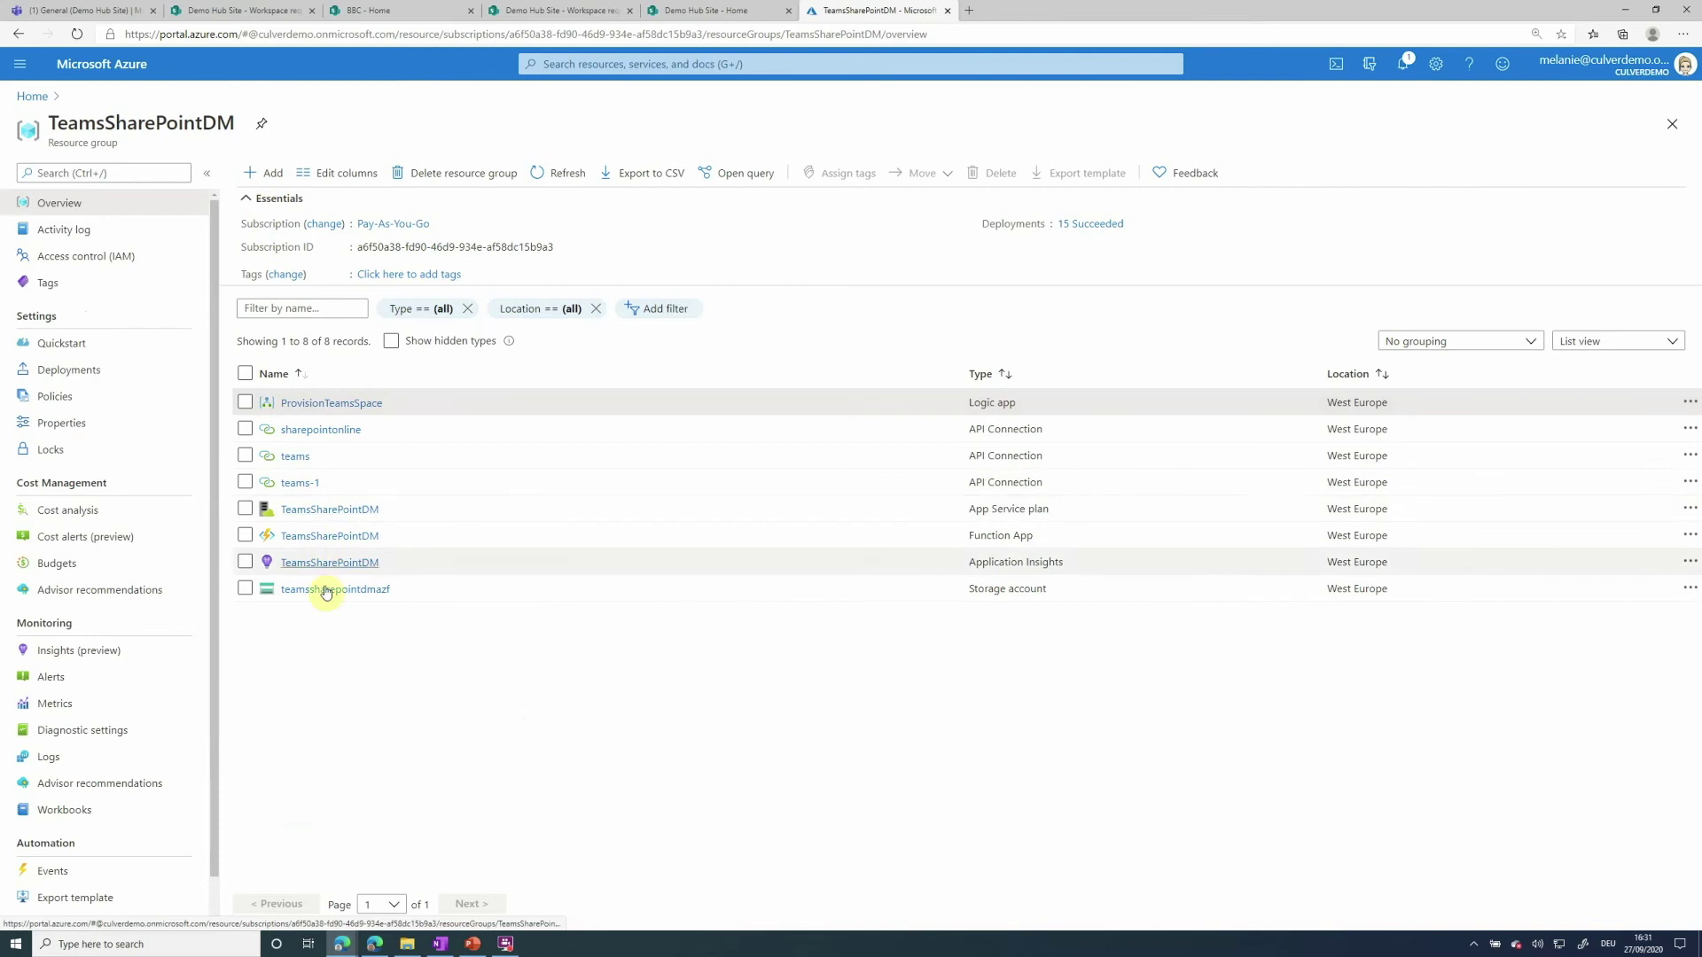
pyautogui.click(304, 537)
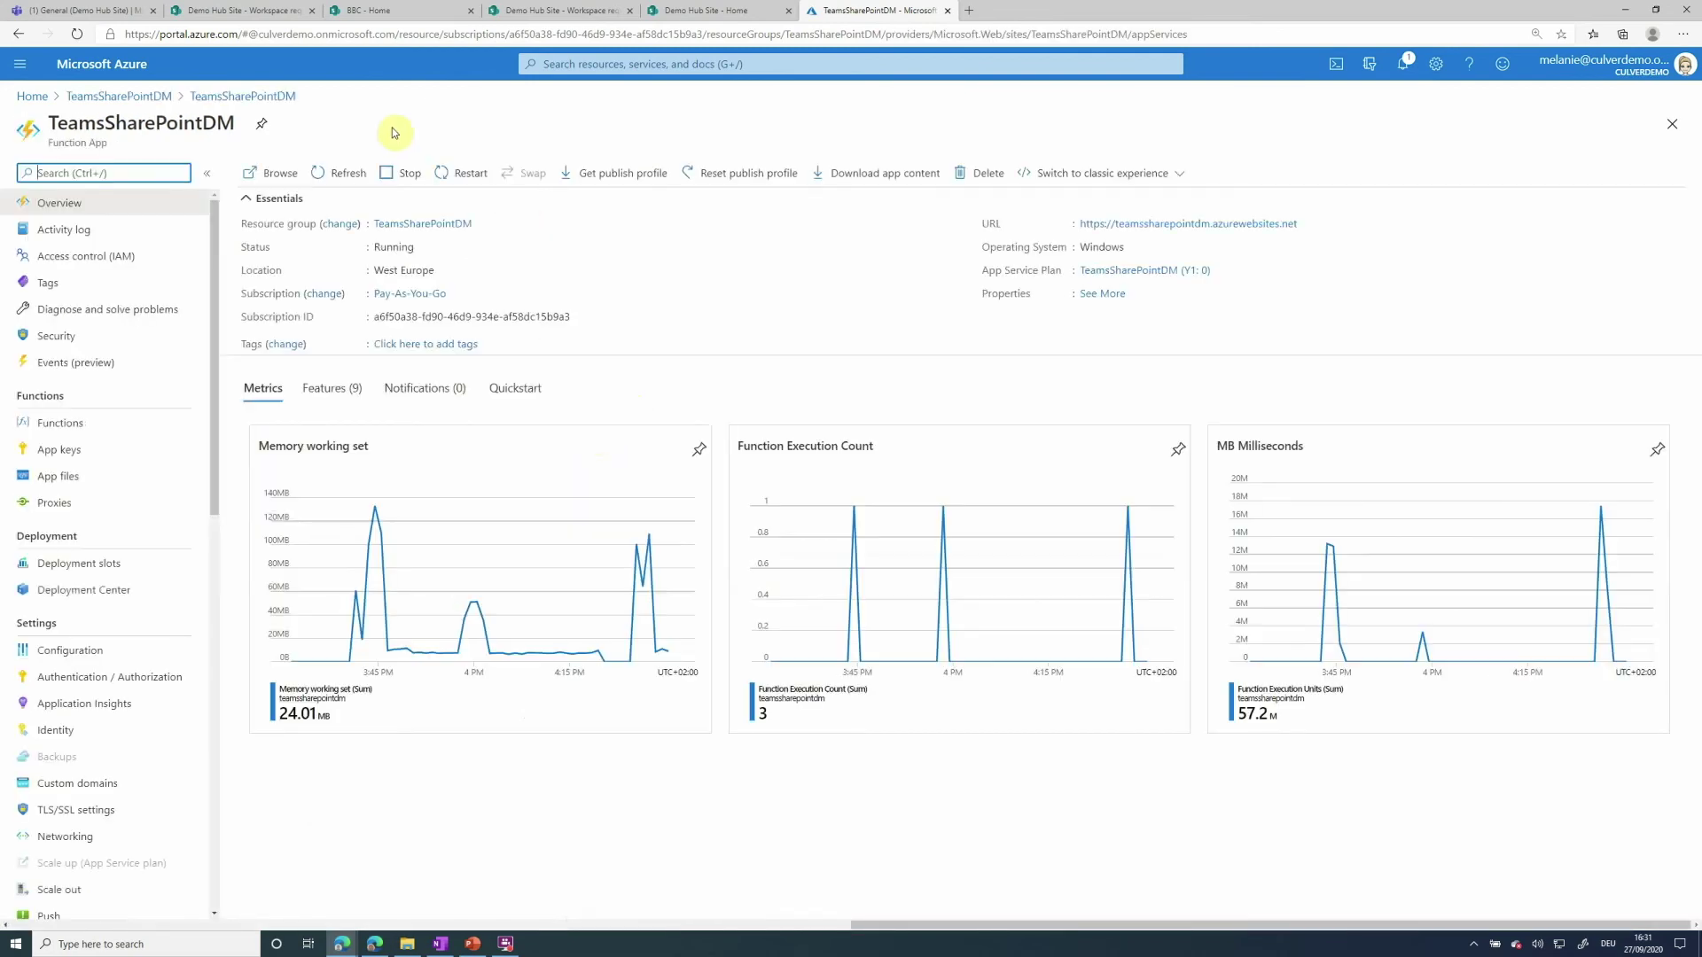
pyautogui.click(52, 430)
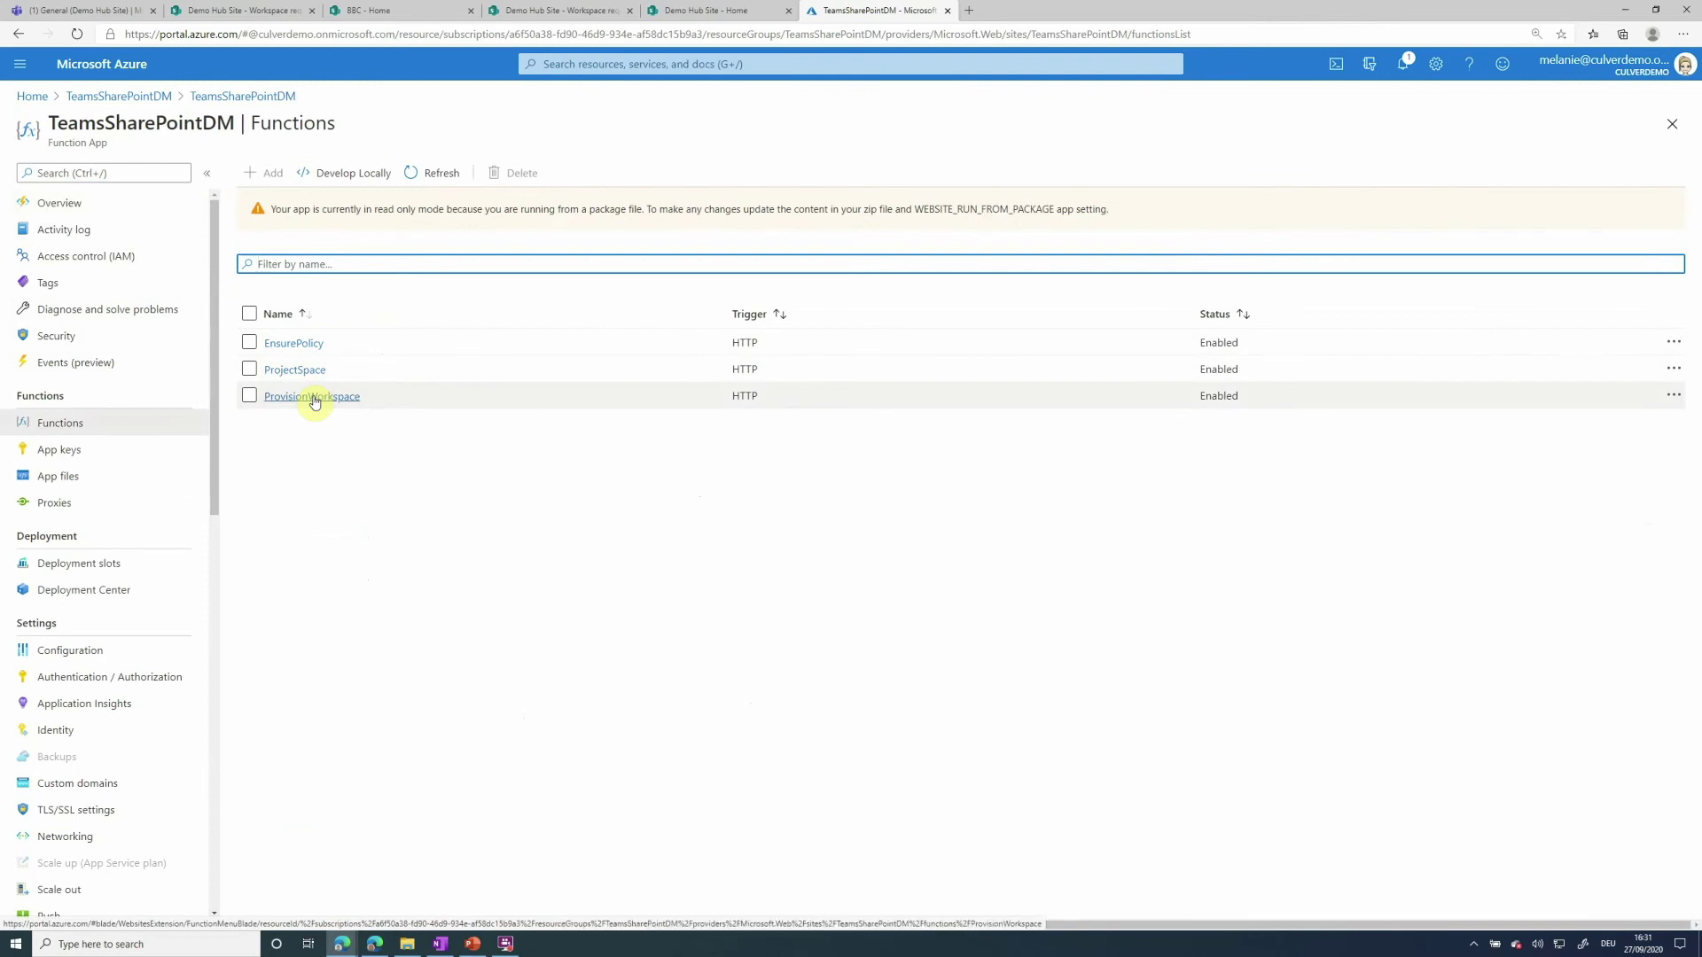
pyautogui.click(315, 399)
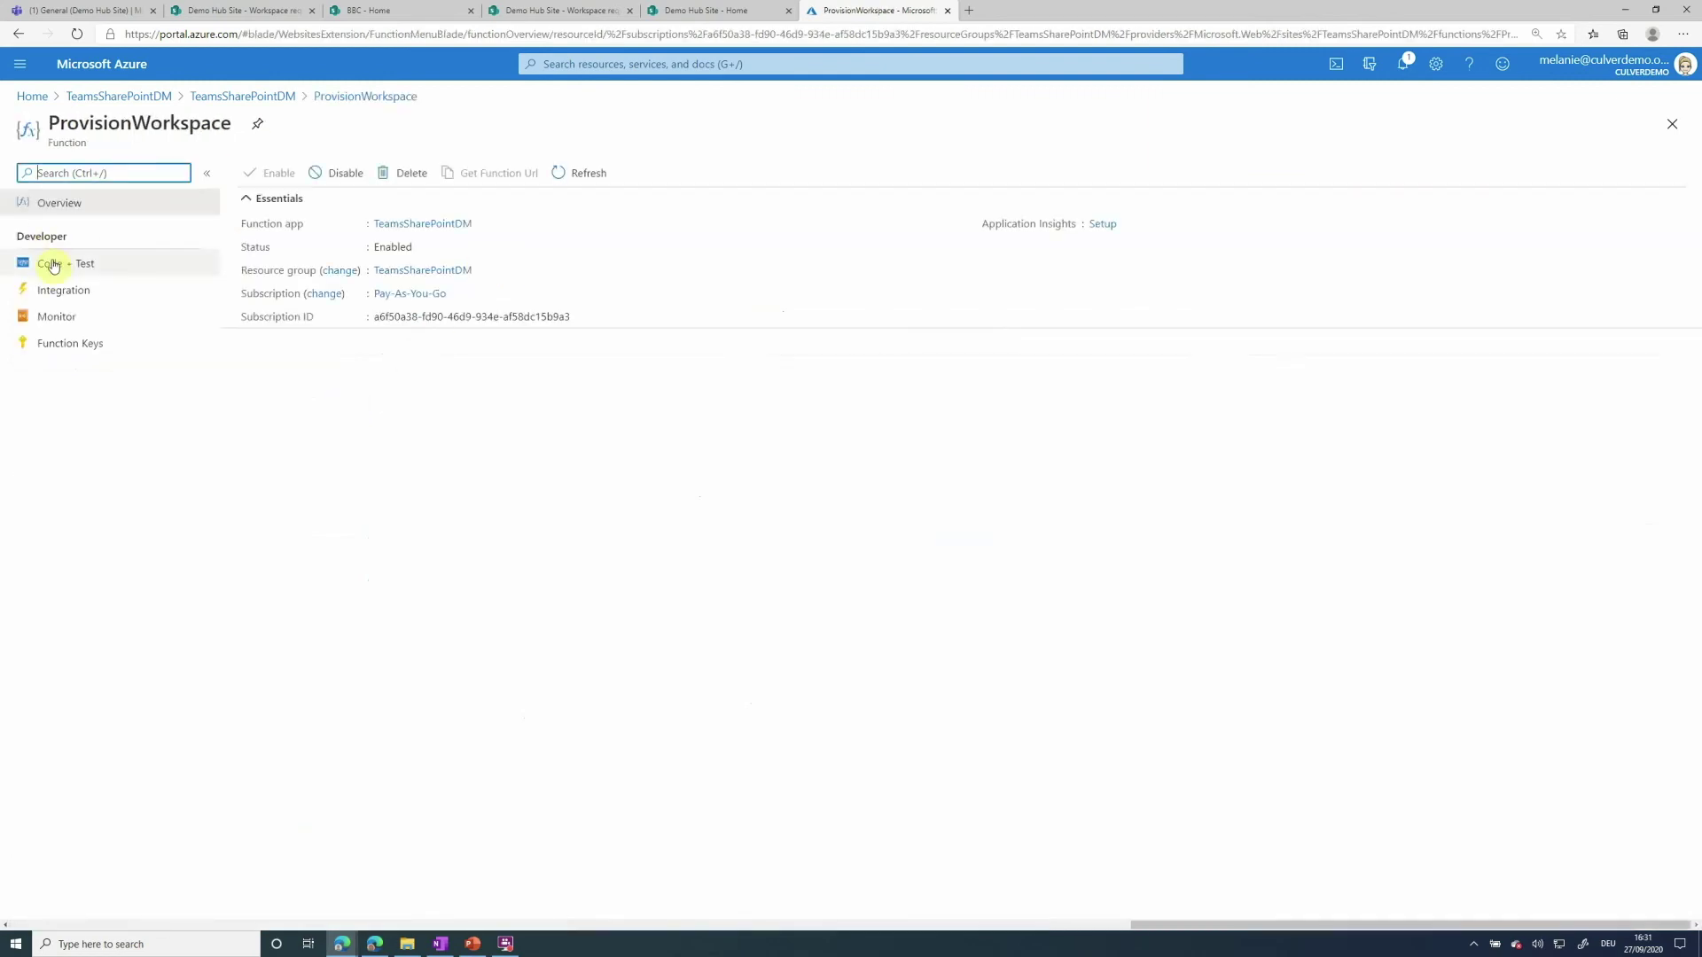
pyautogui.click(53, 265)
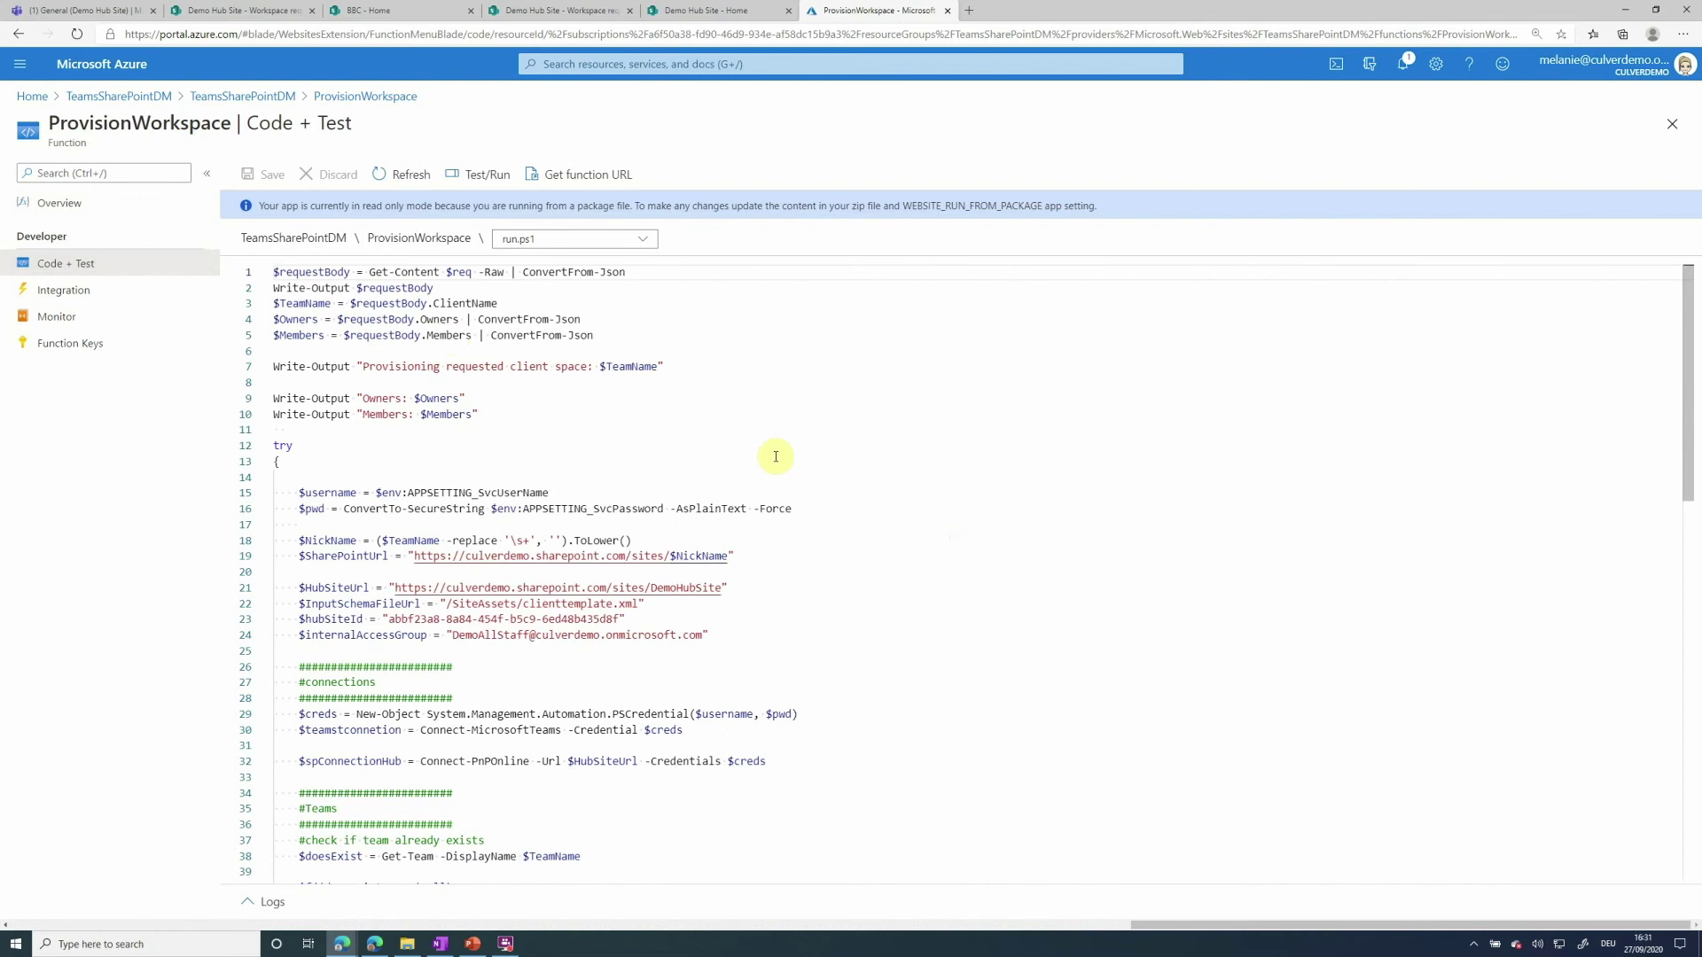
# Examine the run.ps1 script from the request body parameters through the connections to the Teams creation and team user sections
pyautogui.scroll(-1, 656, 404)
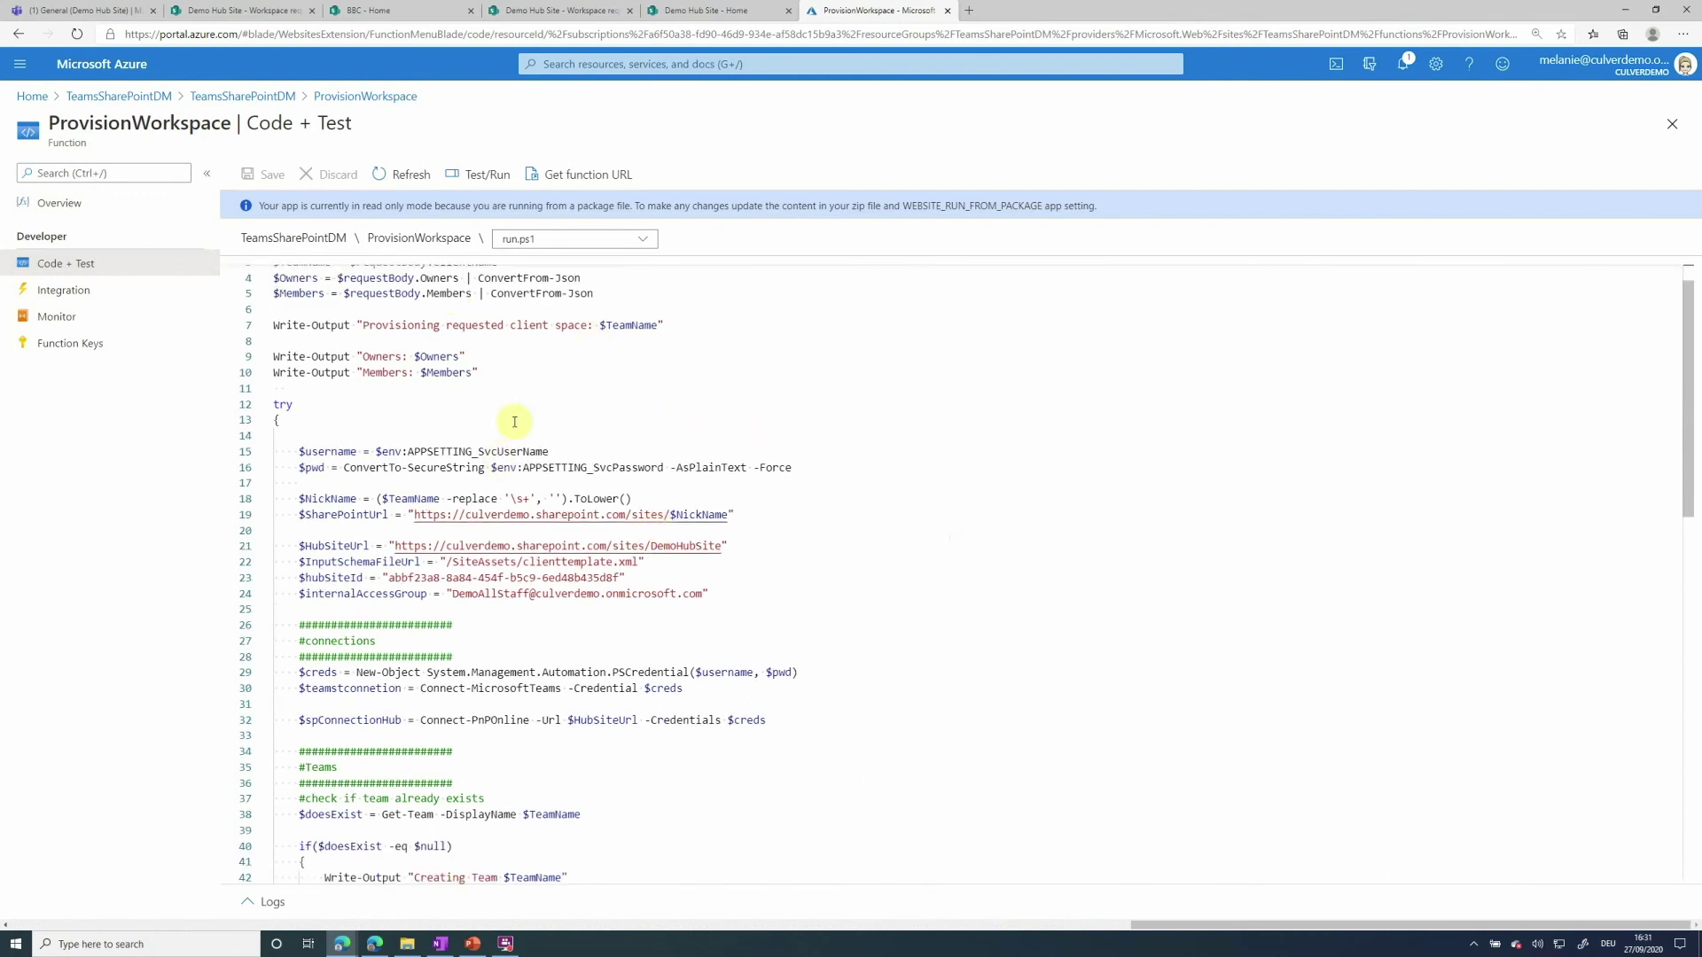
pyautogui.scroll(1, 515, 422)
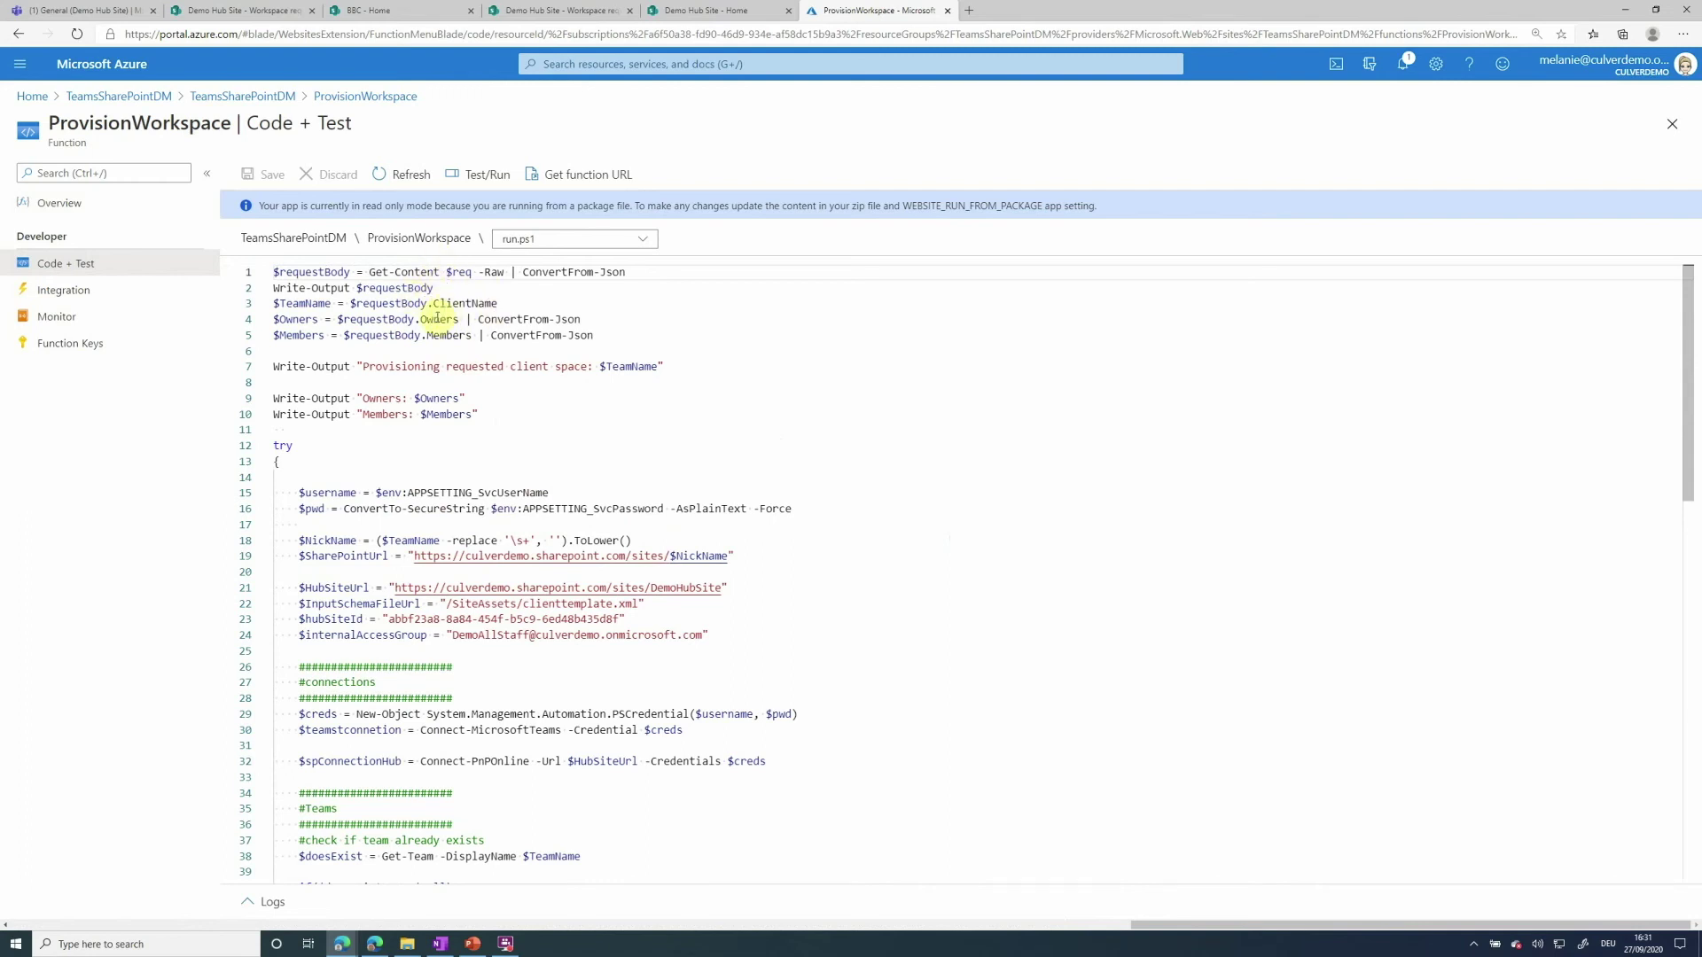
pyautogui.scroll(-1, 607, 567)
pyautogui.scroll(-3, 612, 573)
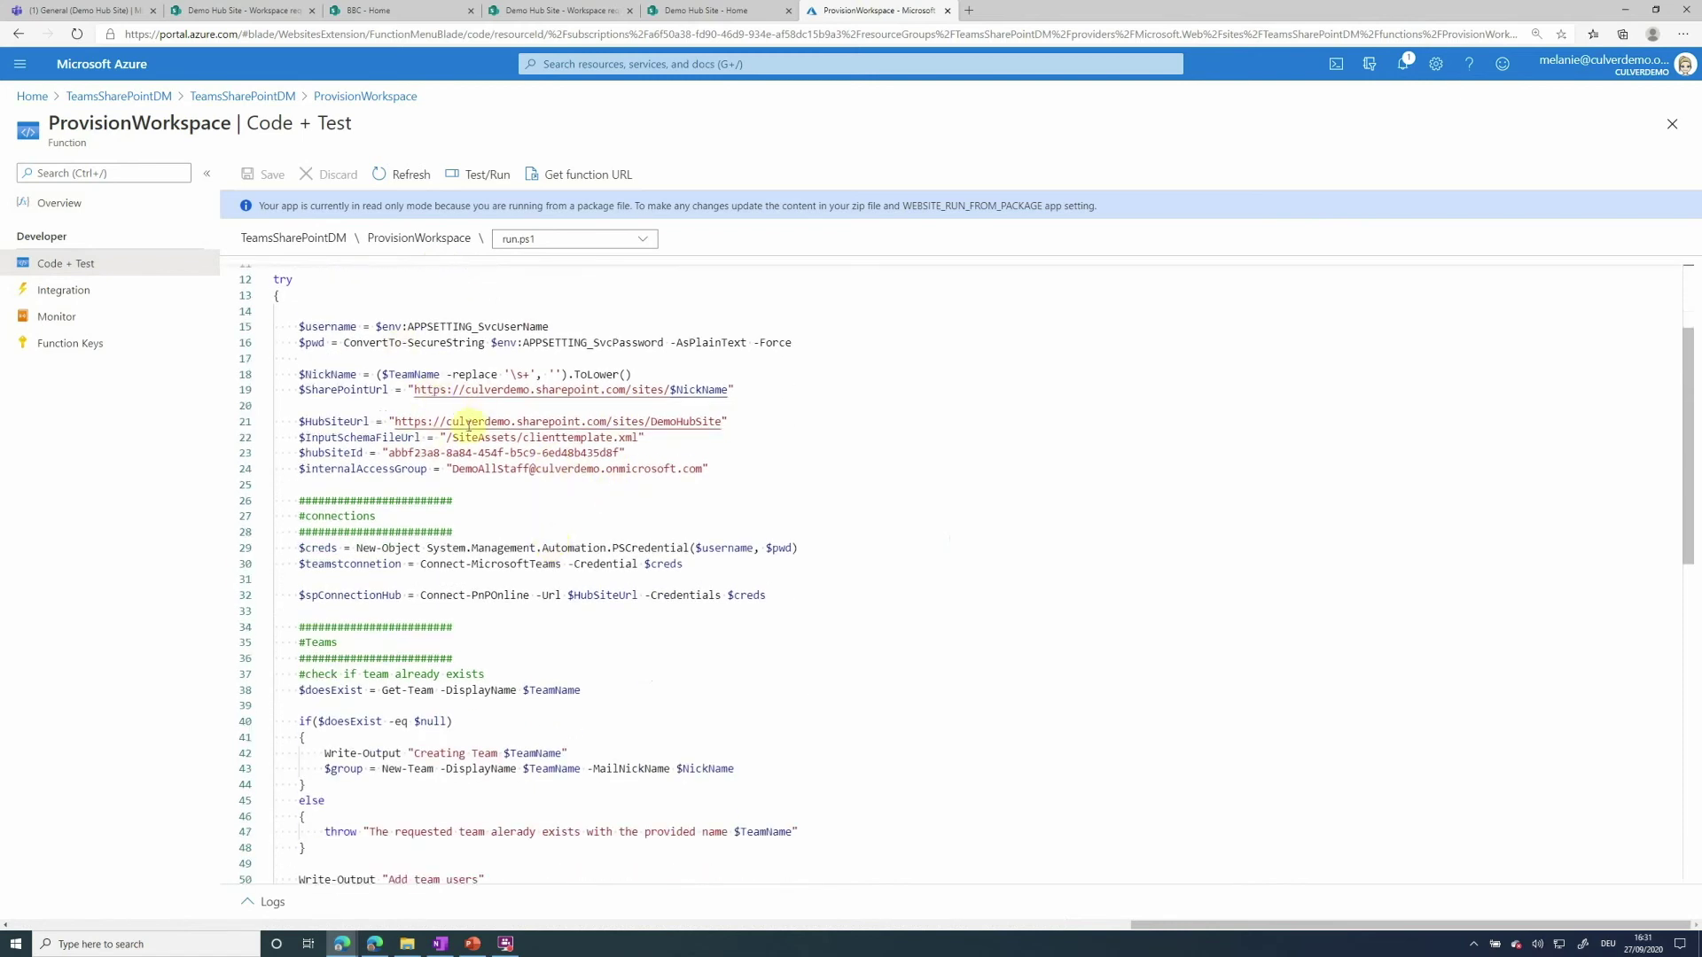
pyautogui.scroll(-3, 395, 511)
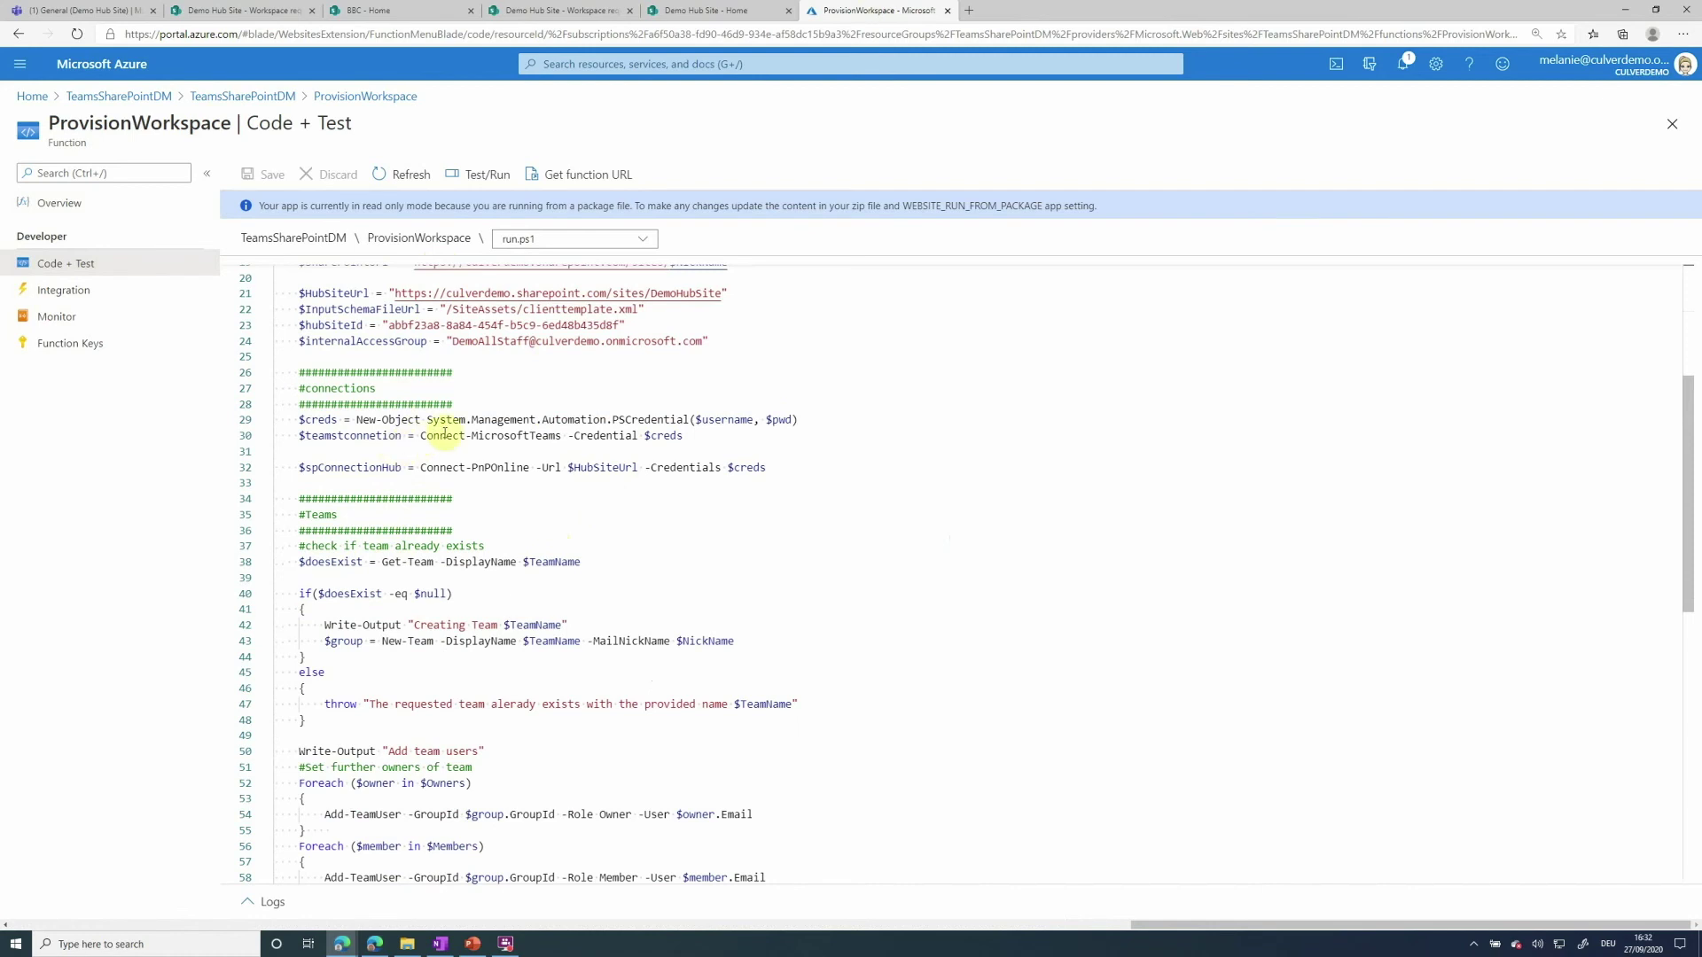
pyautogui.scroll(-2, 560, 523)
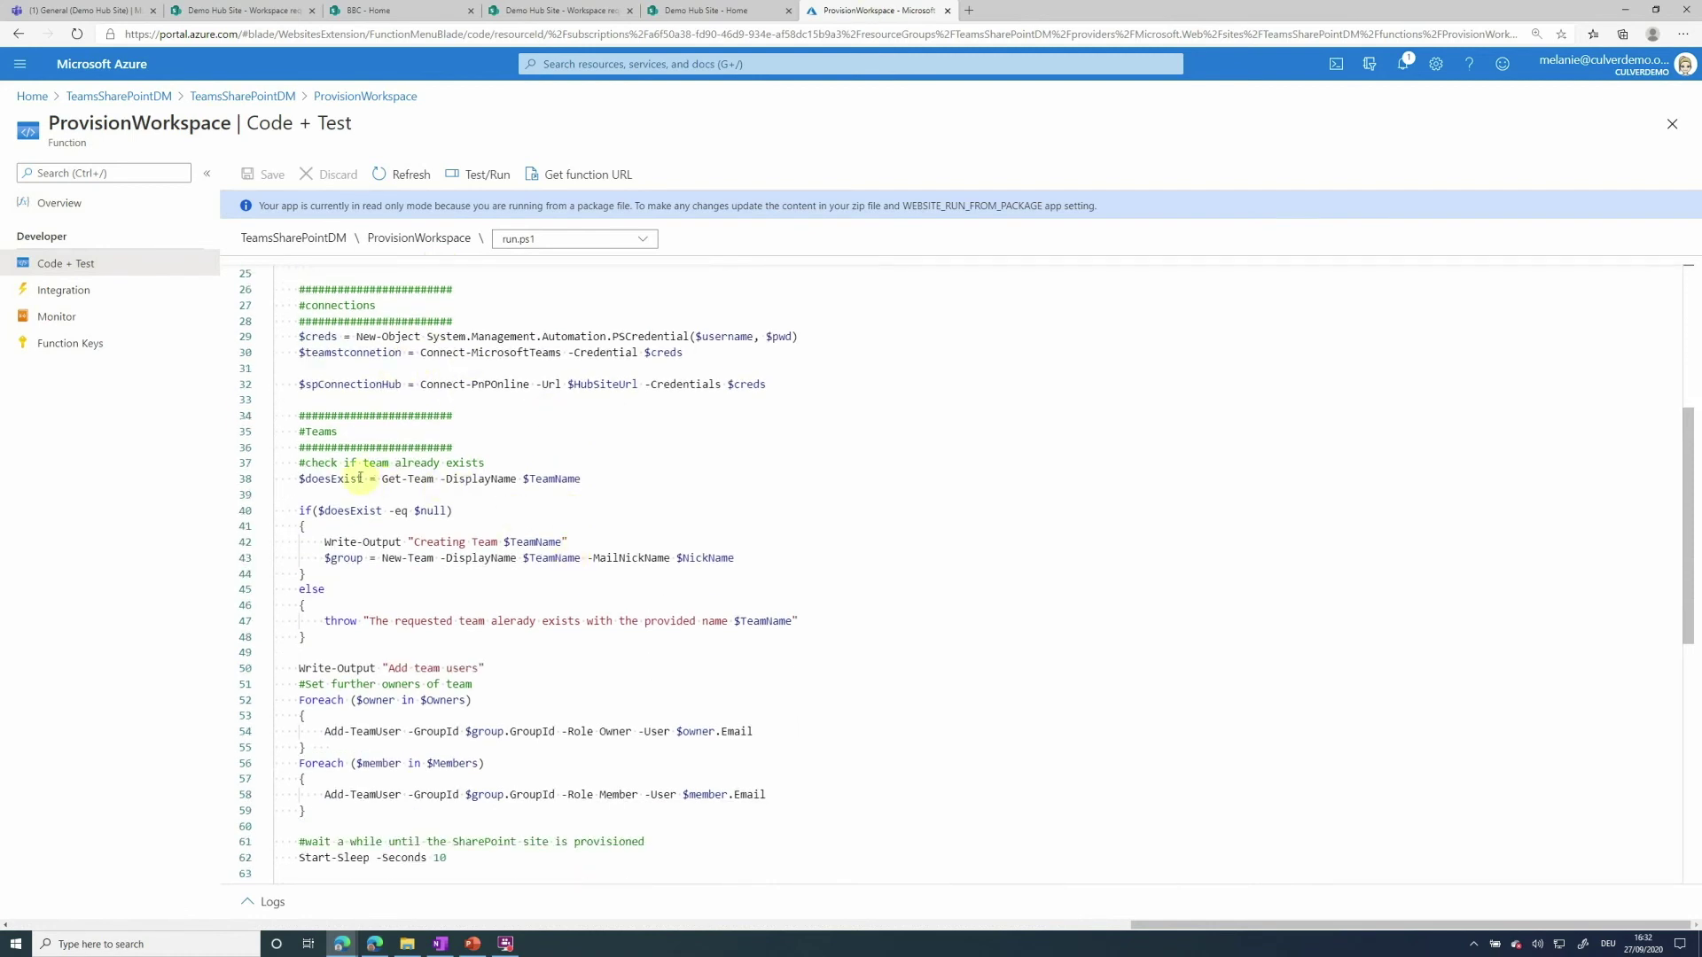